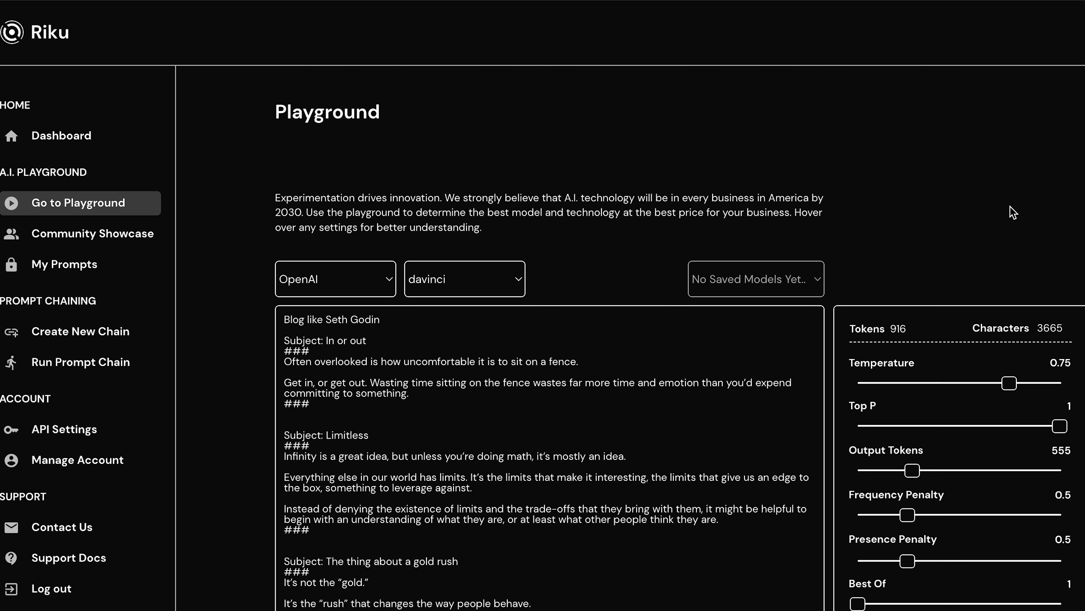
Review the Playground's generation settings, such as Top P and Best Of, alongside the sample blog prompt
scroll(1014, 212, down, 3)
mouse_move(900, 268)
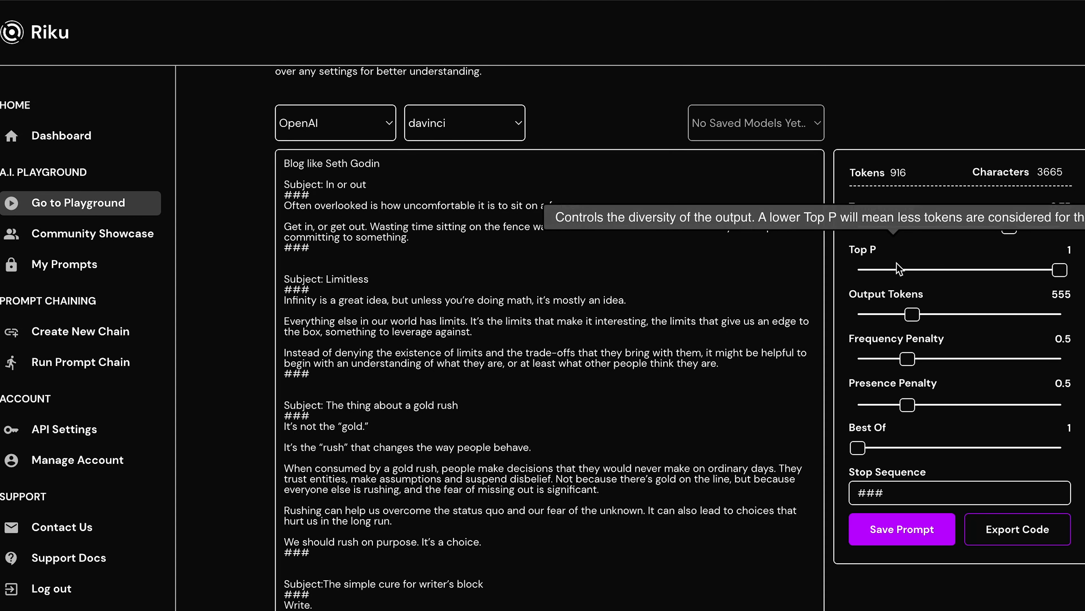
mouse_move(881, 446)
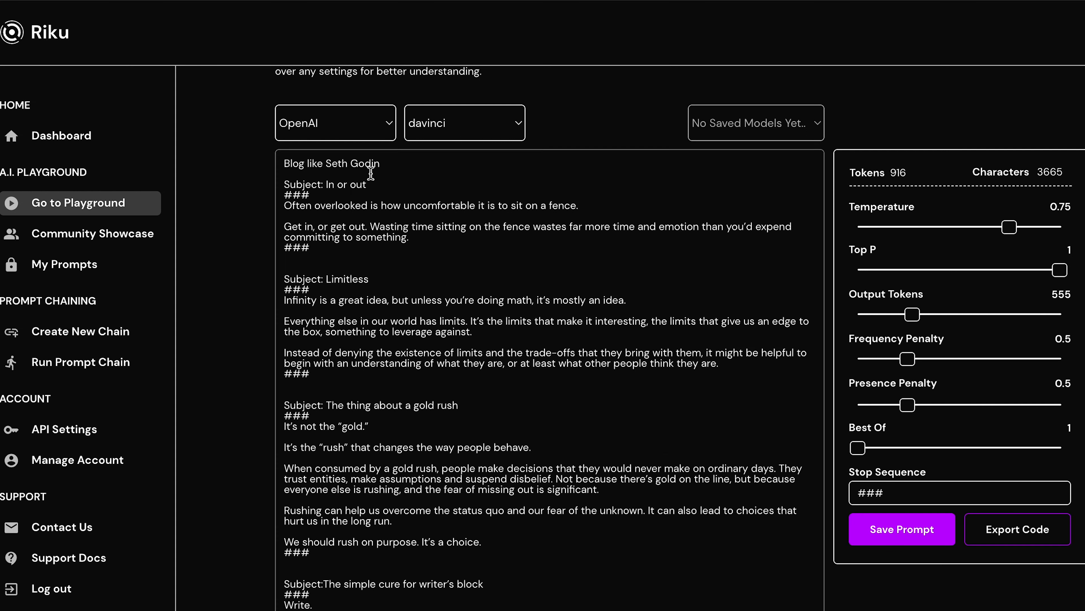
click(296, 124)
click(303, 111)
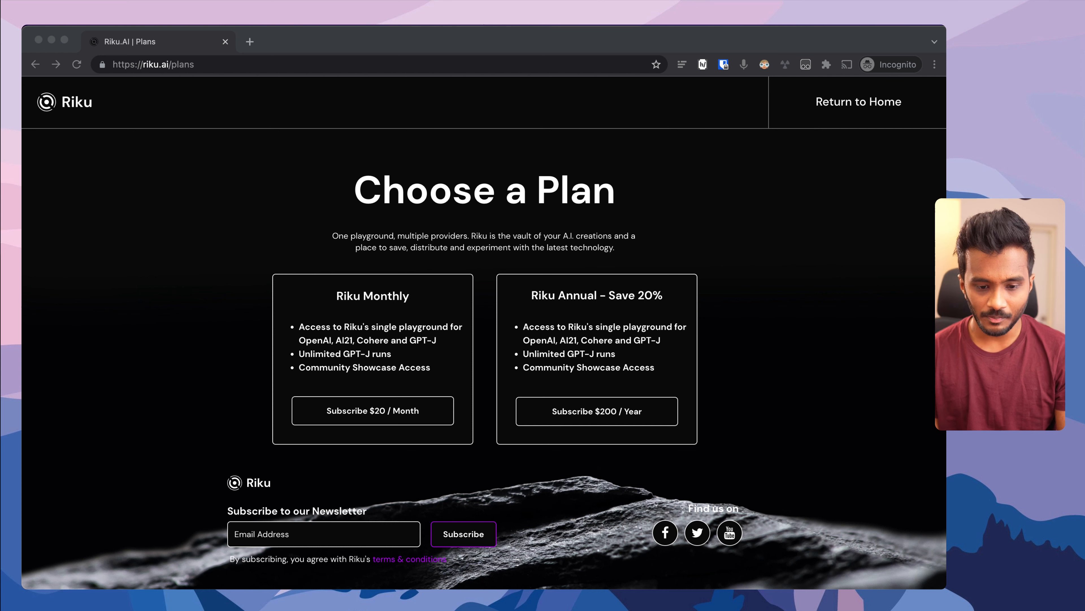
Examine the features of the Riku Monthly plan on the plans page, including its supported AI providers
click(328, 354)
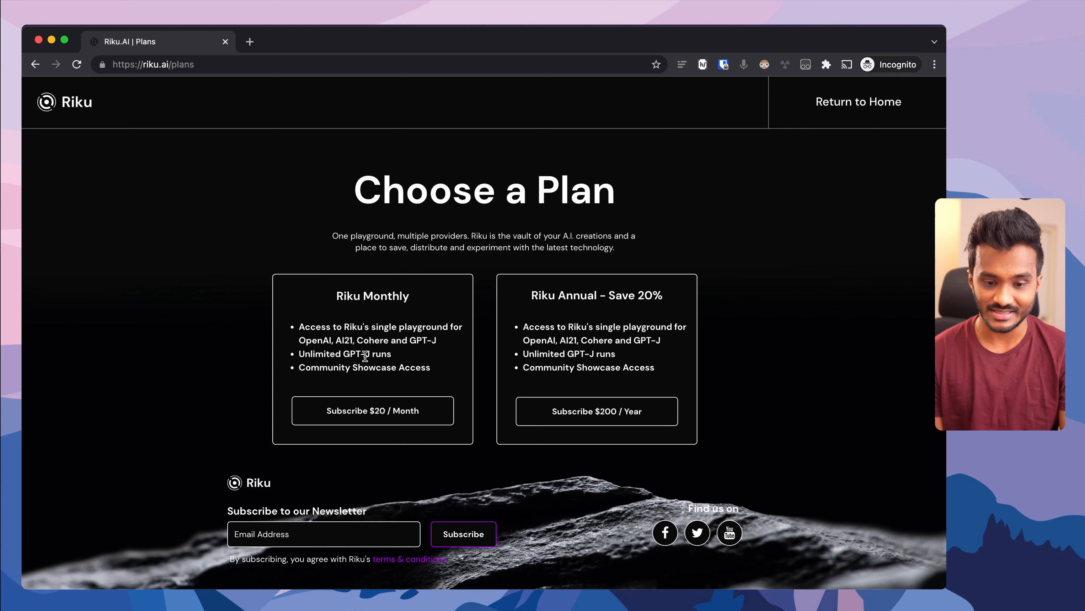
scroll(417, 328, up, 5)
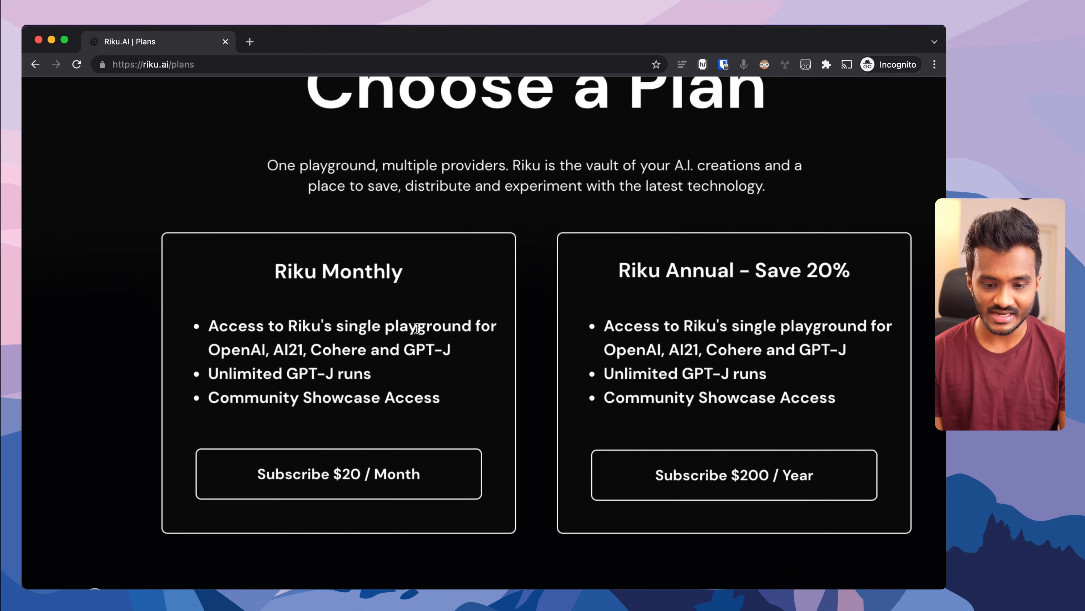
scroll(417, 328, right, 2)
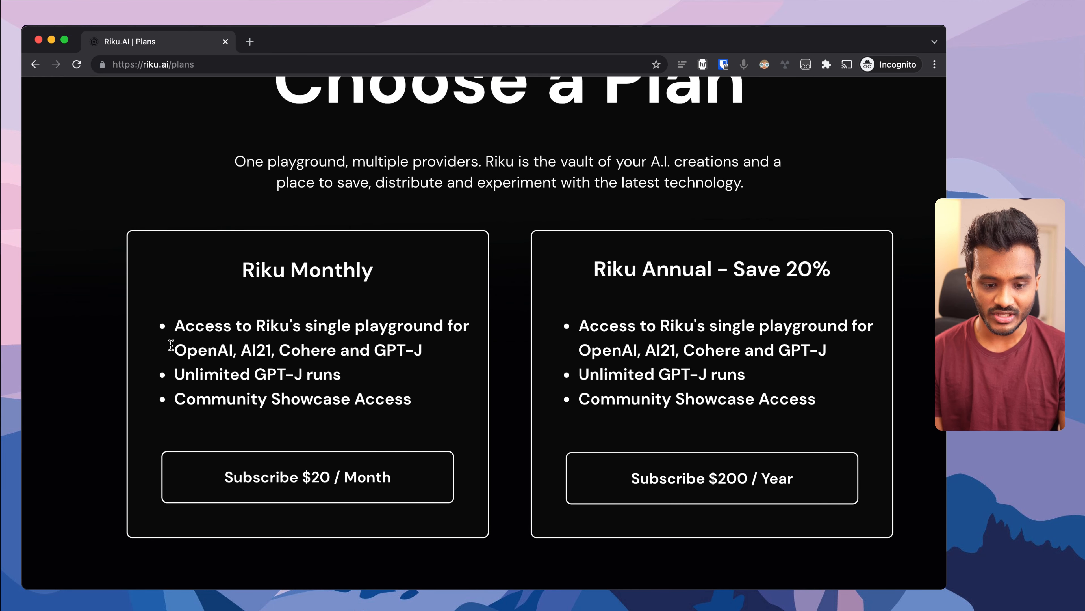
drag(171, 344, 422, 350)
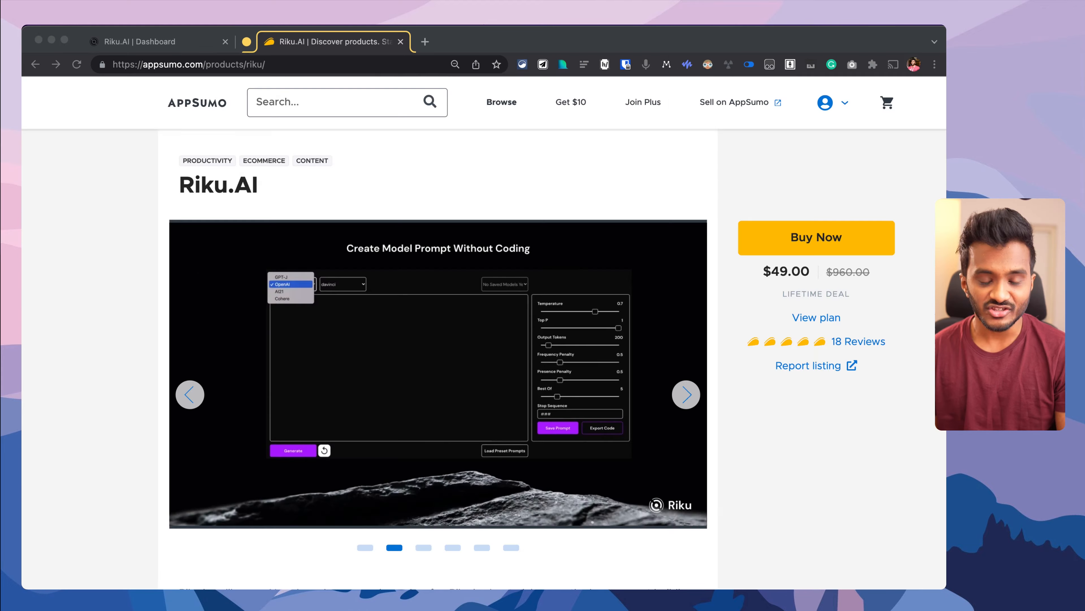
Read the deal terms and plan features of the Riku.AI lifetime deal on the AppSumo product page
scroll(436, 342, down, 20)
scroll(435, 342, up, 15)
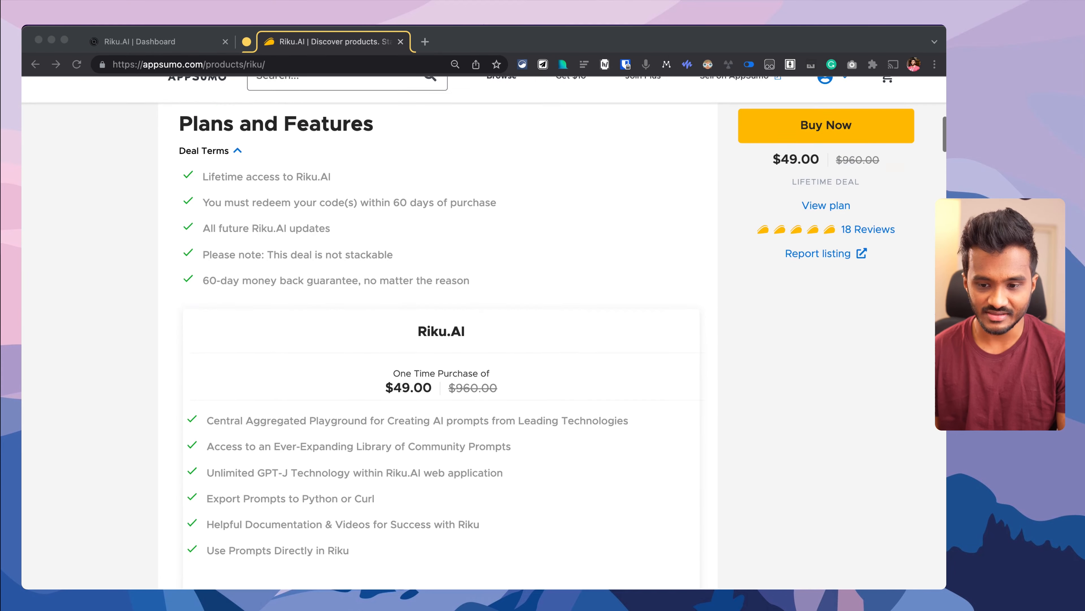
scroll(484, 334, down, 2)
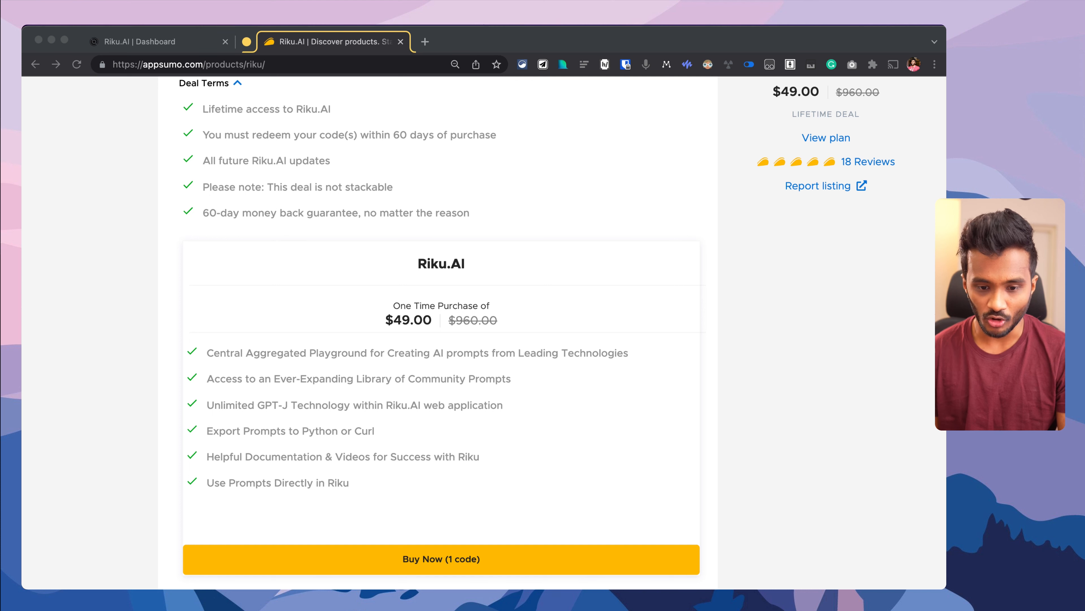
scroll(442, 334, down, 3)
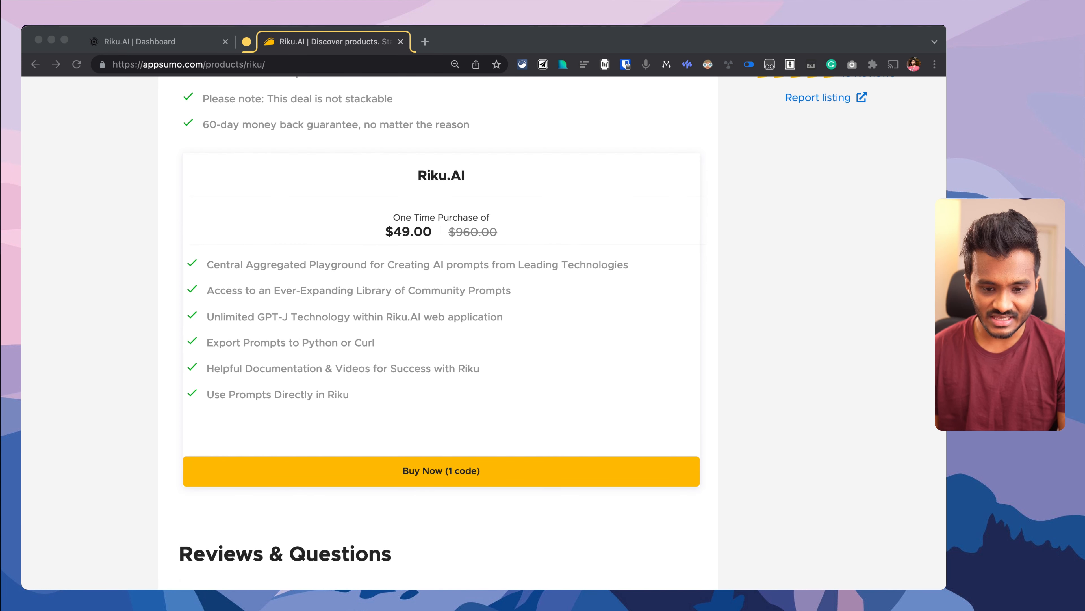
scroll(442, 334, up, 2)
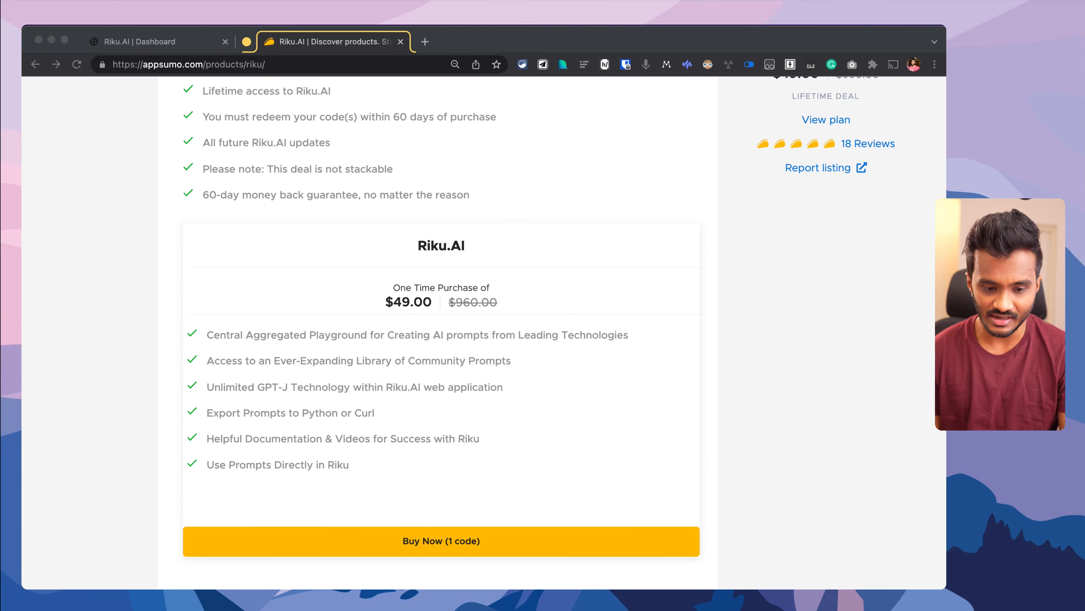
scroll(441, 334, down, 2)
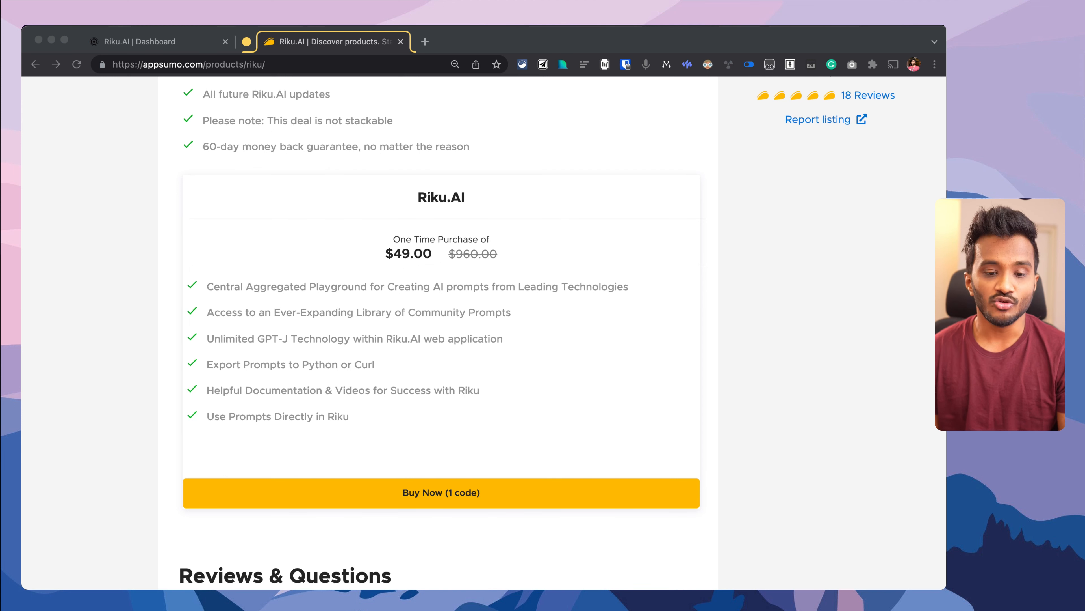
scroll(441, 334, up, 1)
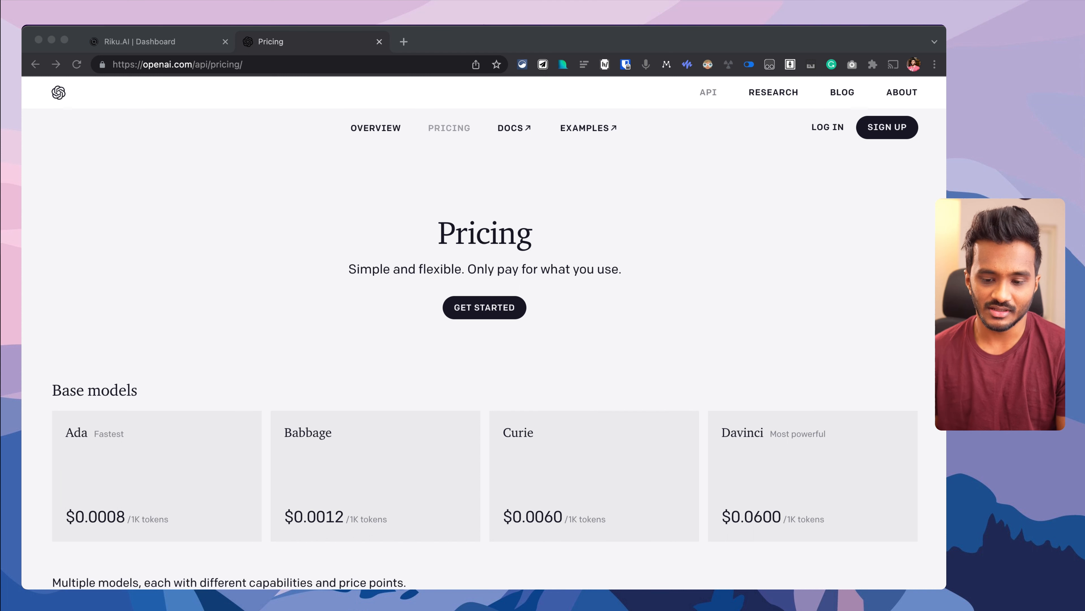
Review the base model prices and the token explanation on the OpenAI API pricing page
scroll(484, 333, down, 3)
scroll(484, 333, up, 2)
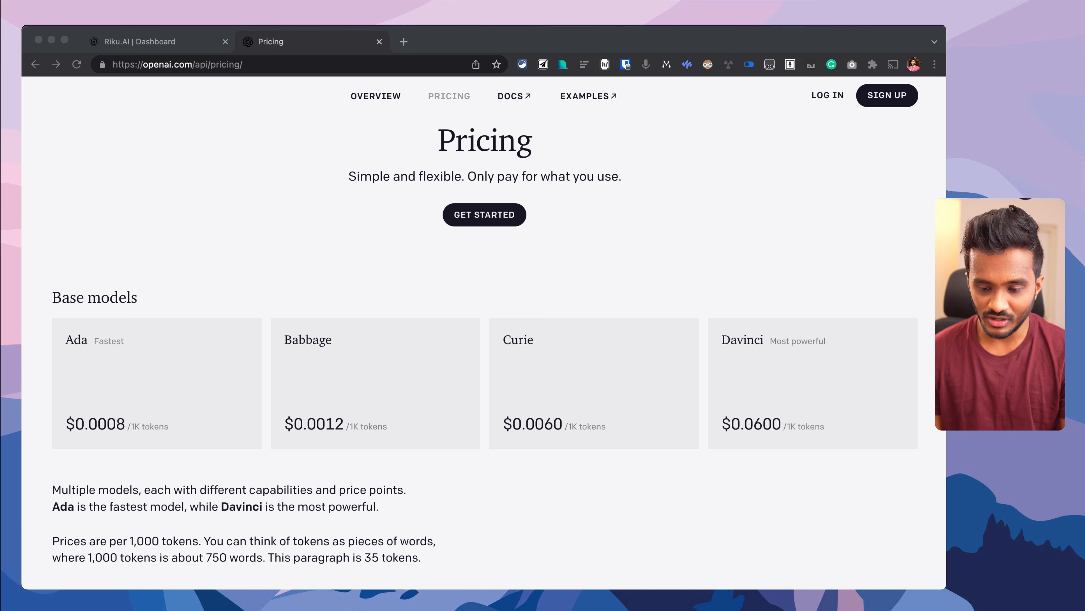
scroll(484, 320, down, 2)
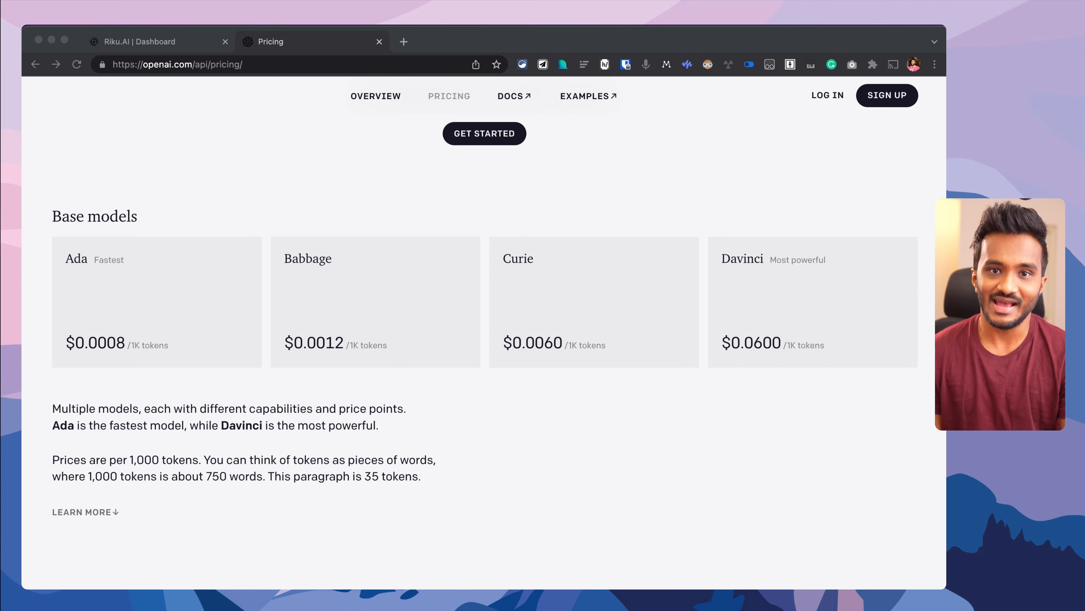
scroll(484, 333, up, 5)
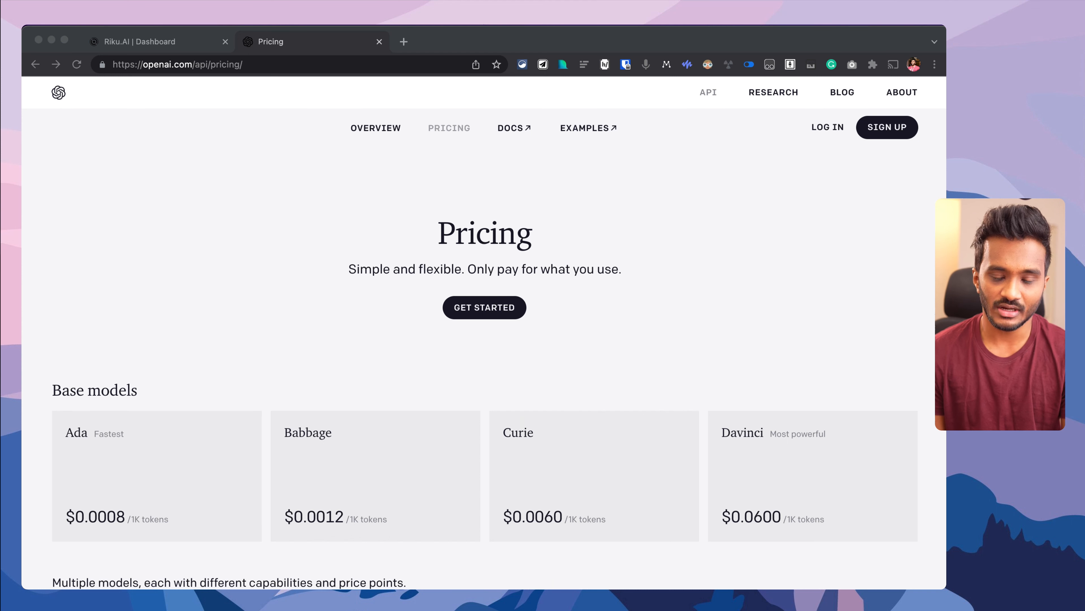
scroll(484, 342, down, 4)
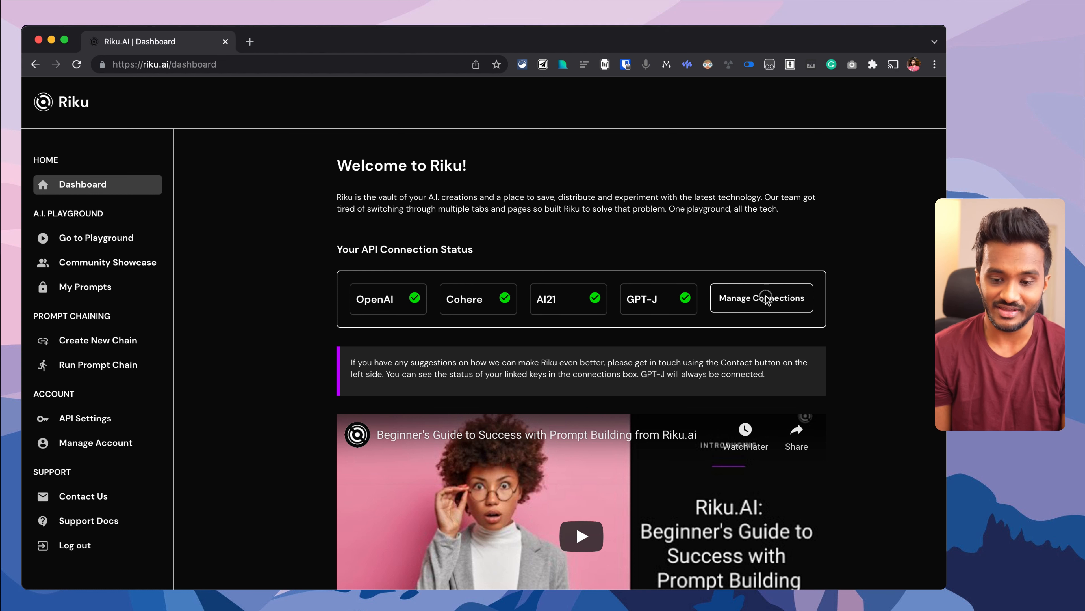
Inspect the provider API key settings in Riku and the API connection status on its dashboard
click(757, 298)
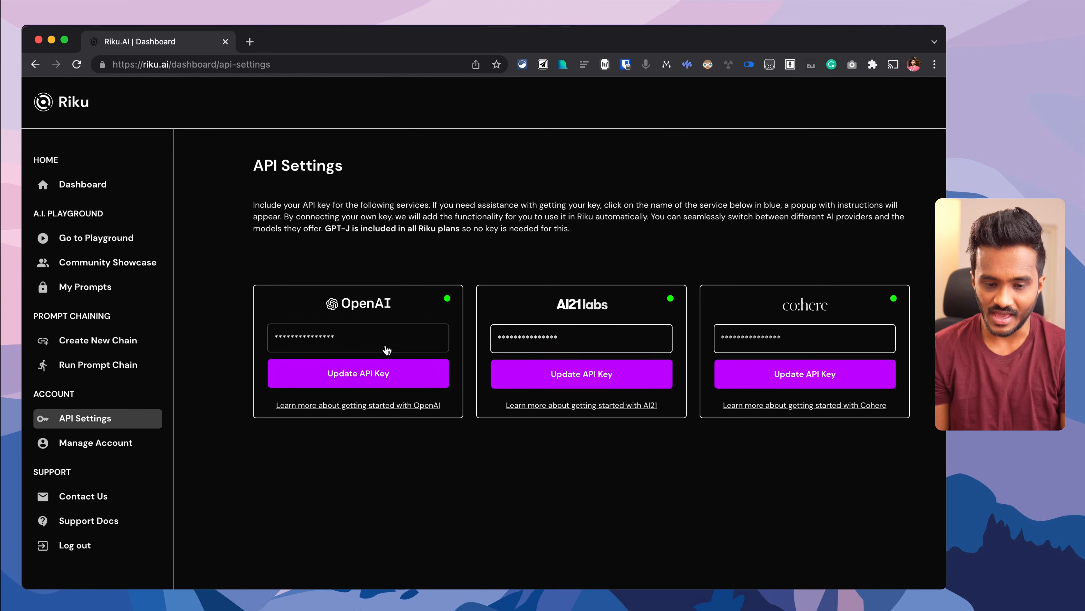
click(81, 194)
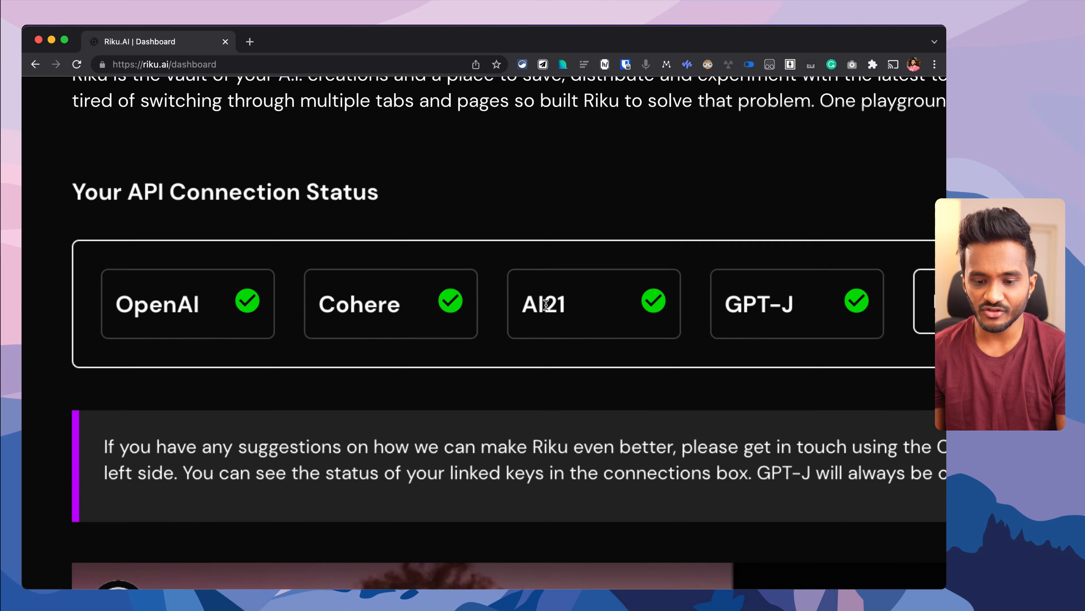
scroll(513, 348, right, 1)
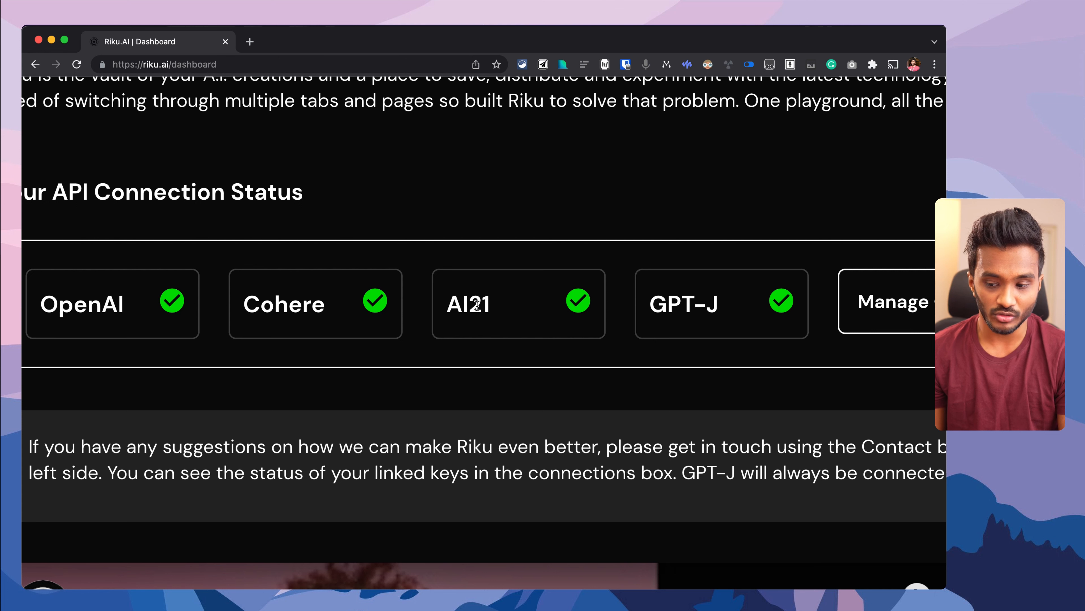
scroll(478, 305, down, 4)
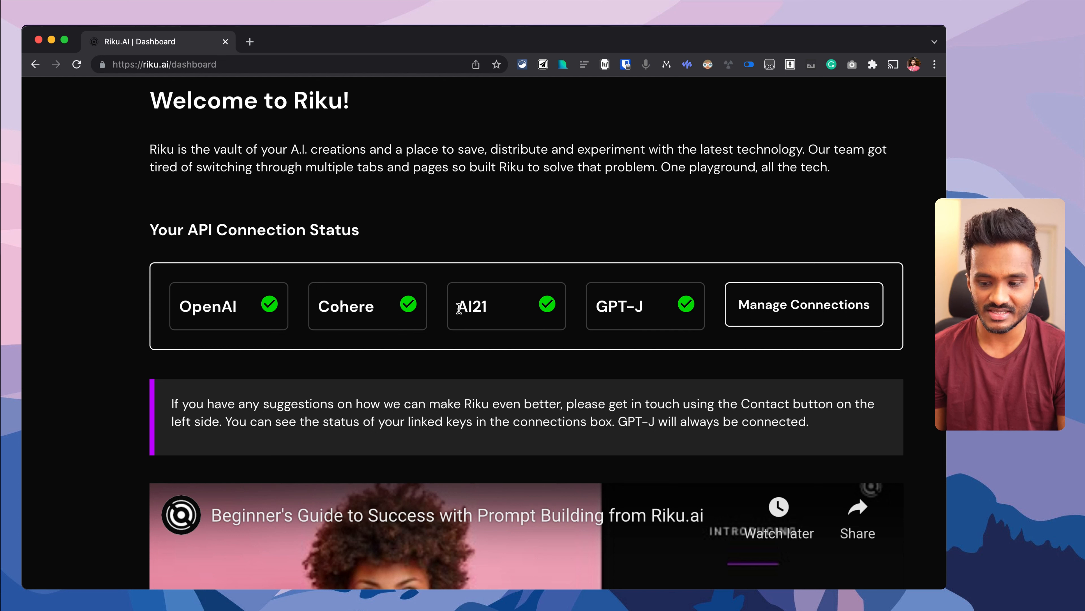
drag(459, 308, 494, 310)
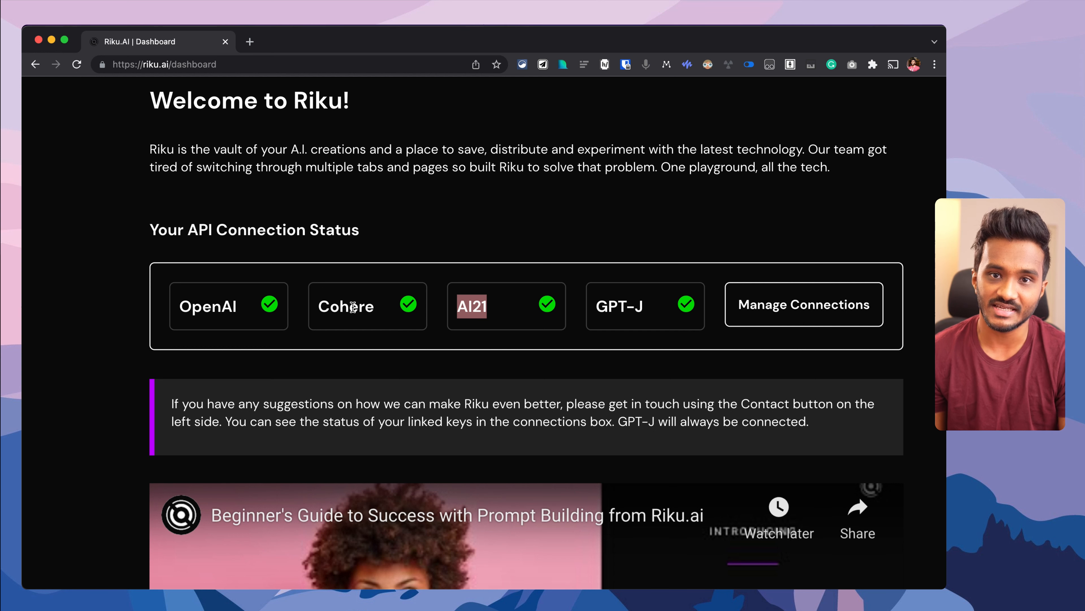
key(super+Tab)
key(super+Tab)
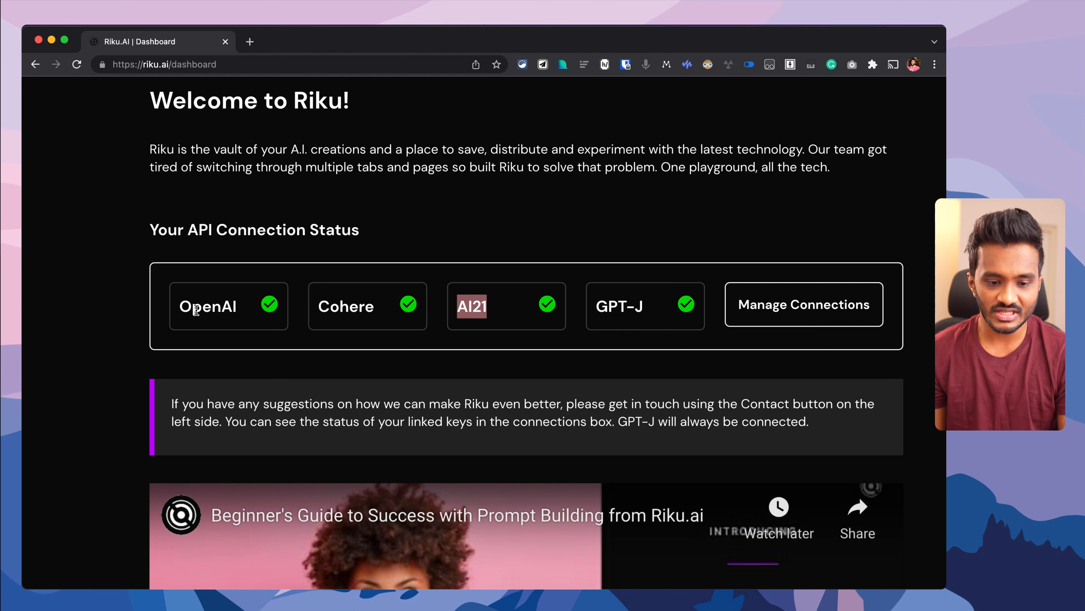
click(196, 310)
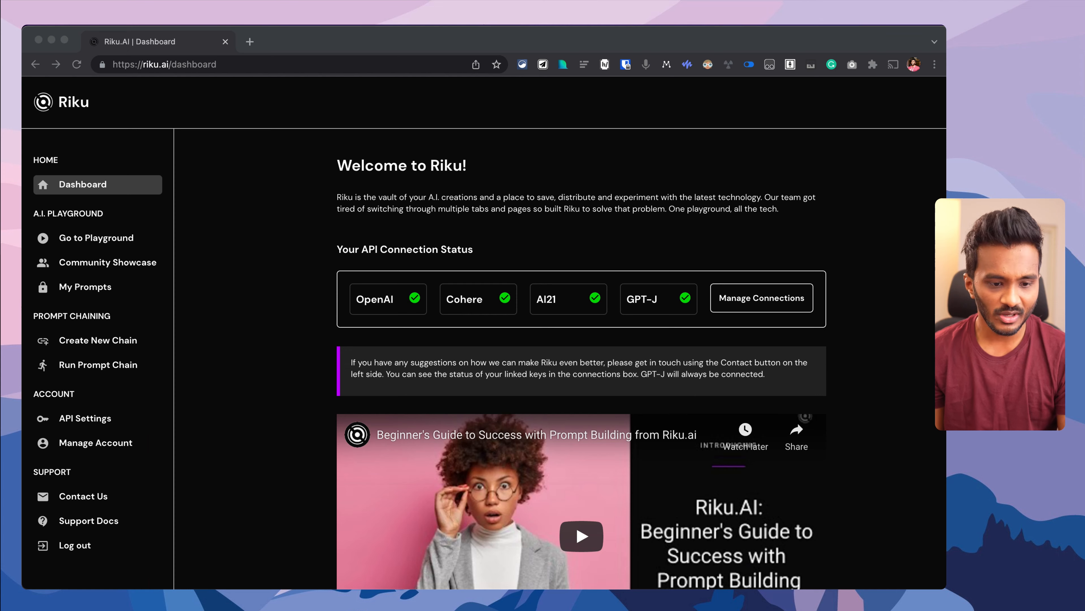
Open the Playground and choose GPT-J as the AI provider
click(111, 241)
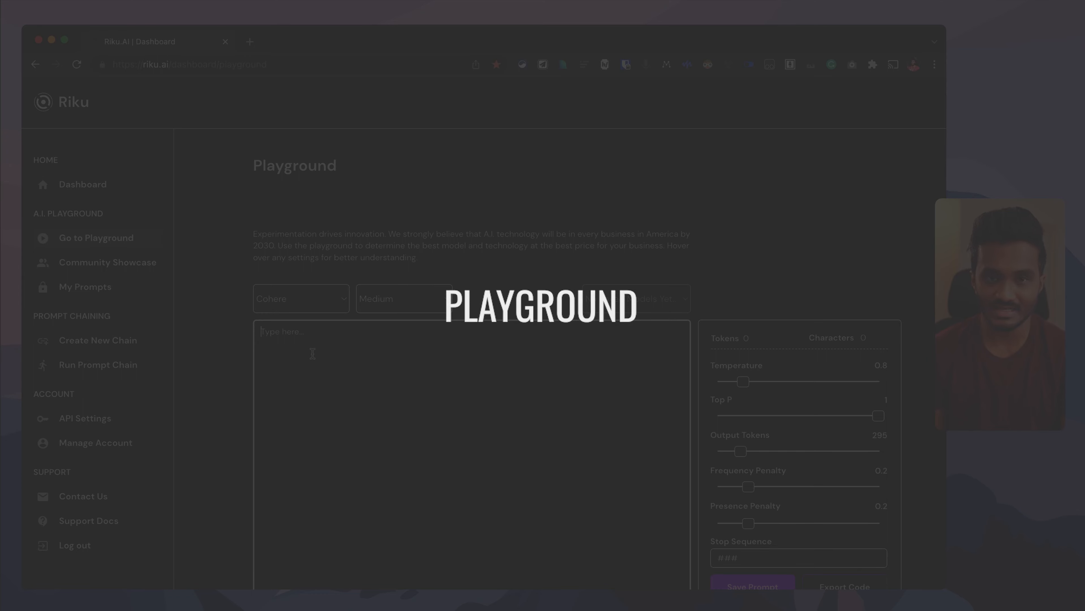
scroll(314, 342, down, 2)
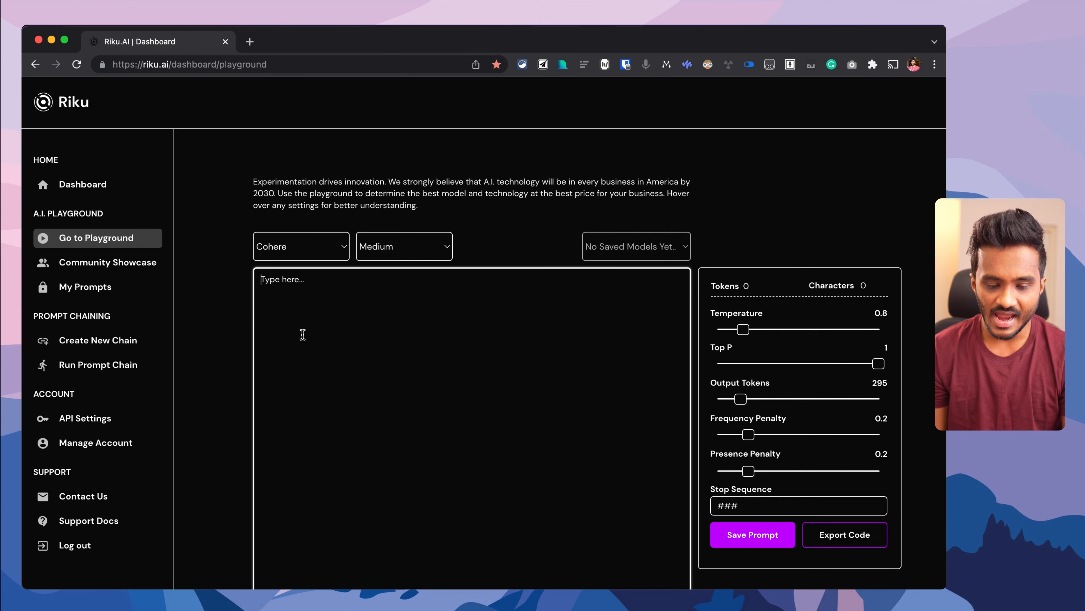
click(284, 252)
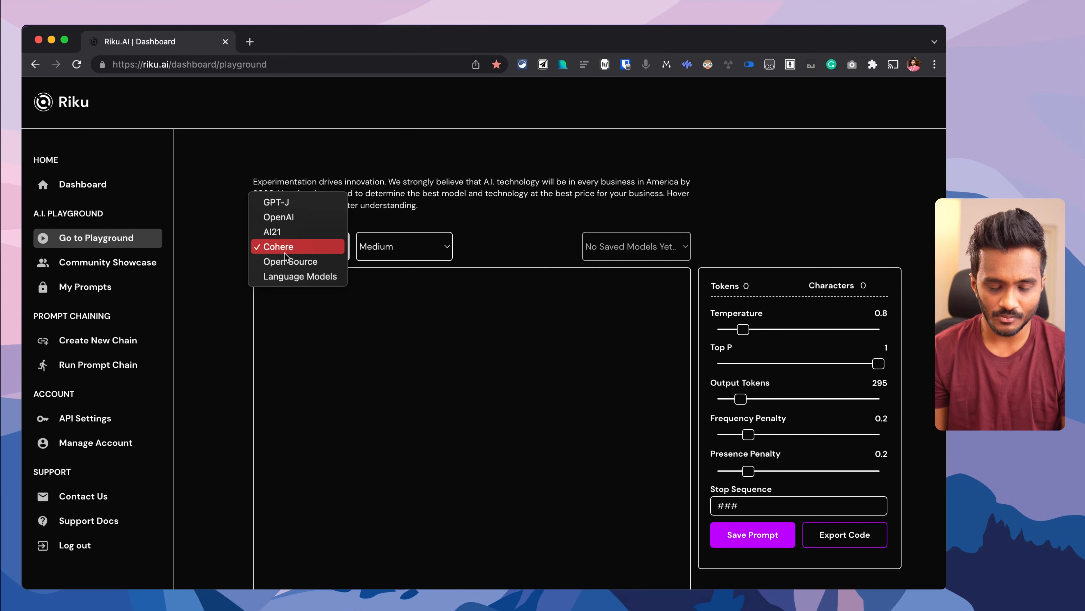
click(295, 203)
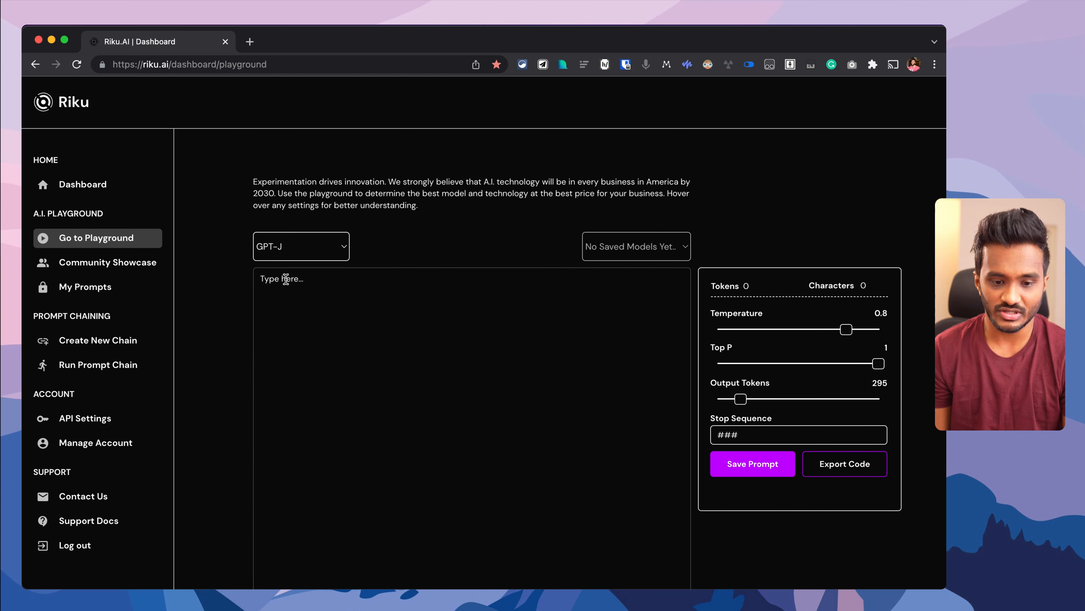
click(306, 297)
scroll(327, 311, down, 2)
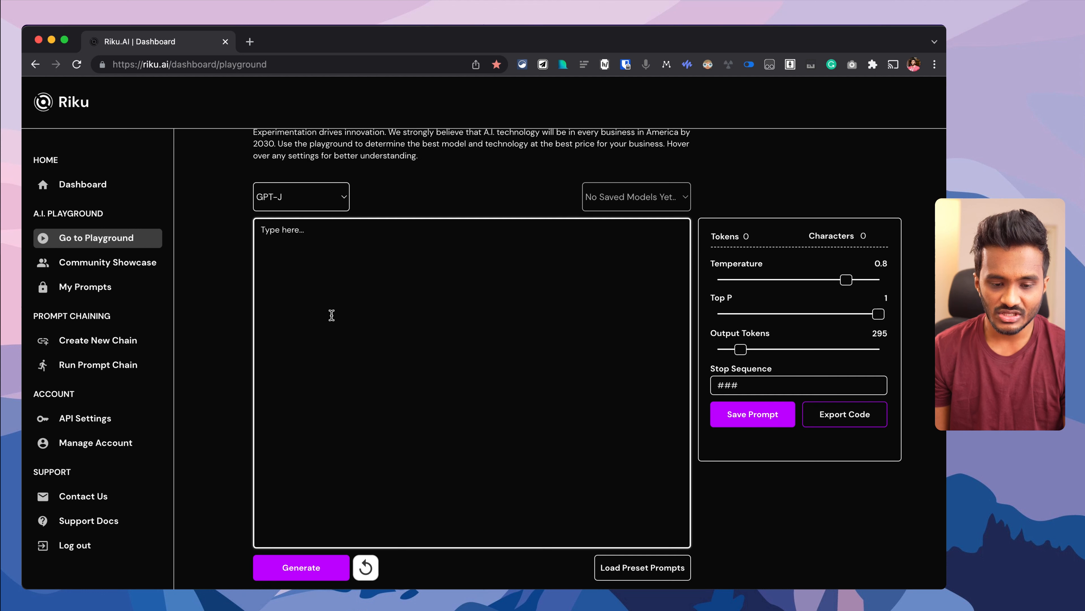
Switch the Playground's provider to OpenAI and select the davinci model
click(280, 198)
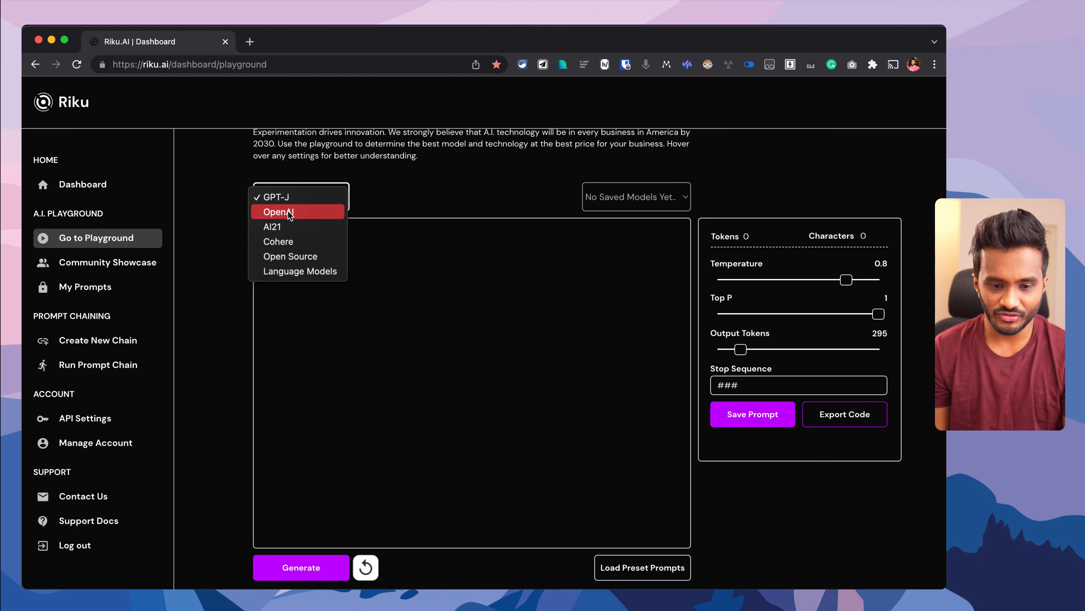
click(287, 212)
click(386, 201)
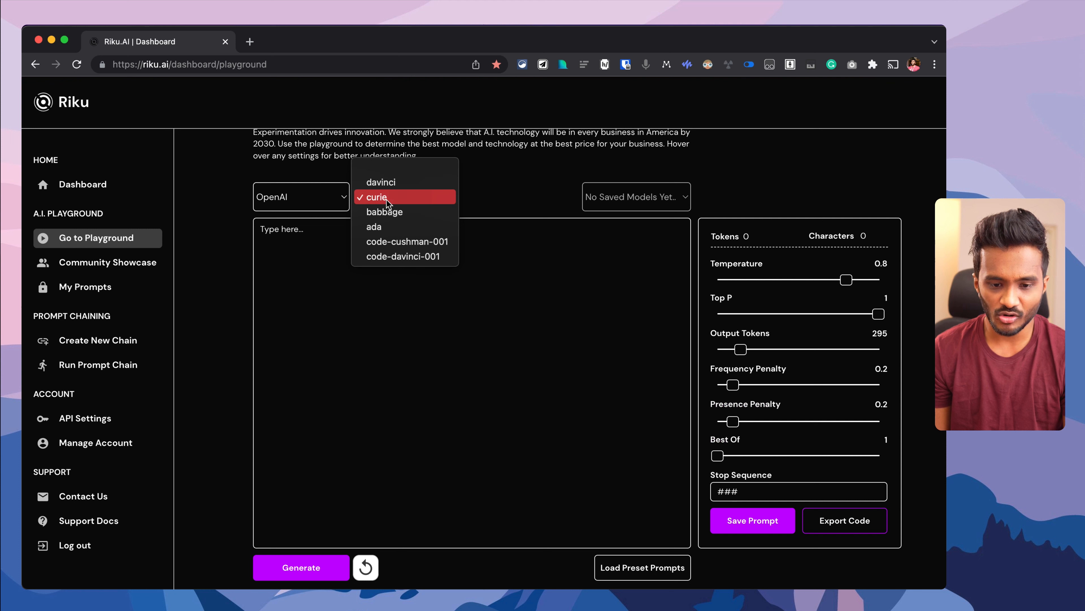
click(397, 185)
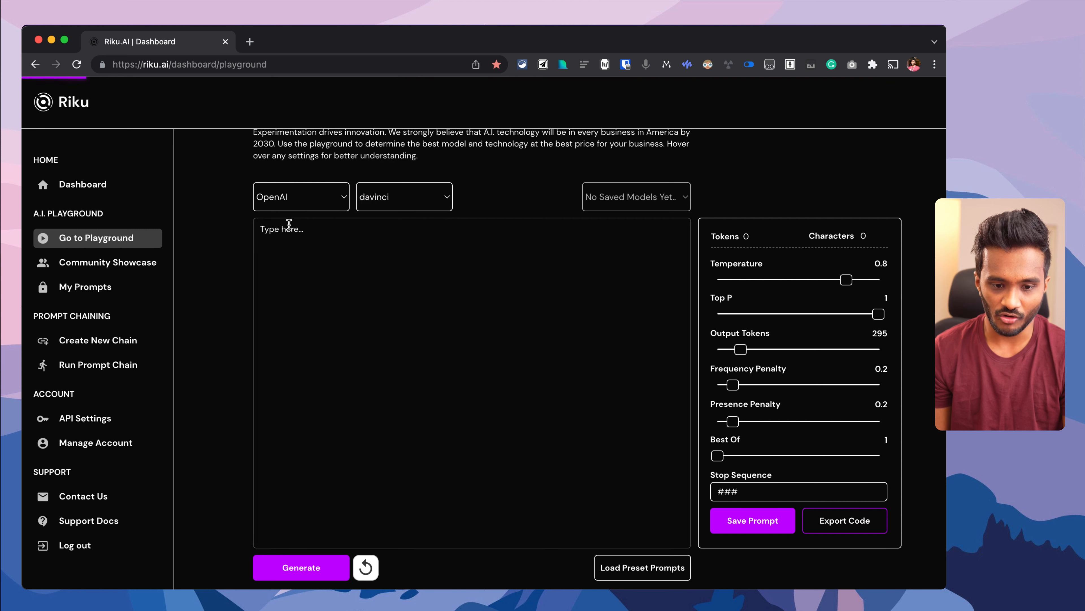
Enter the prompt "rewrite the below email in a legal tone" followed by "You're copying my content which is in violation of the law"
click(320, 248)
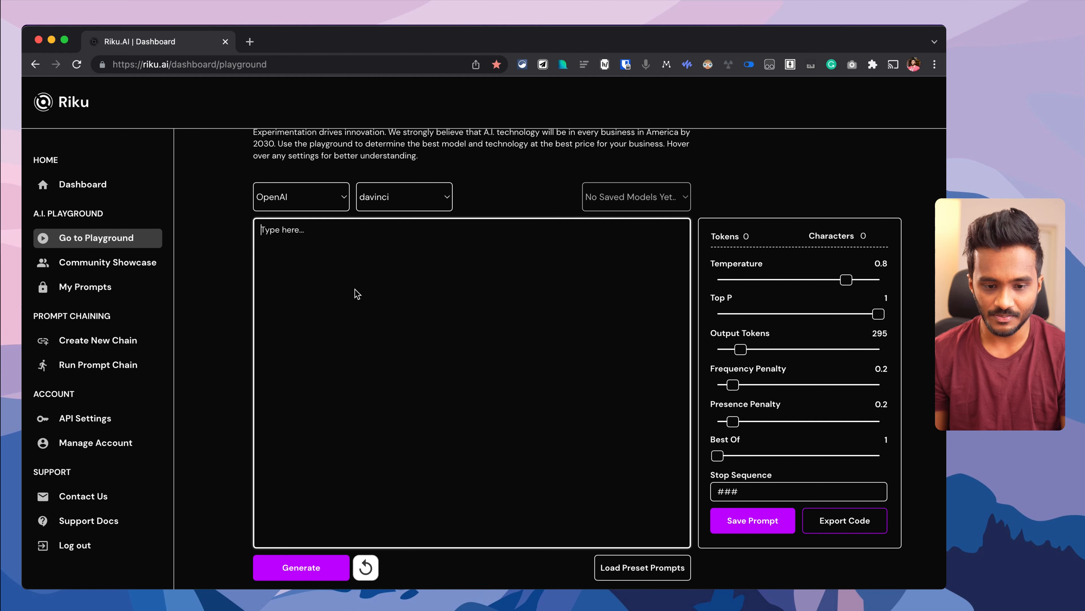
text(rewrite the below email in a legal tone You're copying my content which is in violation of the law)
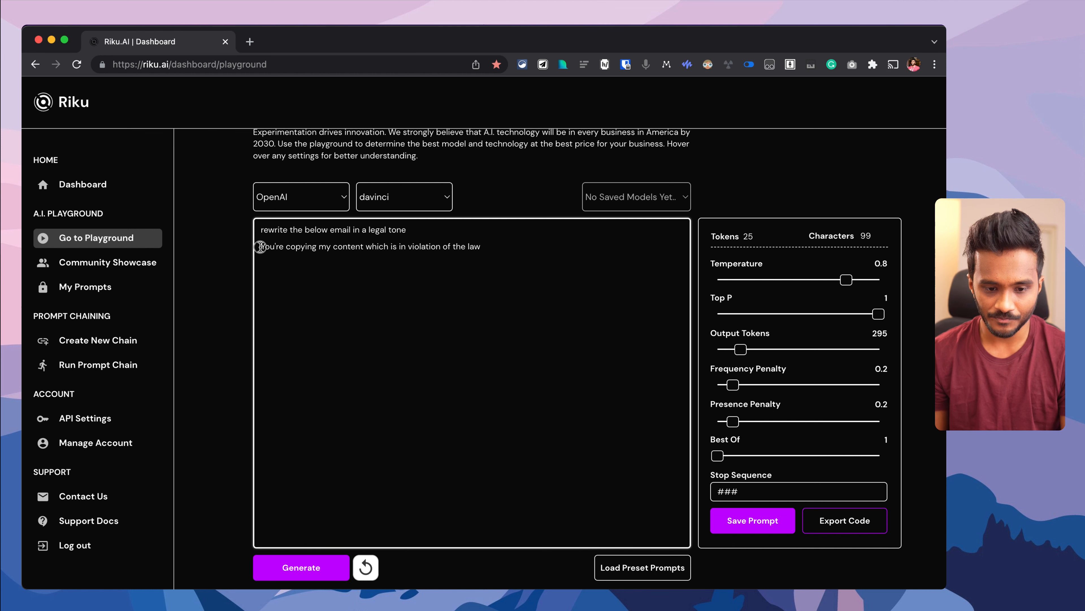
drag(260, 247, 491, 248)
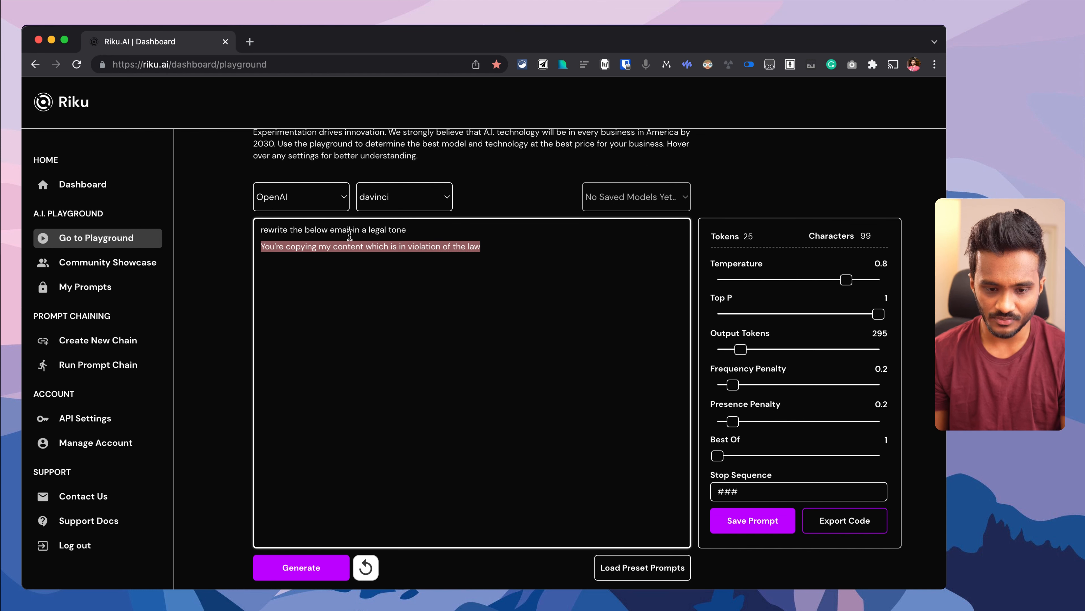
Generate the legal-tone rewrite of the email and highlight the generated body paragraph
scroll(334, 342, down, 2)
click(304, 529)
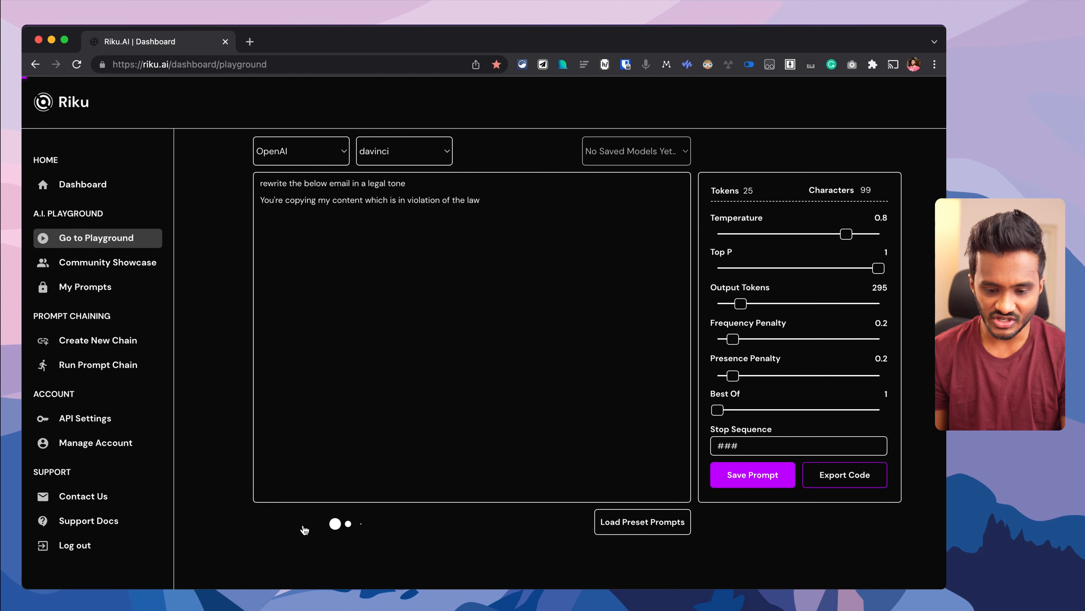
scroll(344, 151, up, 5)
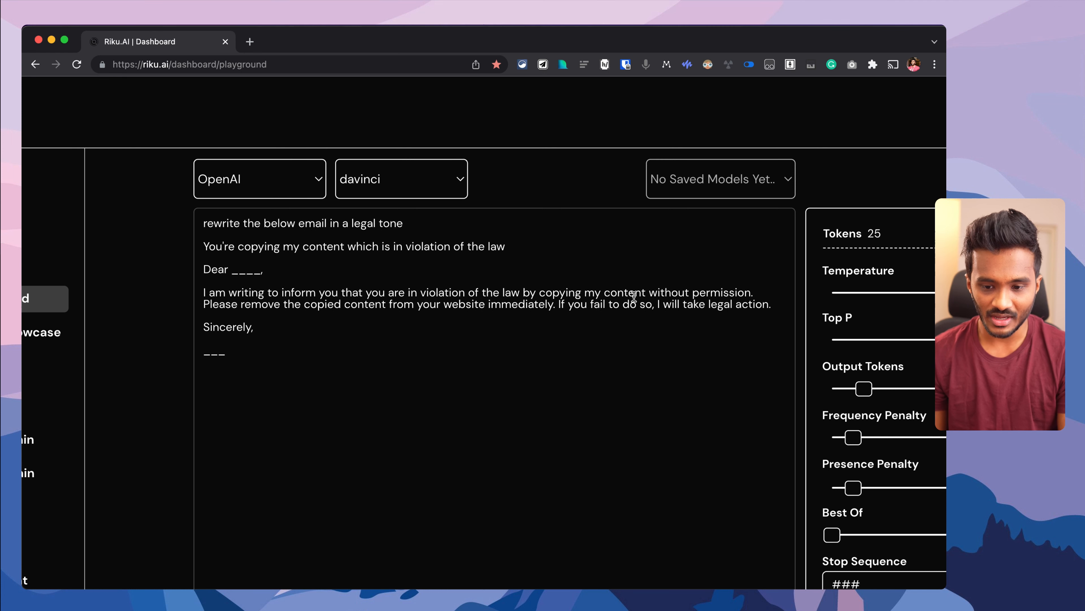
scroll(400, 321, down, 3)
scroll(401, 321, down, 3)
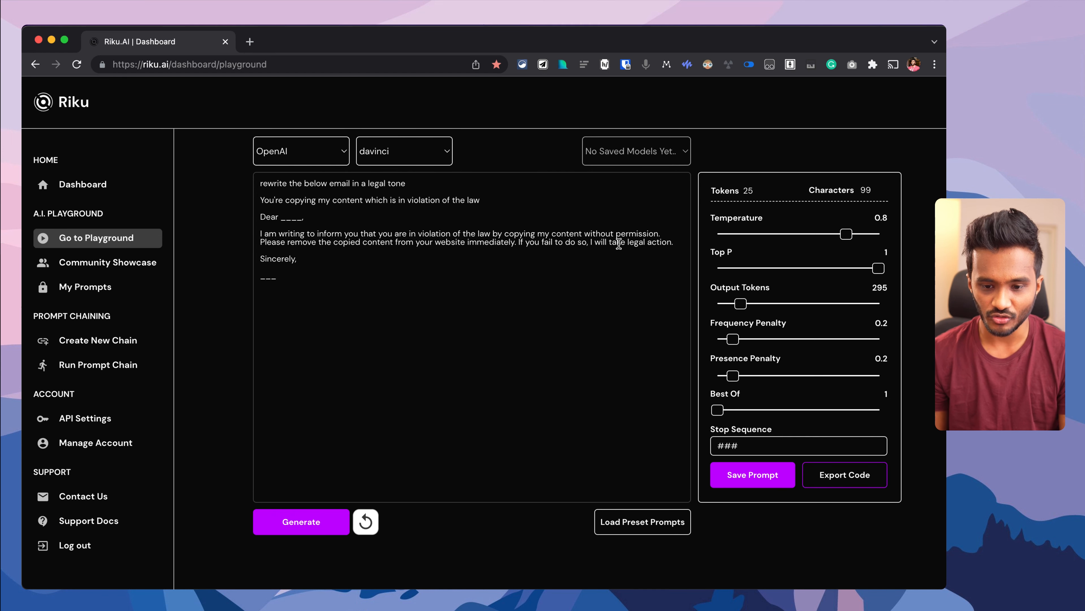
drag(673, 243, 268, 225)
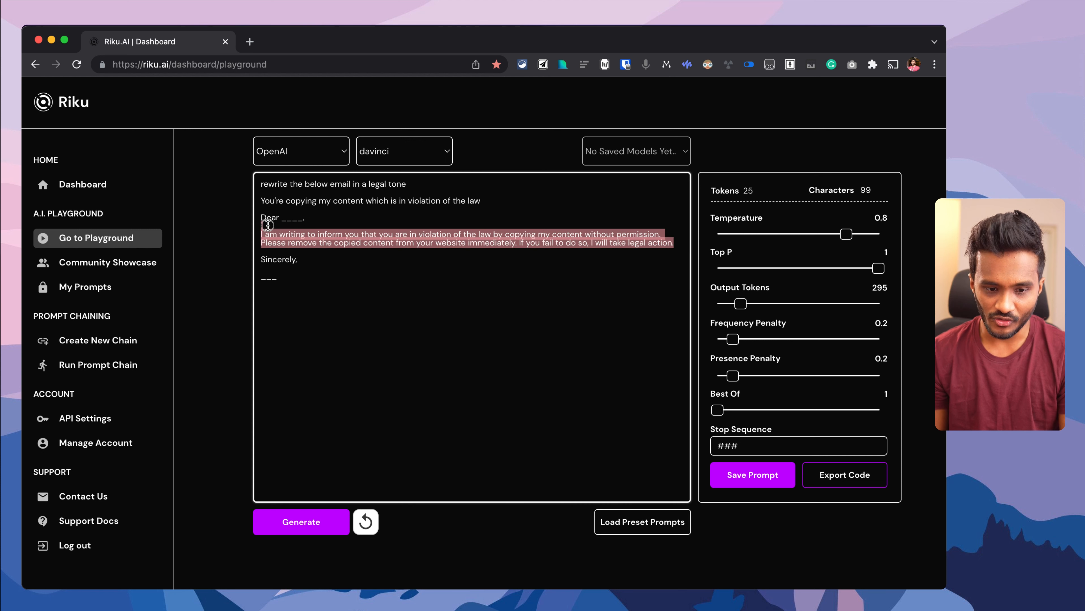
scroll(267, 225, up, 1)
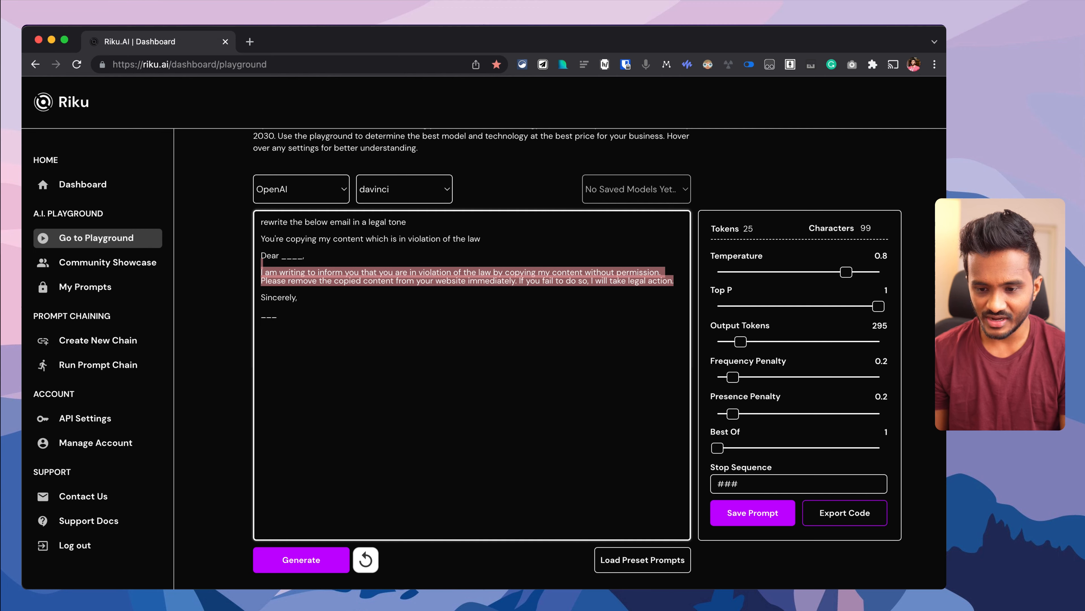
Raise the temperature to 1 and lower Top P to 0.84 after reading the temperature's explanation
scroll(931, 243, up, 4)
mouse_move(627, 265)
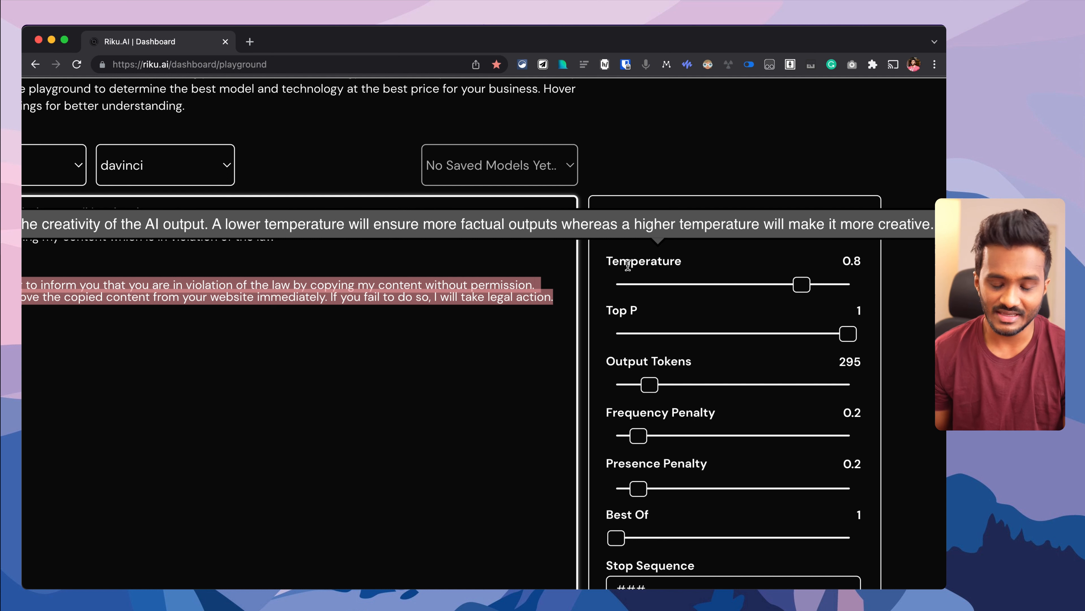
drag(802, 284, 859, 278)
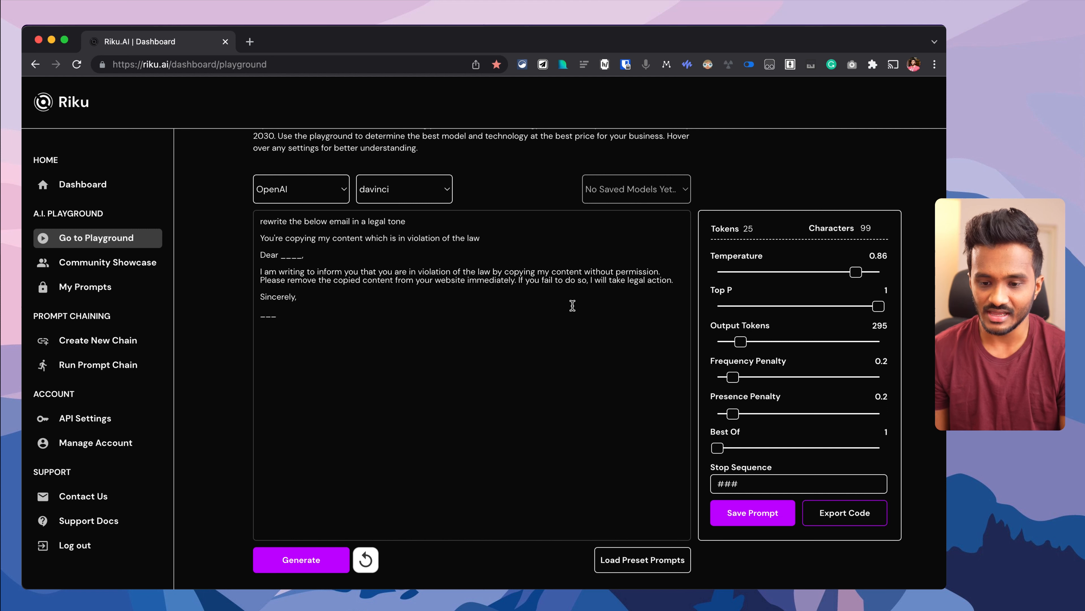
mouse_move(753, 287)
drag(856, 274, 861, 273)
mouse_move(739, 256)
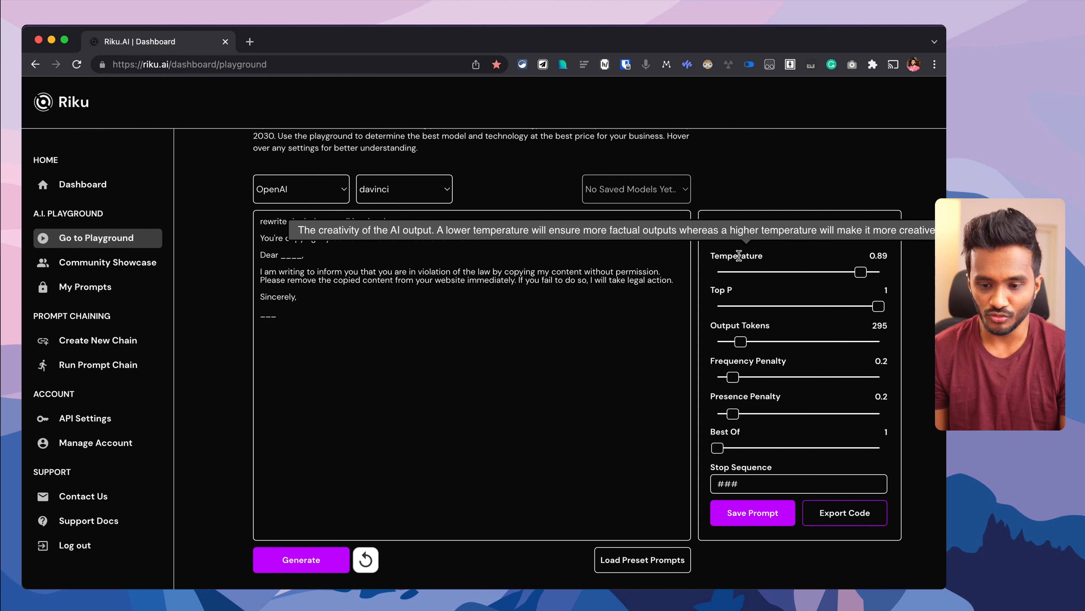
drag(861, 274, 812, 274)
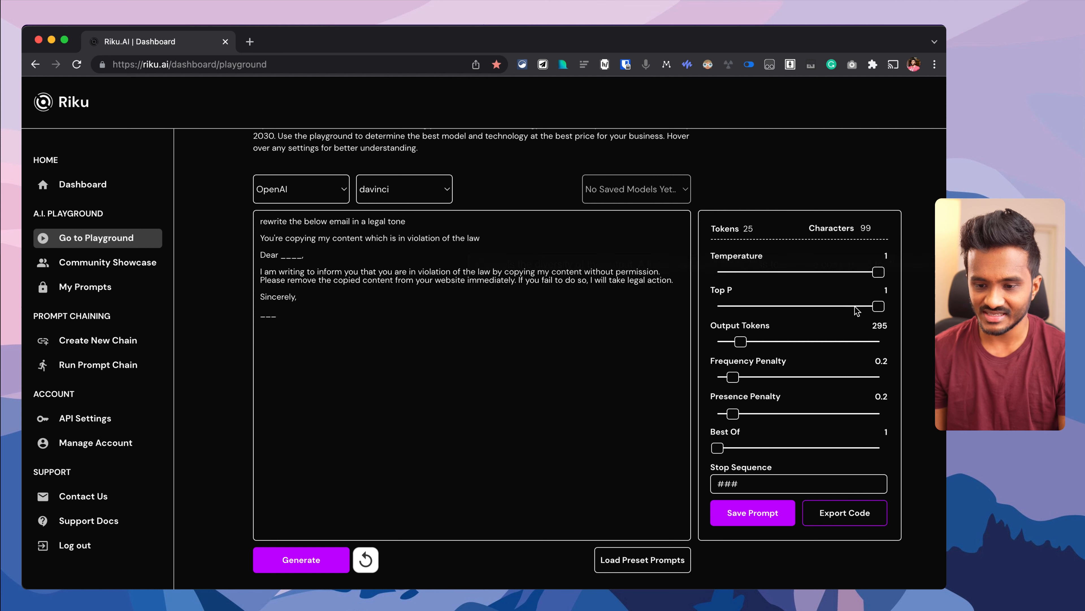
drag(877, 307, 853, 307)
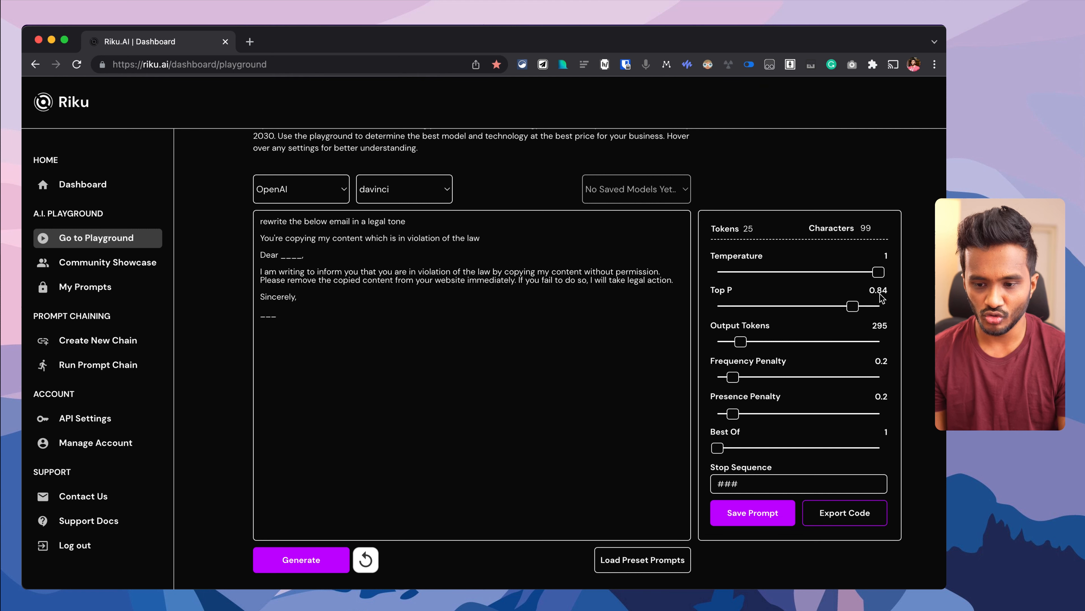
Remove the generated email from below the prompt and generate a new version
drag(312, 322, 248, 257)
key(BackSpace)
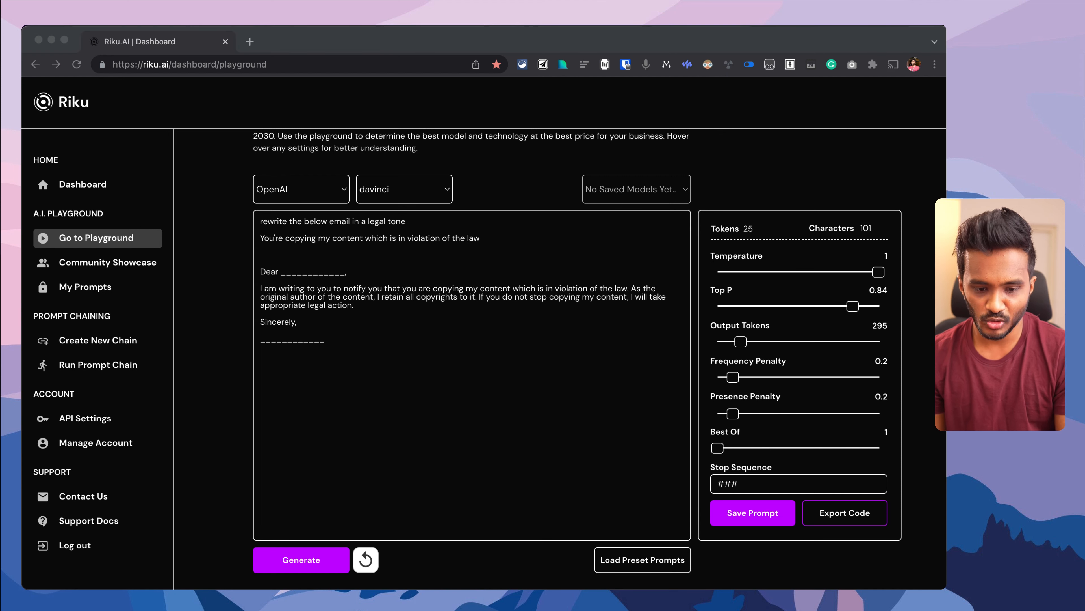
click(352, 312)
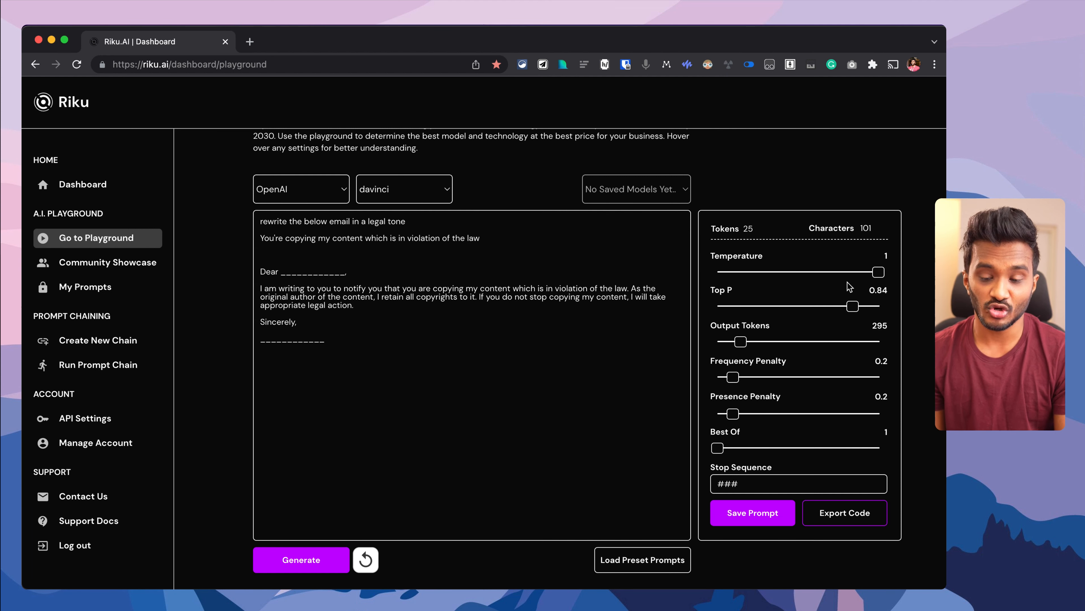
Lower Top P to 0.05 and generate a new email in place of the previous output
mouse_move(737, 254)
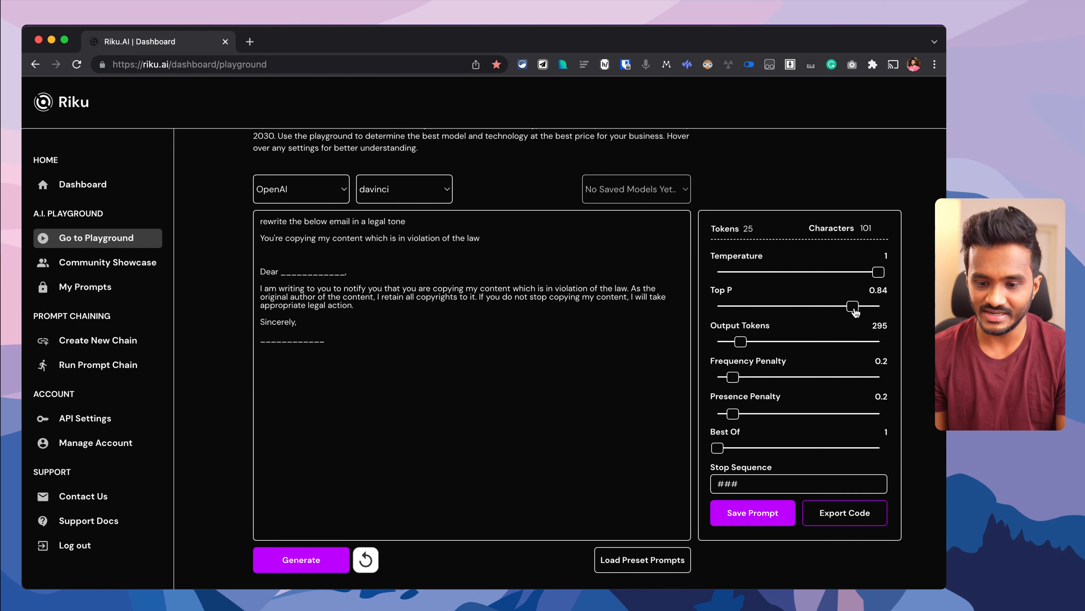
drag(855, 312, 755, 307)
mouse_move(714, 291)
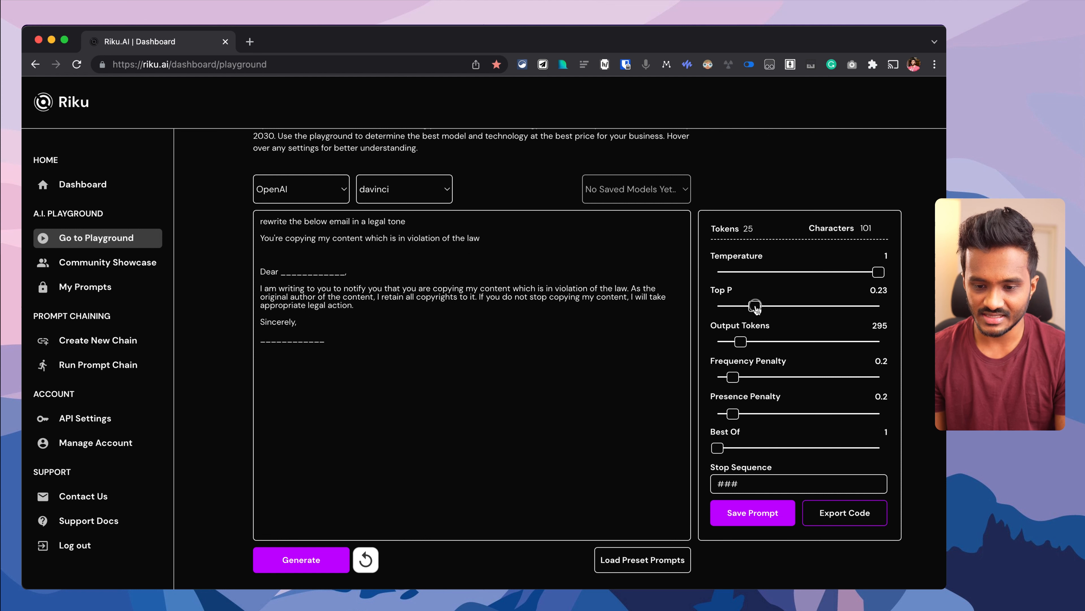
drag(755, 306, 727, 309)
drag(370, 333, 253, 264)
key(BackSpace)
click(295, 559)
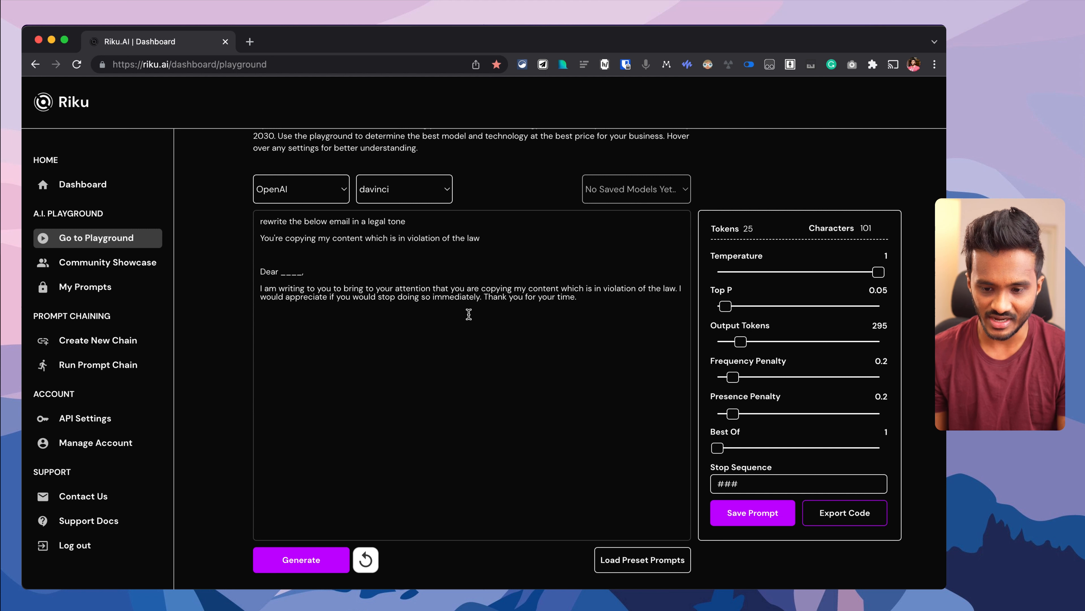
Set Top P to 0.7 and output tokens to 966, and regenerate the email in place of the previous output
drag(725, 305, 830, 307)
click(748, 342)
drag(750, 343, 793, 342)
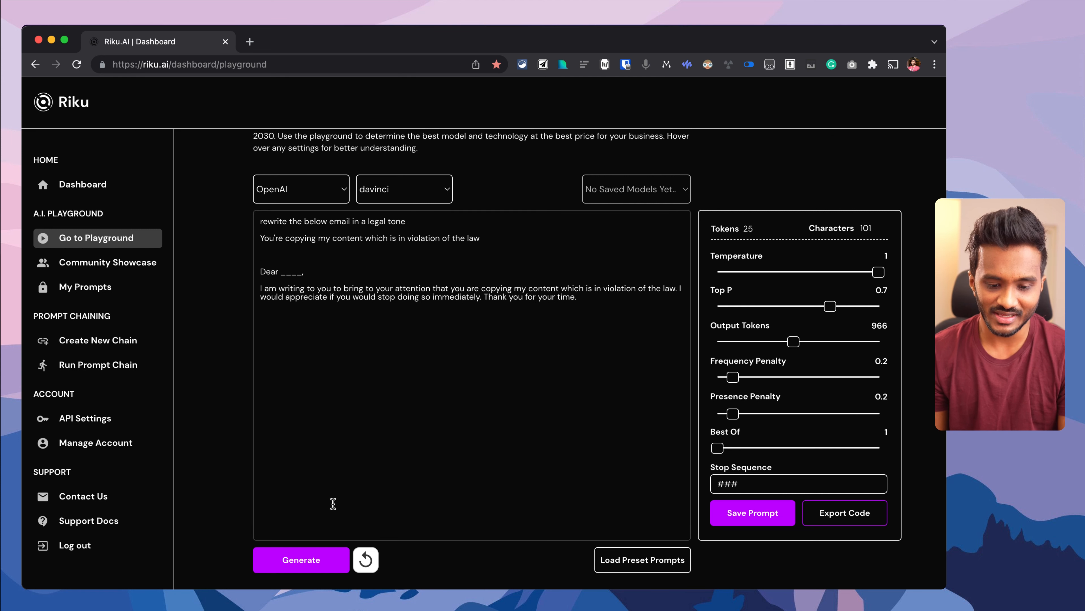
click(590, 305)
drag(590, 305, 259, 266)
key(BackSpace)
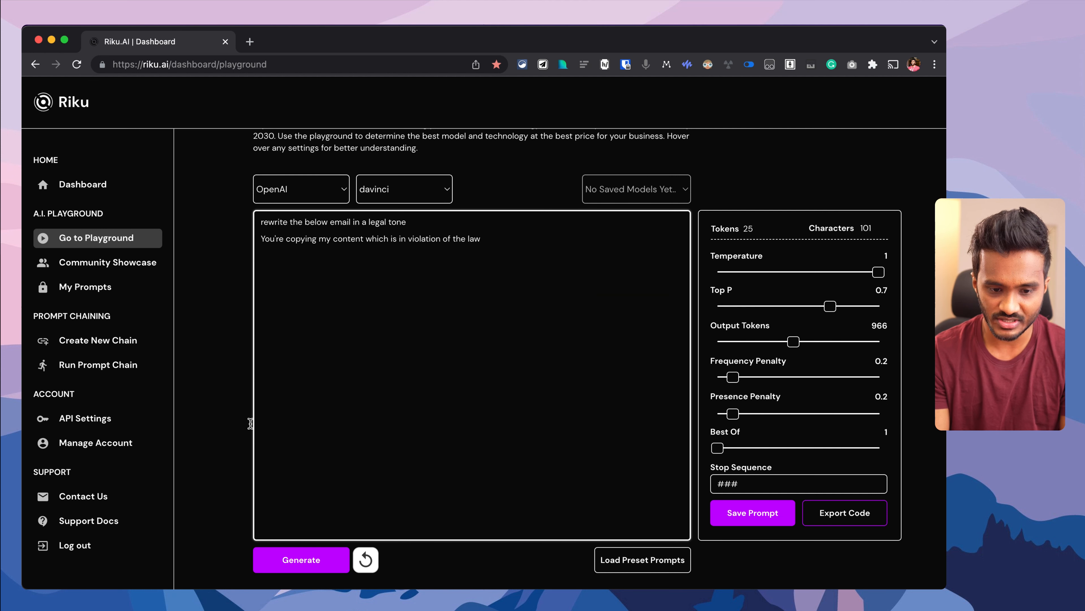
click(309, 559)
Raise output tokens to 1572 and Top P to 0.83, and generate the email again
drag(793, 342, 841, 347)
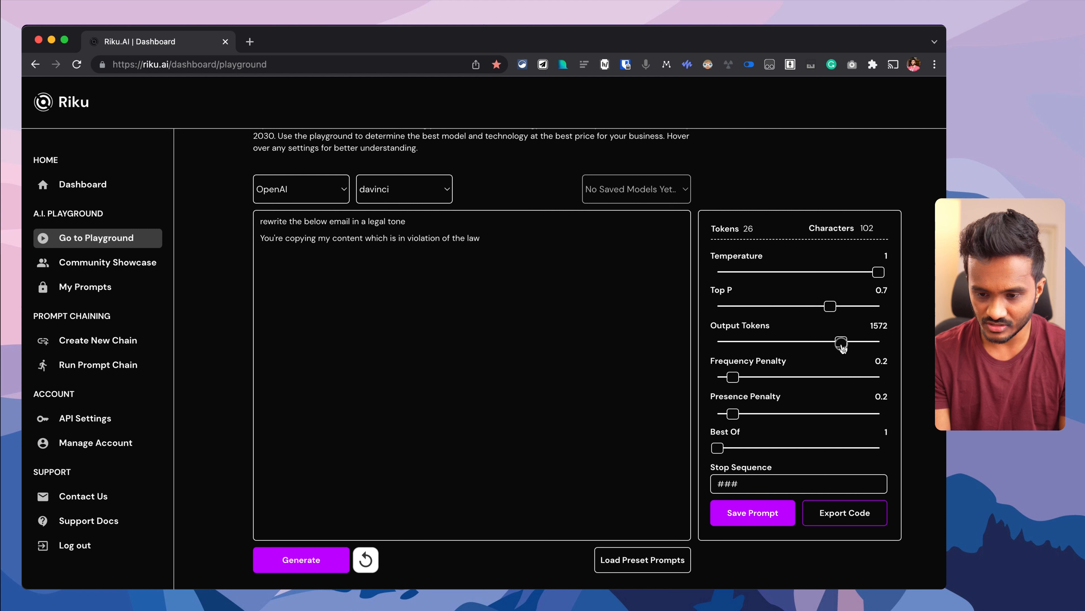
click(340, 567)
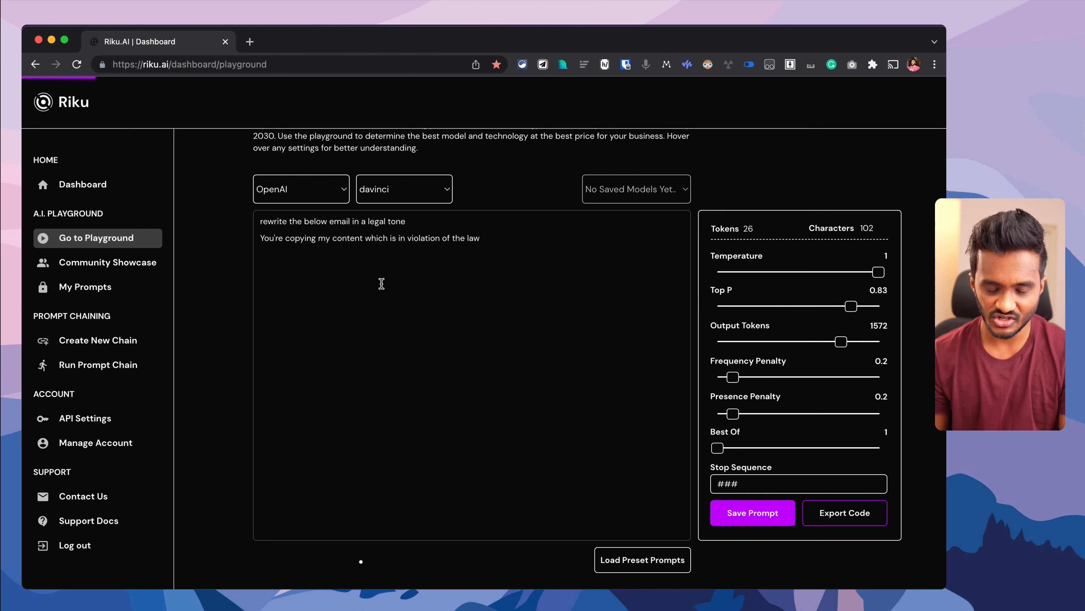
Extend the source email with "Plagiarism is illegal according to US law" and regenerate the rewrite in place of the previous output
click(489, 241)
text(. Plagiarism is a )
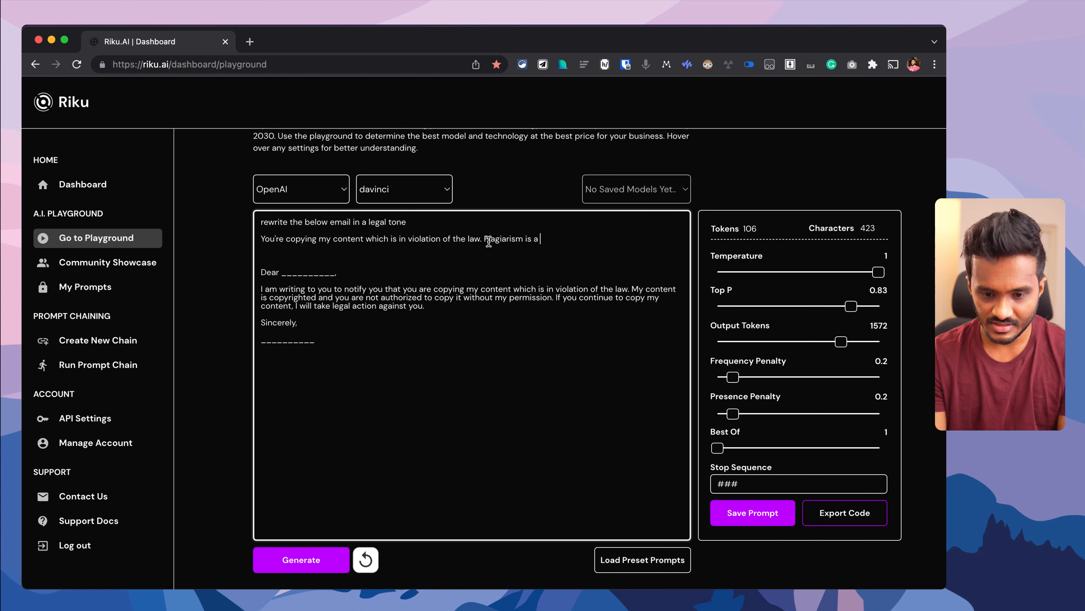
text(illegal according to US law)
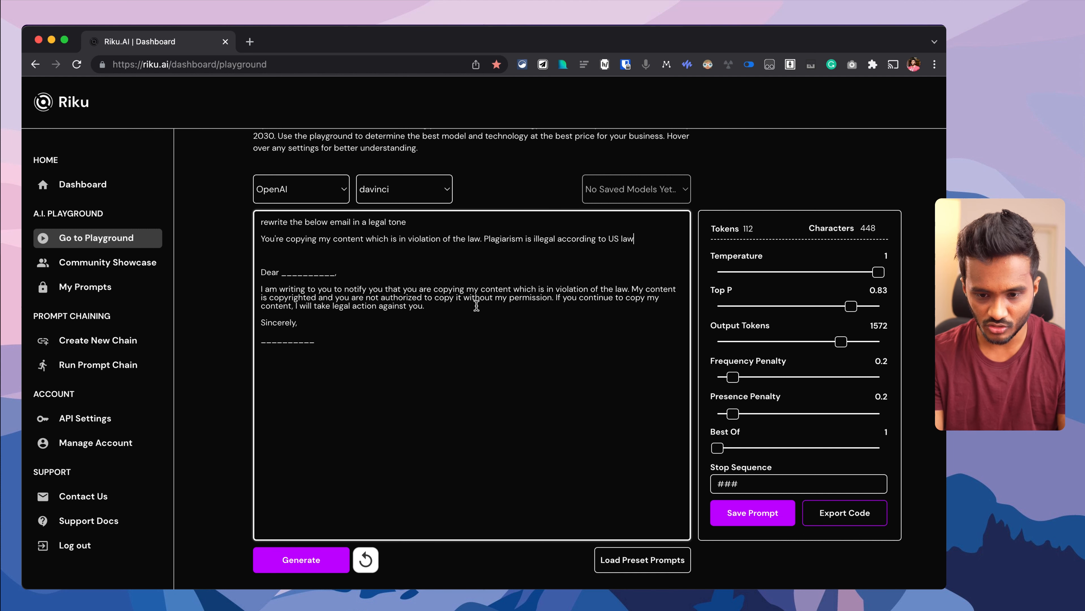
click(339, 349)
drag(340, 349, 248, 251)
key(BackSpace)
click(295, 561)
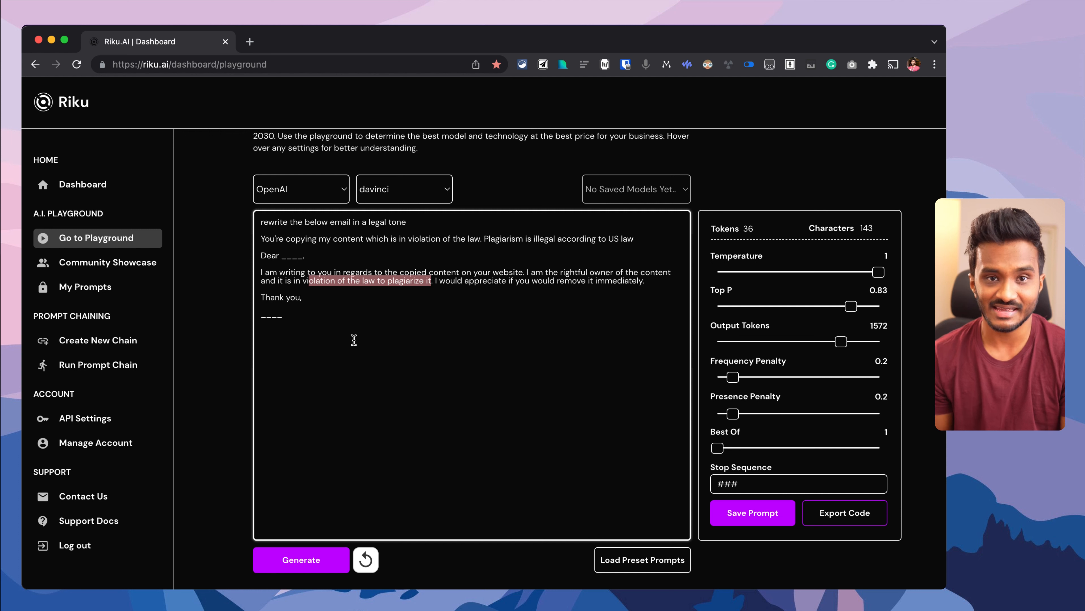
Set the frequency penalty to 0.46 and Best Of to 5
drag(733, 377, 757, 383)
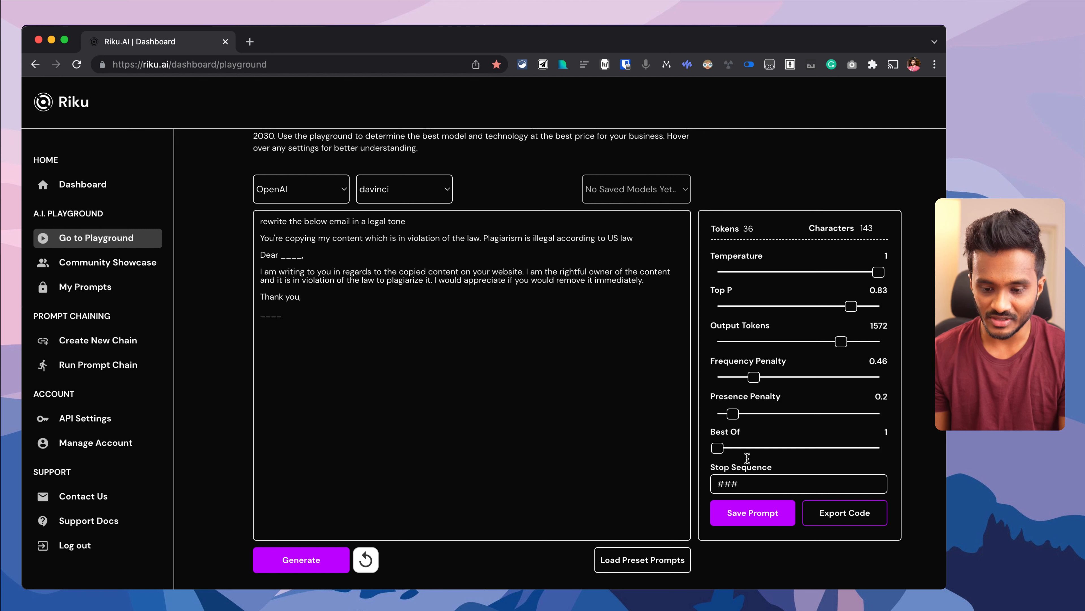
drag(718, 448, 751, 449)
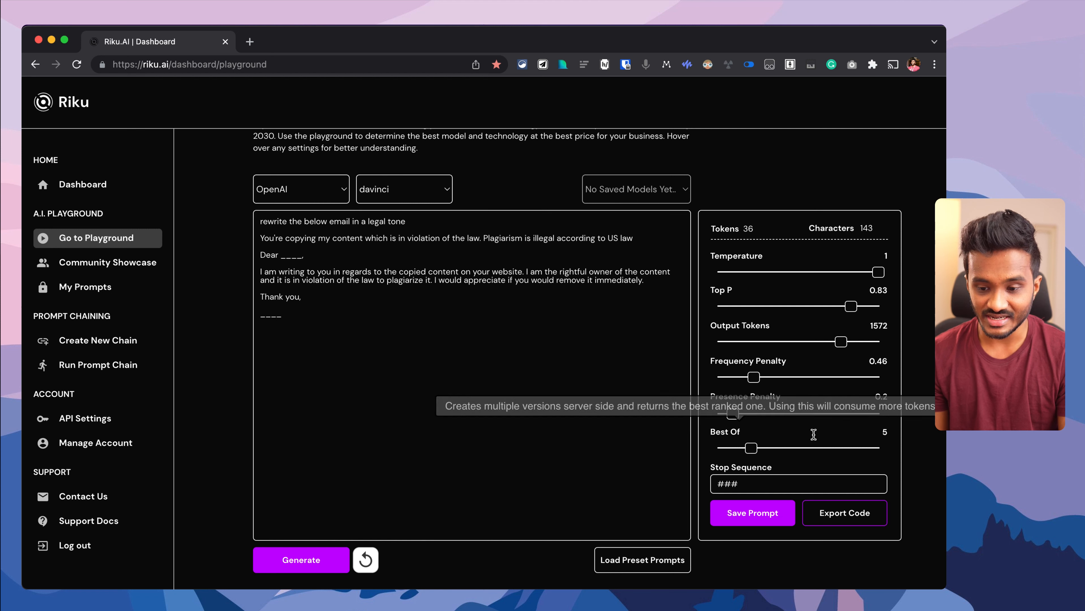
Delete the generated email from below the prompt and reset Best Of to 1
drag(277, 317, 236, 262)
key(BackSpace)
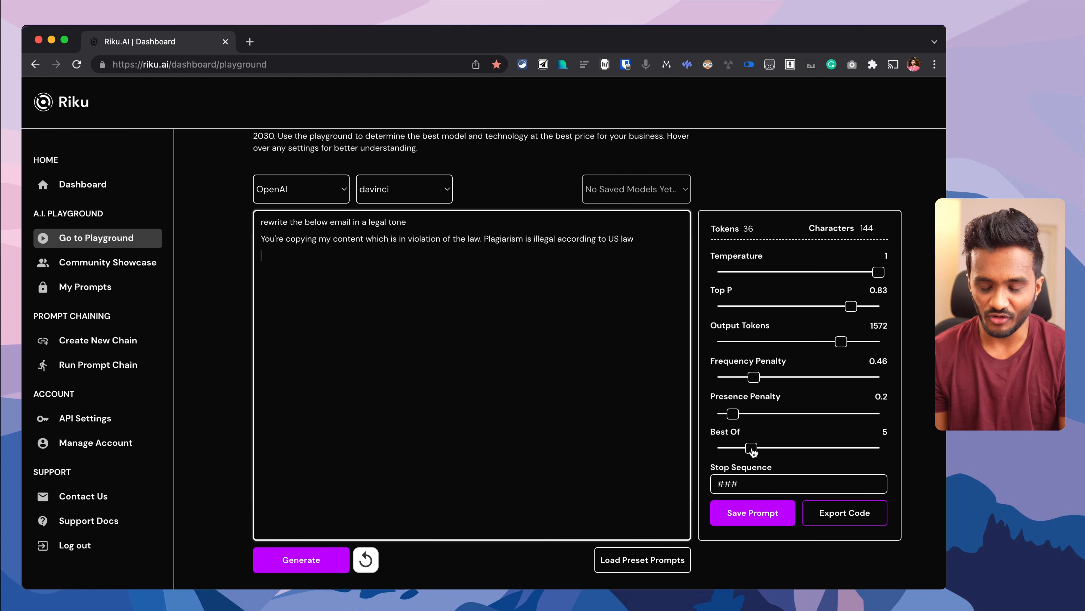
drag(753, 450, 720, 456)
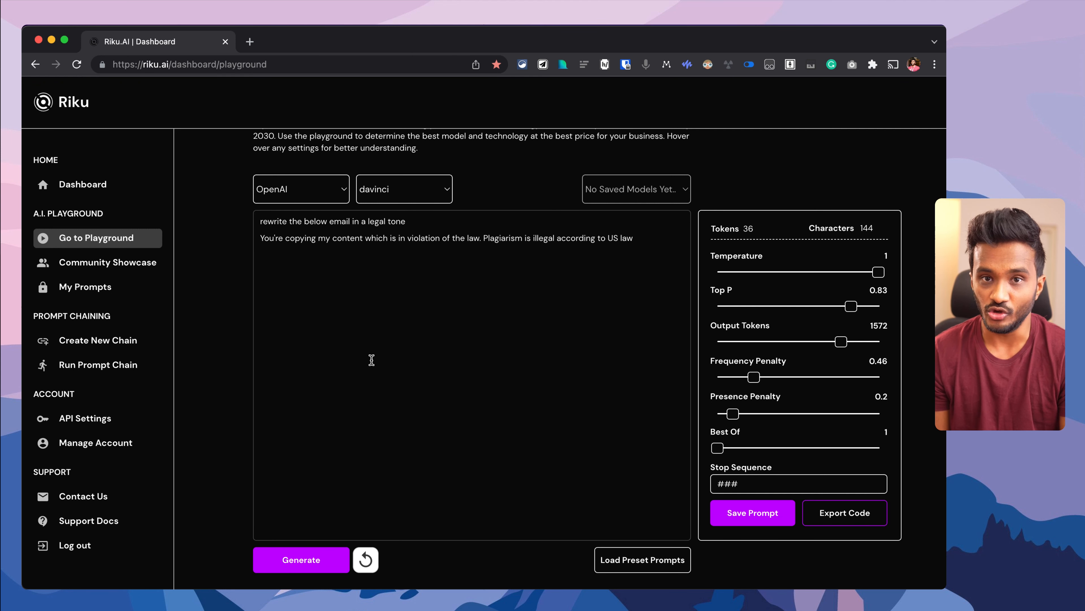
Replace the whole prompt with the copied "Summarize this for a second-grade student:" text about Jupiter
click(390, 345)
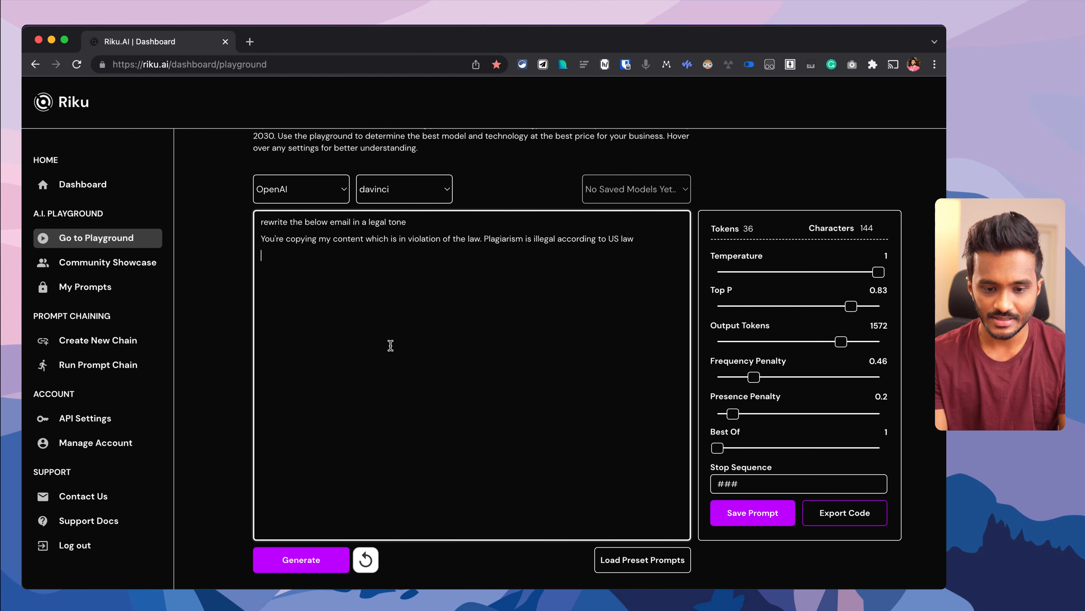
key(super+a)
key(super+v)
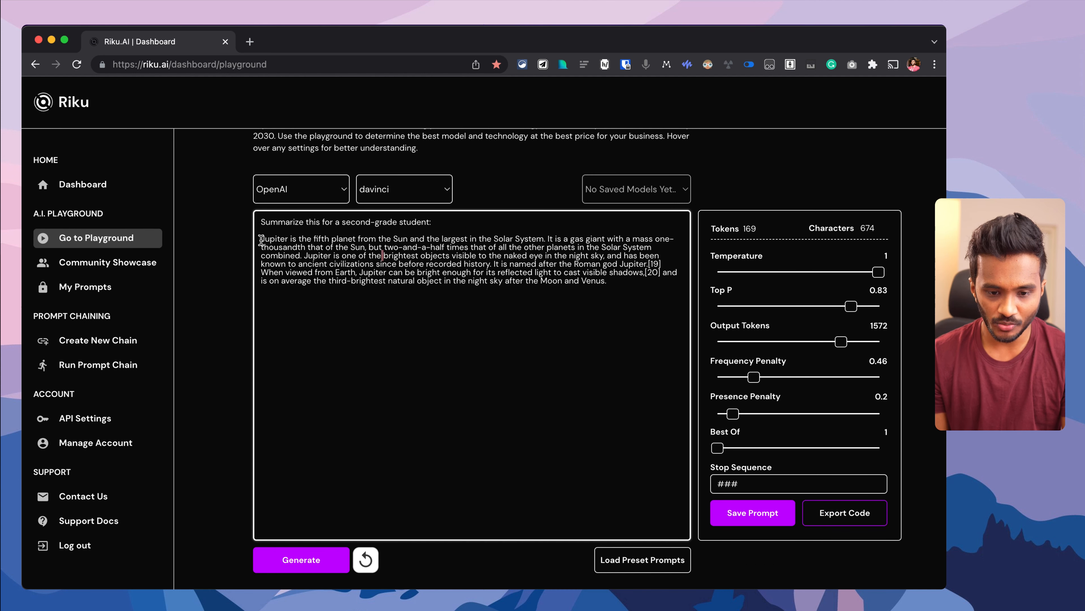
drag(261, 240, 645, 281)
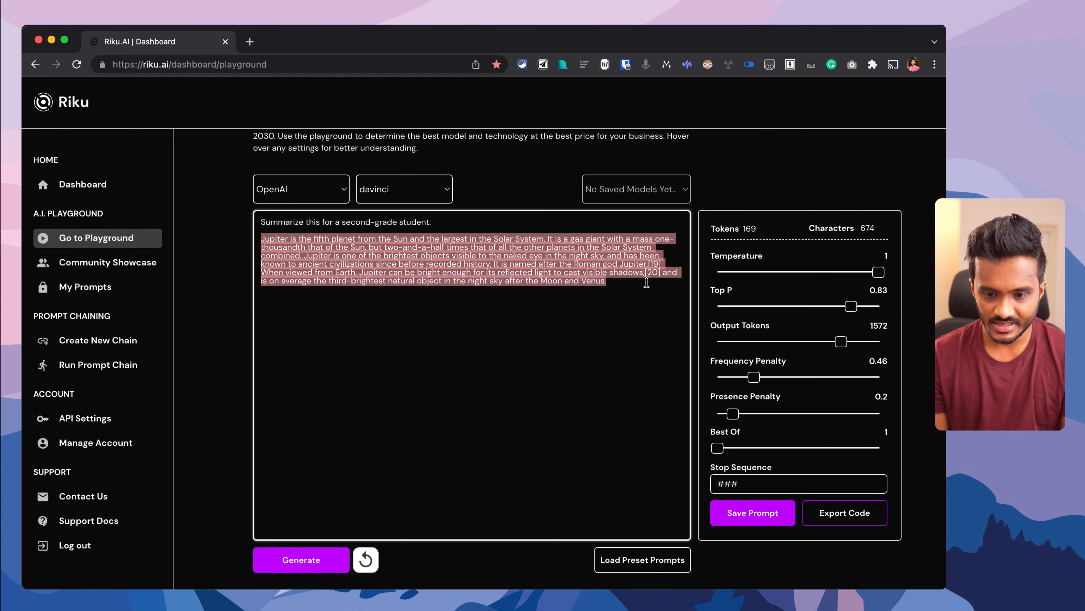
click(645, 281)
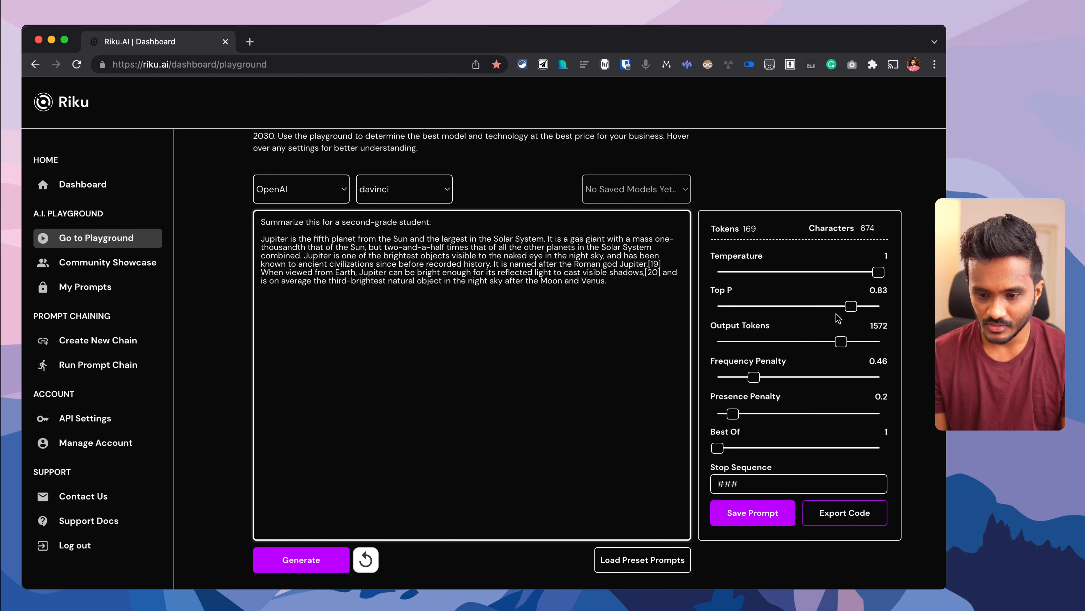
Generate the Jupiter summary with the temperature at 0.3 and Top P at 1
drag(878, 272, 777, 274)
drag(778, 274, 766, 274)
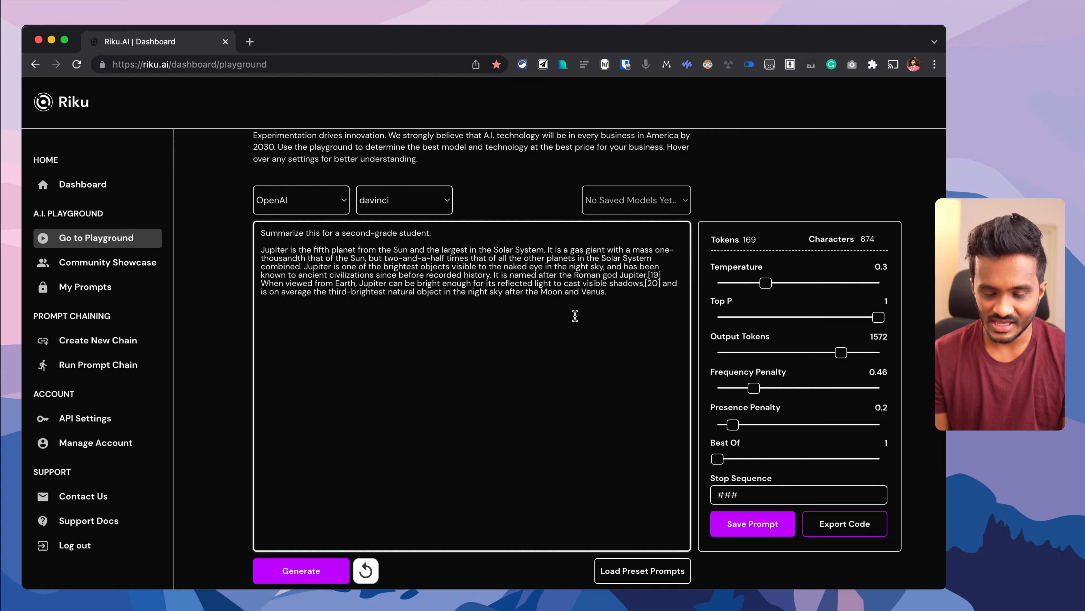
click(298, 564)
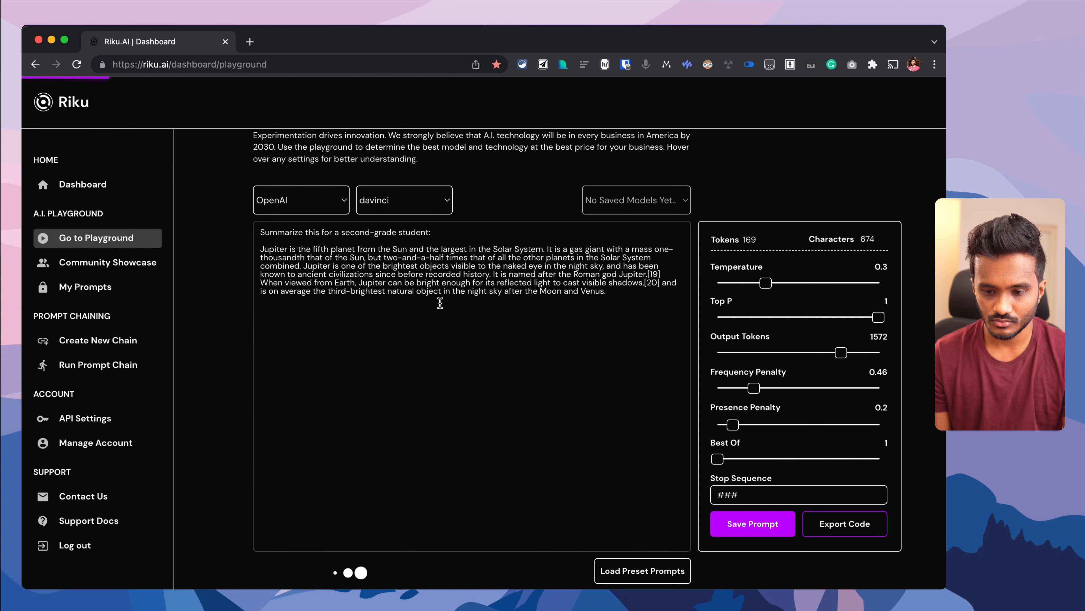
Delete the generated Jupiter summary, and set the temperature to 1 and Top P to 0.7
drag(260, 308, 518, 317)
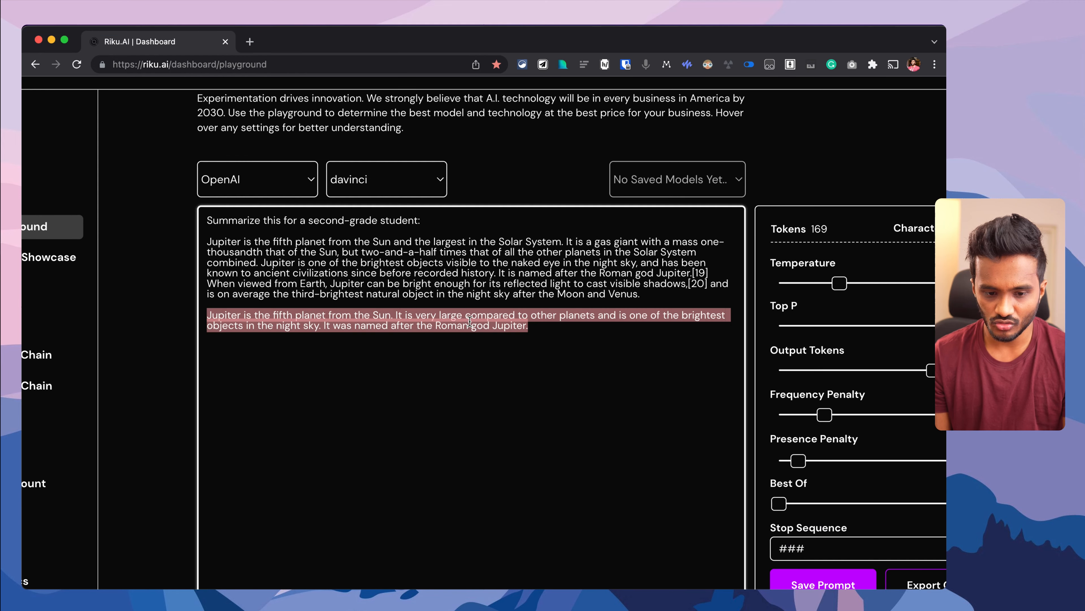
key(BackSpace)
drag(765, 283, 833, 319)
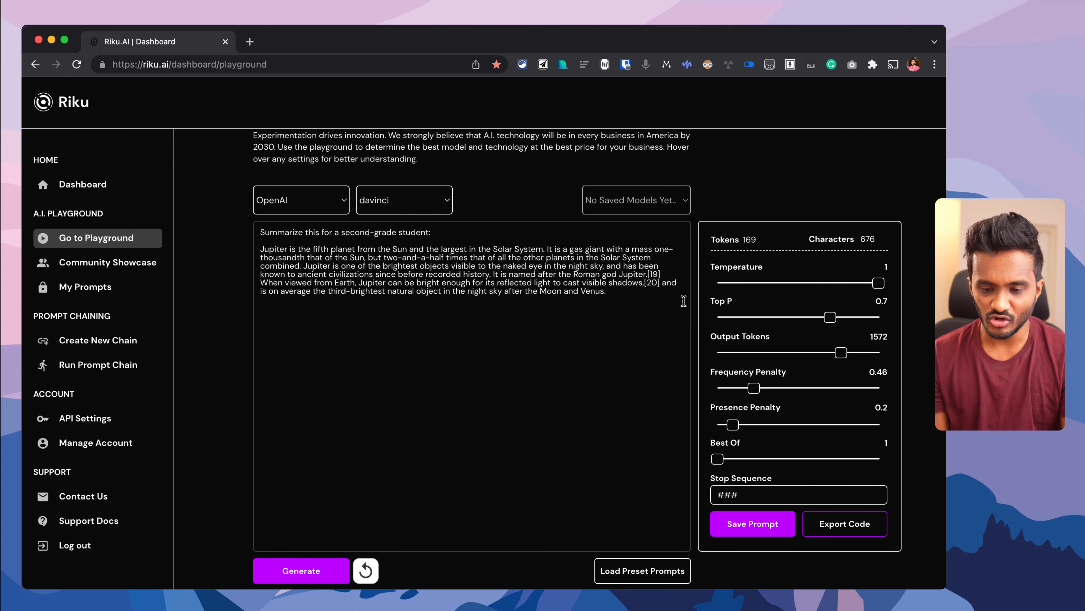
scroll(683, 302, up, 2)
mouse_move(740, 307)
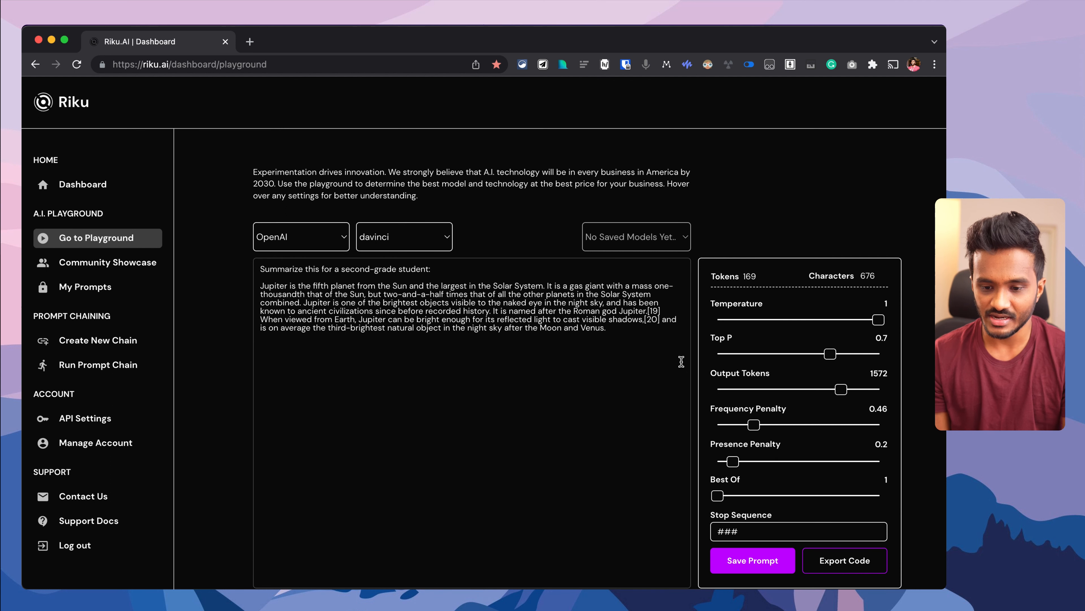
Check the description of the Top P setting and generate the Jupiter summary with OpenAI's davinci
mouse_move(720, 341)
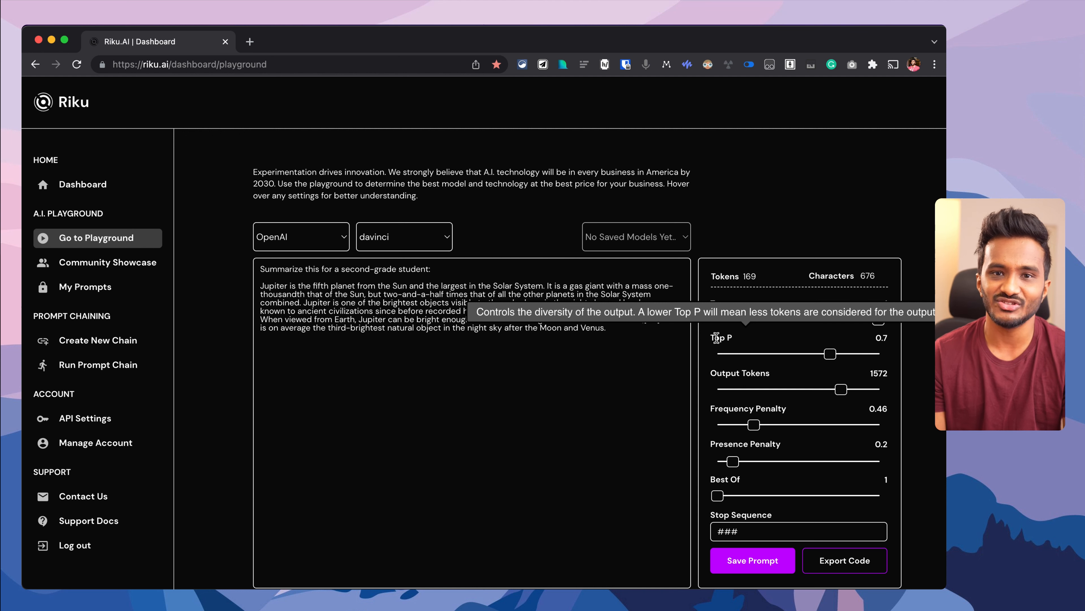
scroll(505, 427, down, 3)
click(293, 521)
scroll(409, 354, up, 2)
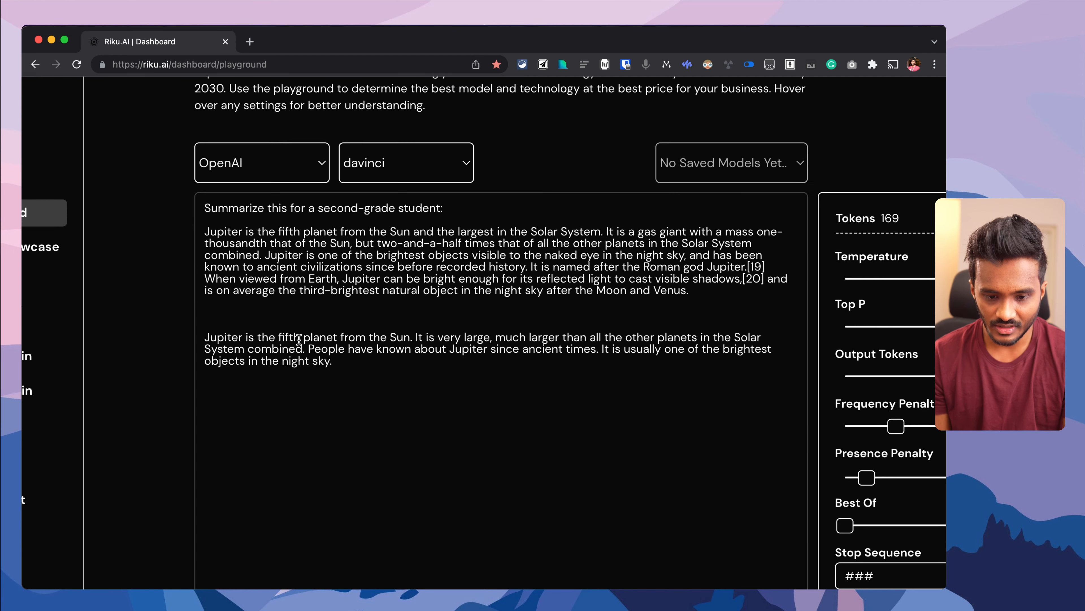
key(super+minus)
key(super+minus)
key(super+minus)
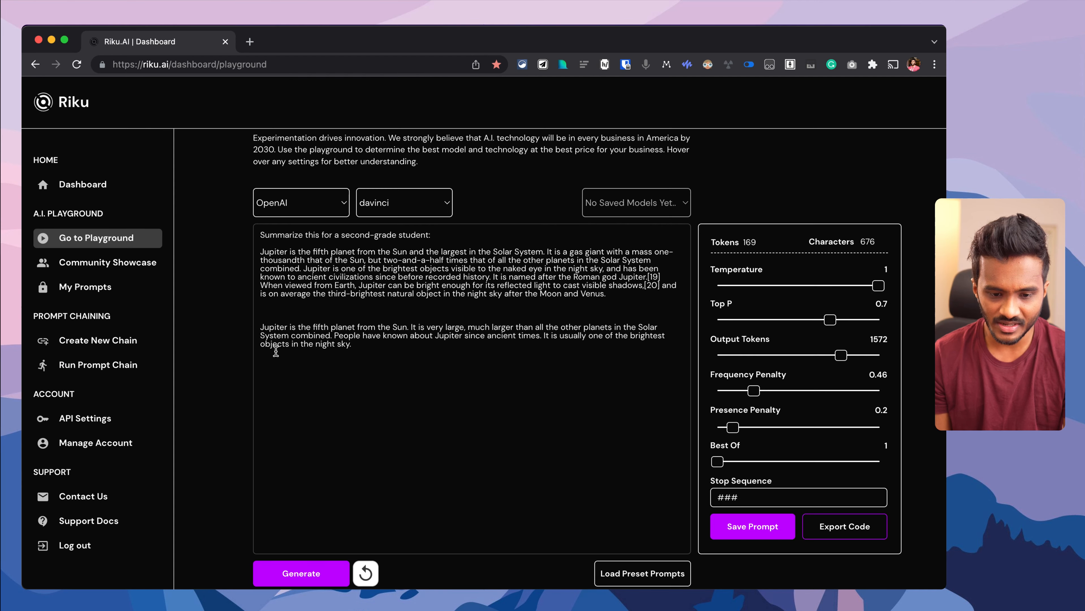
Remove the davinci summary from the prompt, switch the provider to GPT-J and generate the Jupiter summary again
triple_click(301, 344)
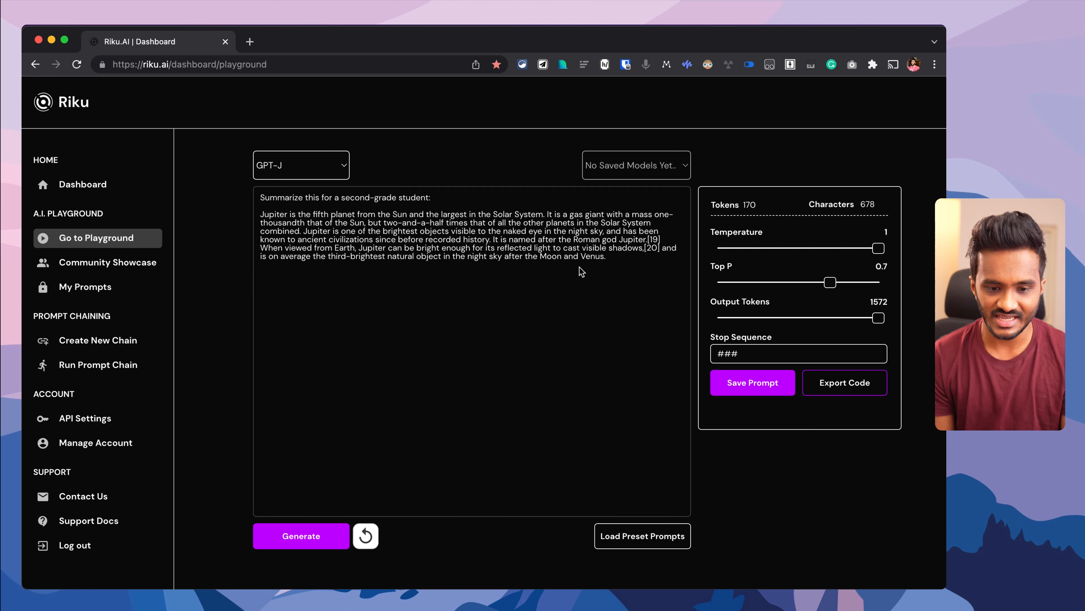
click(626, 265)
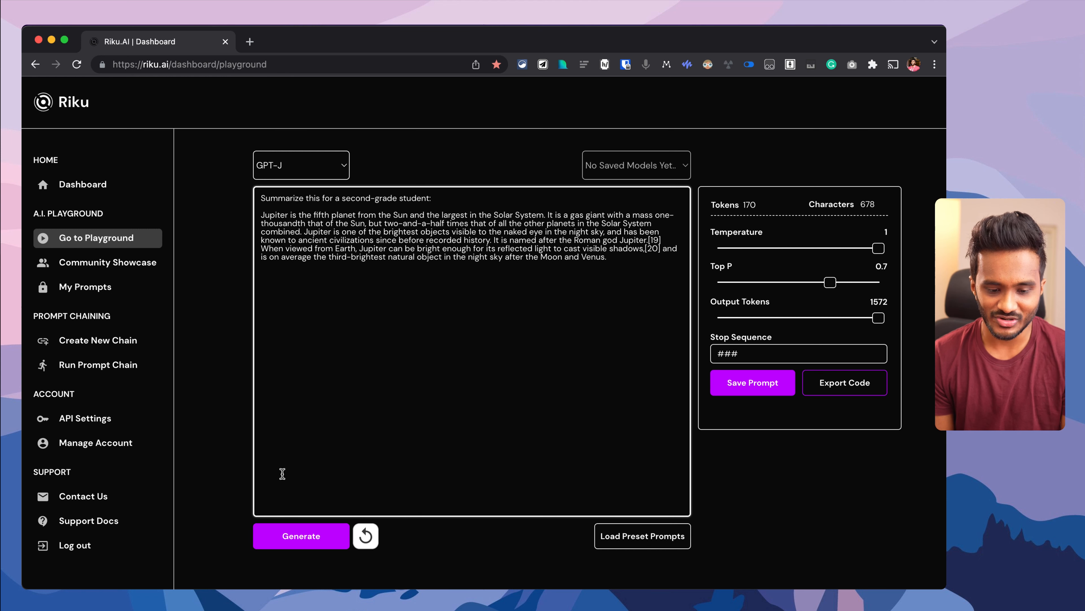
click(292, 540)
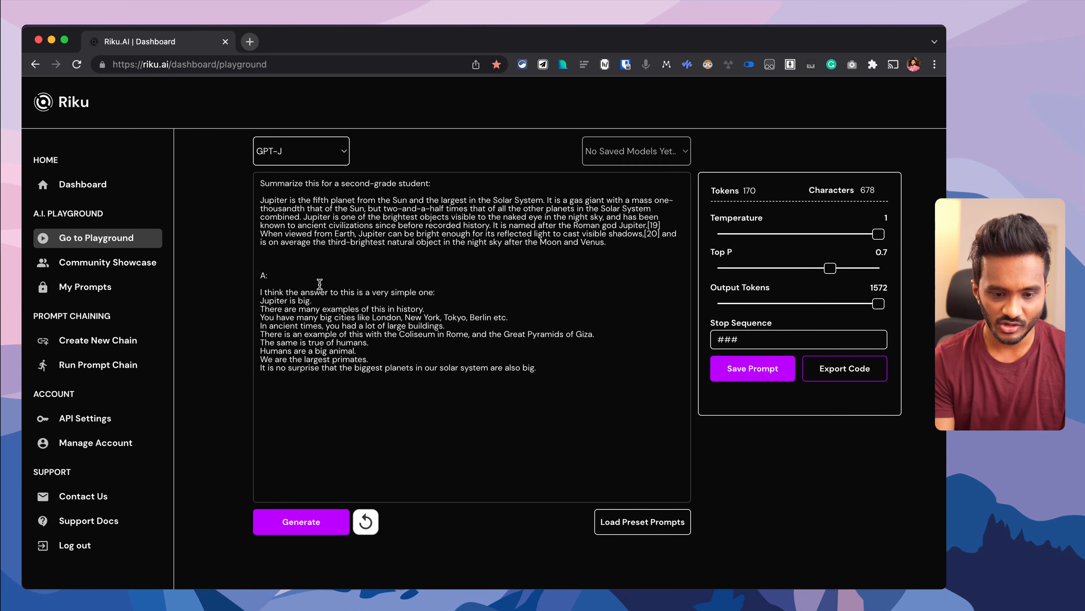
scroll(283, 283, up, 2)
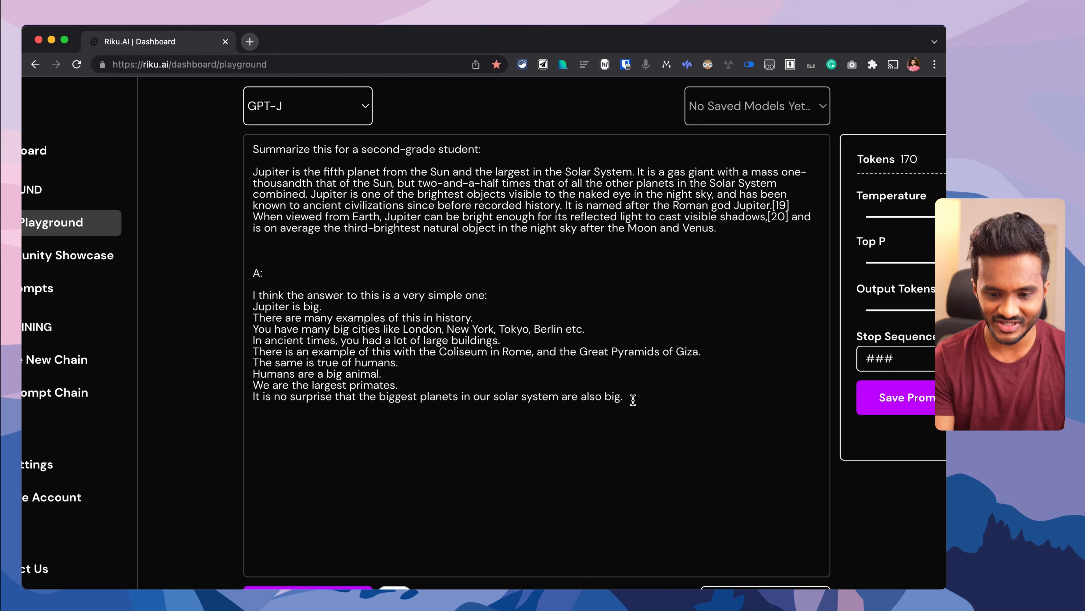
Delete GPT-J's answer below the Jupiter text, generate a new one and look through the whole output
drag(634, 401, 253, 273)
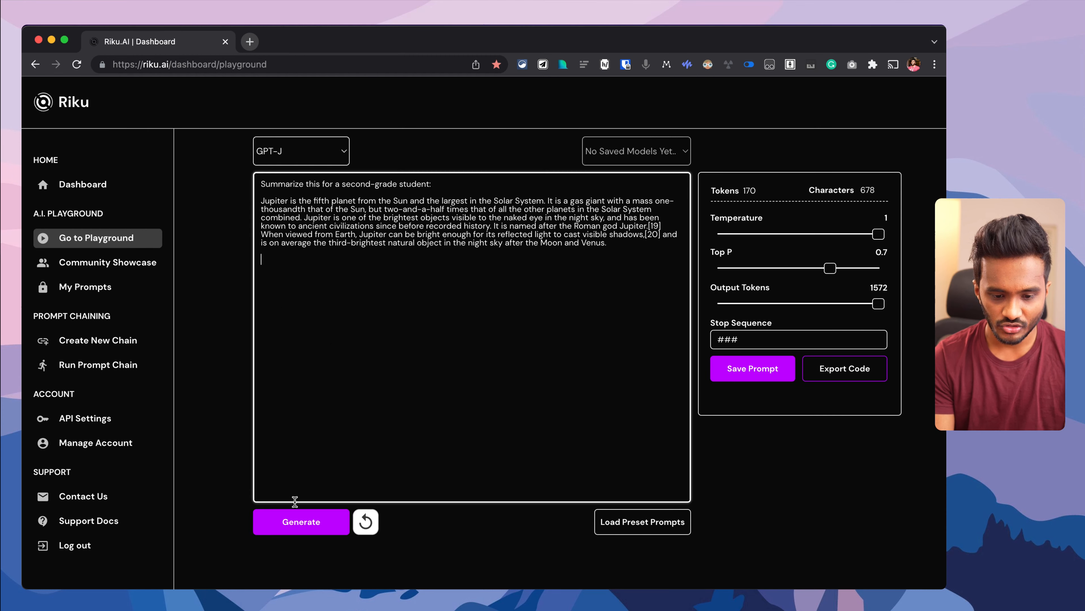
click(295, 523)
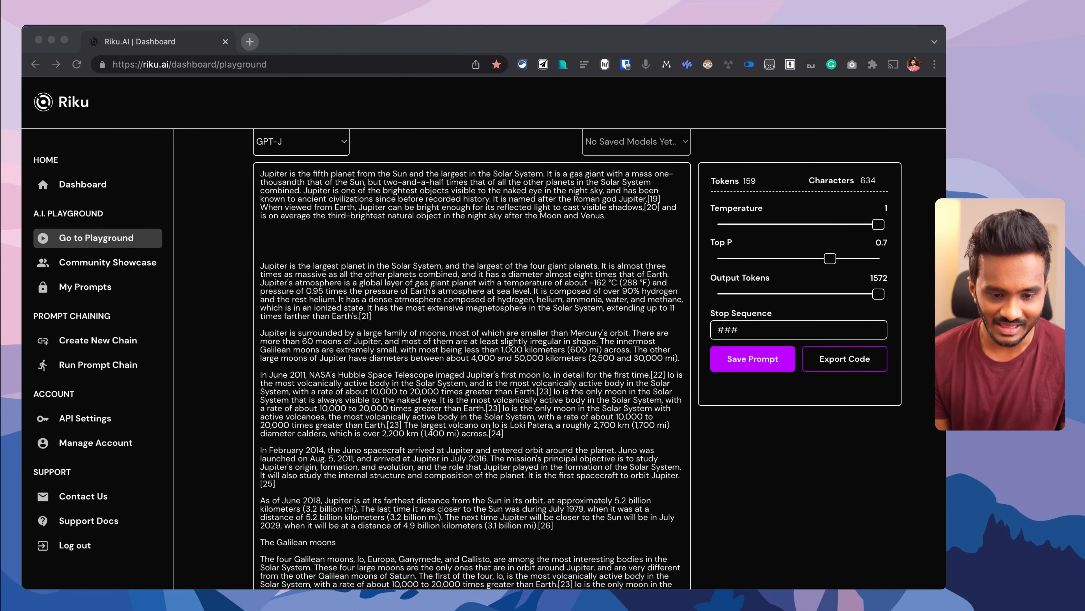
scroll(471, 358, down, 8)
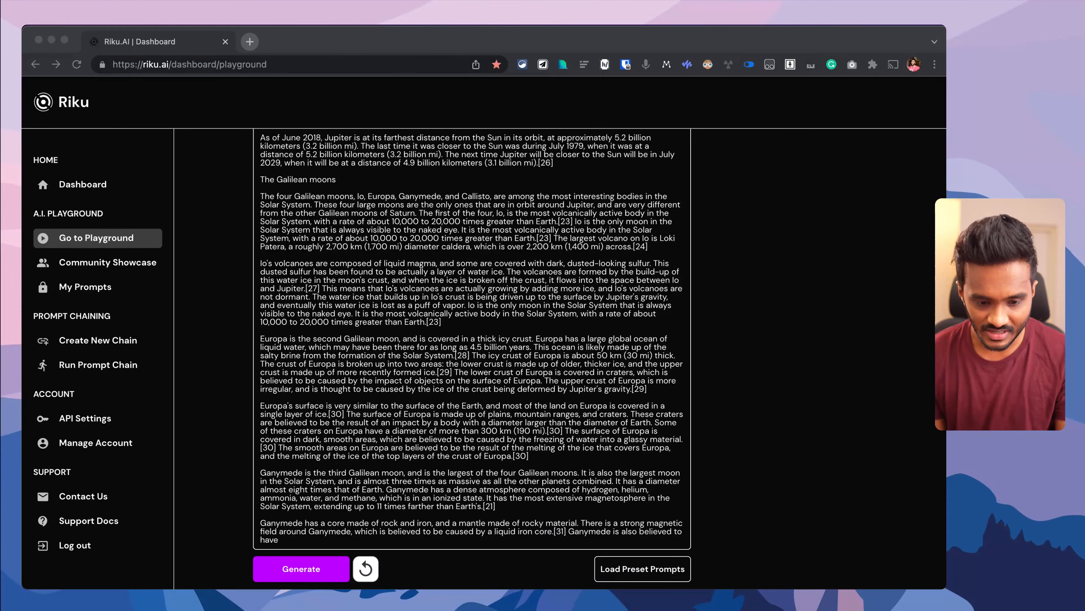
scroll(325, 433, up, 15)
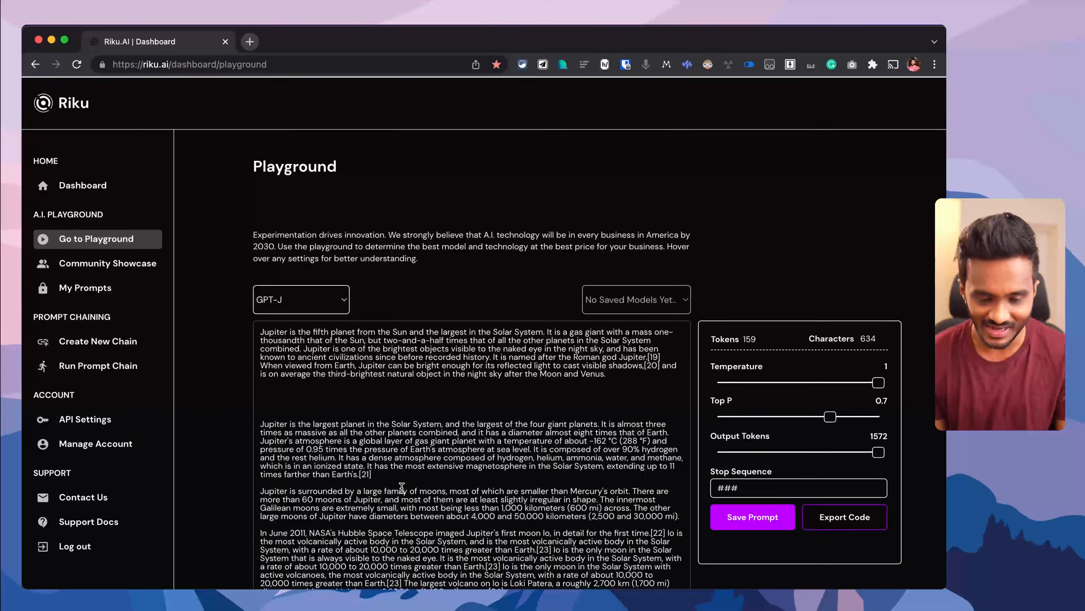
Clear the Jupiter text and load the "Awesome Blog Intros" preset template into the Playground
click(288, 398)
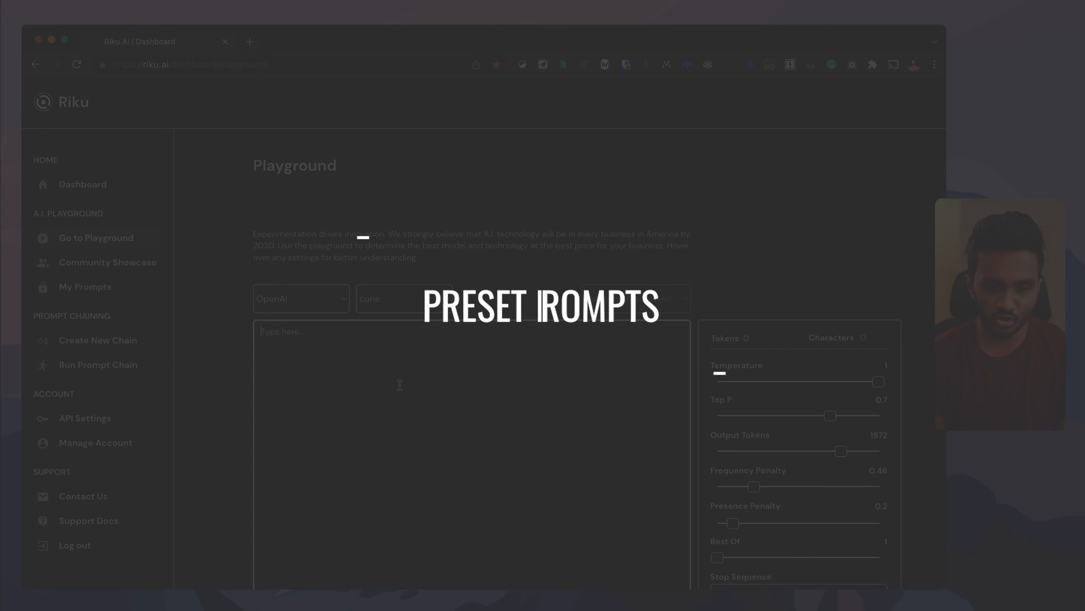
scroll(535, 418, down, 4)
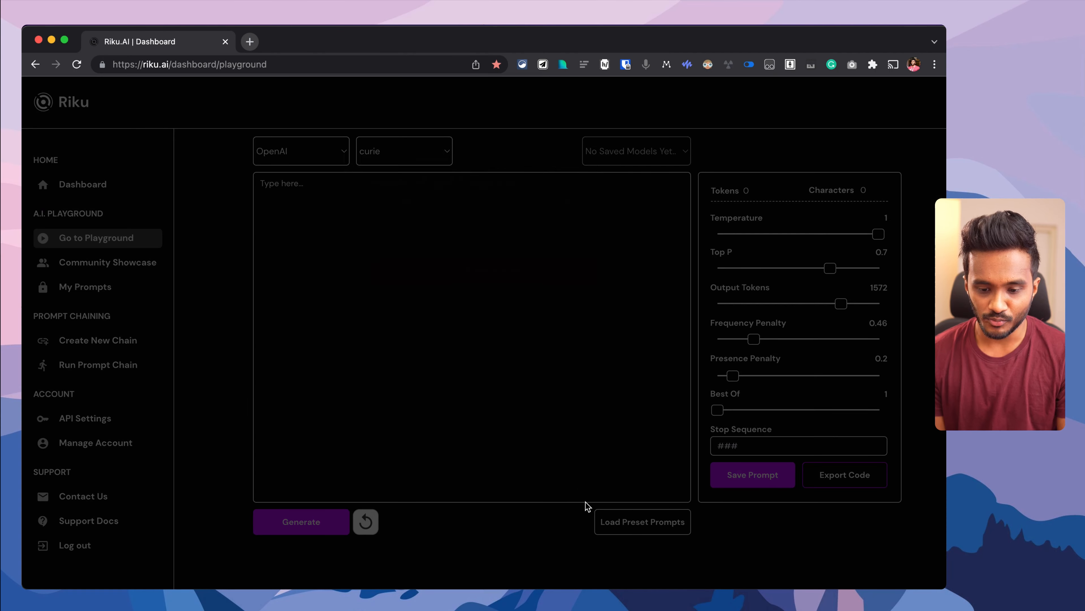
click(597, 513)
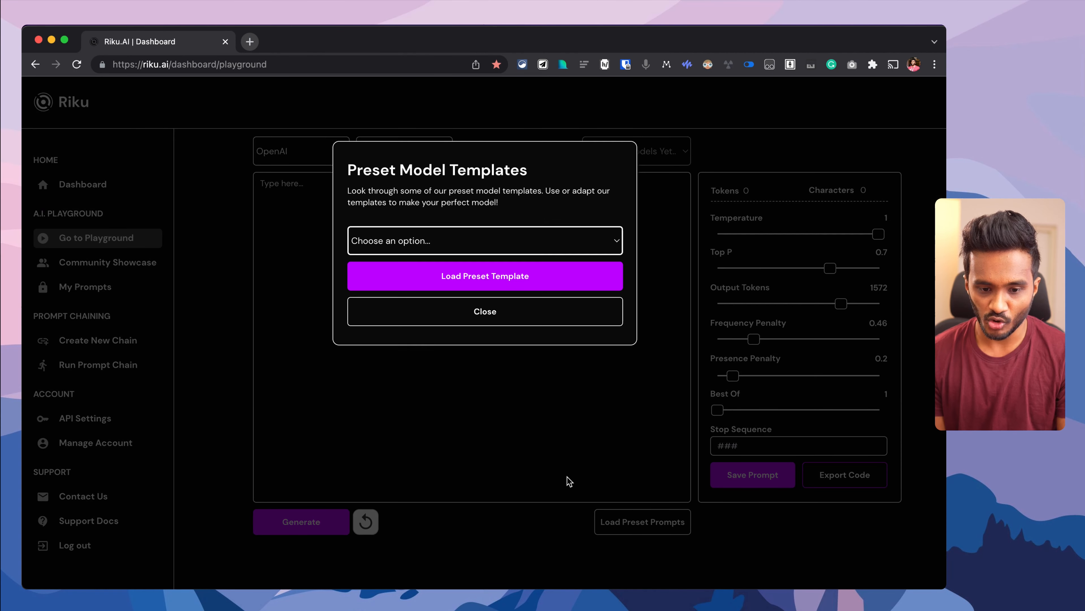
click(384, 241)
click(394, 256)
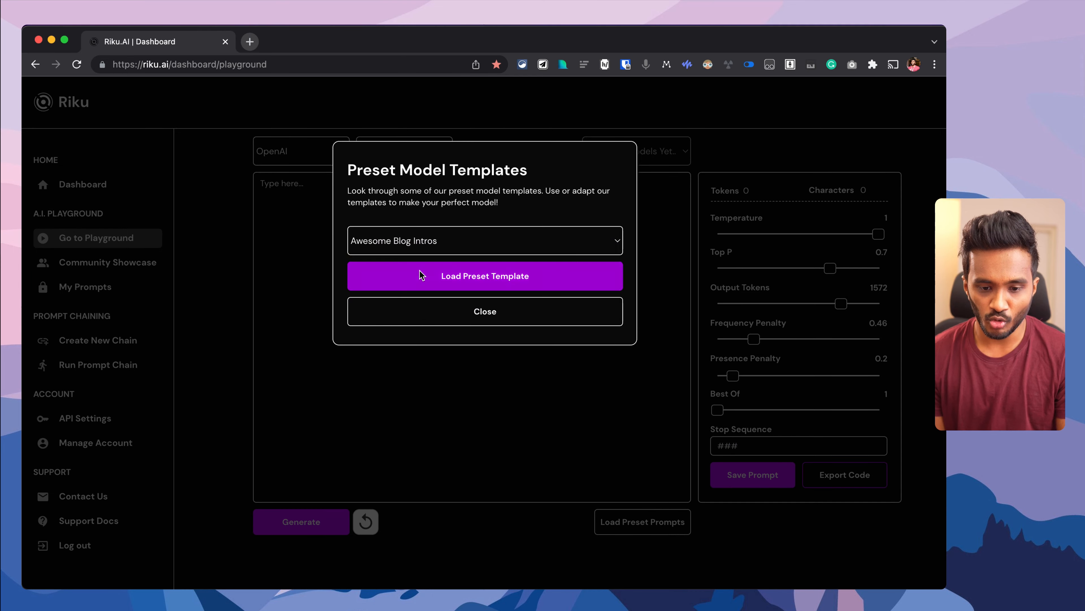
click(435, 278)
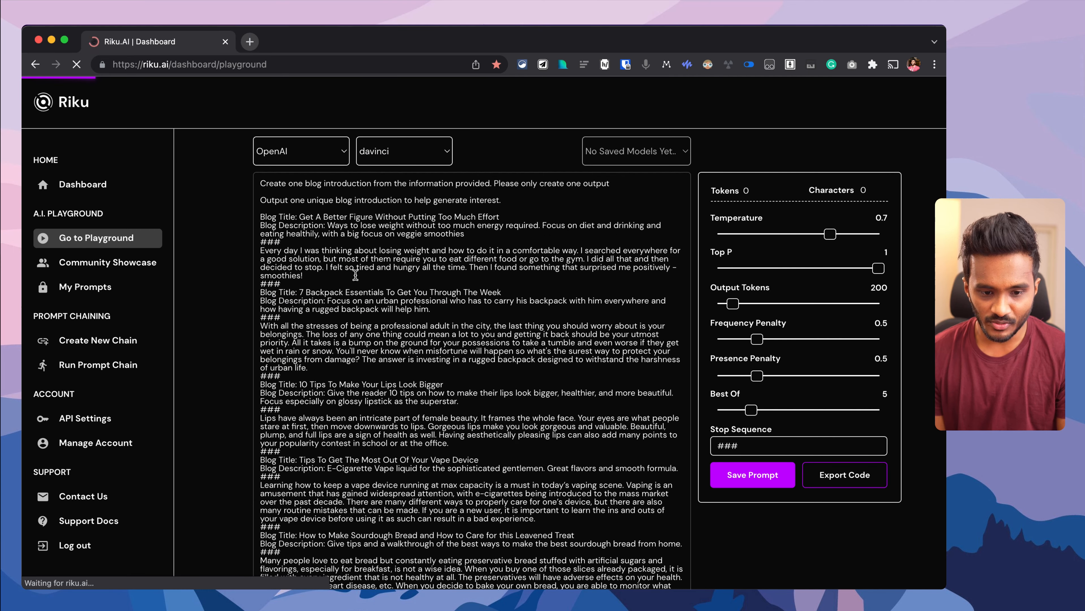
Examine how the preset's example blog titles and descriptions are paired with their sample introductions
scroll(364, 349, up, 3)
drag(198, 280, 501, 299)
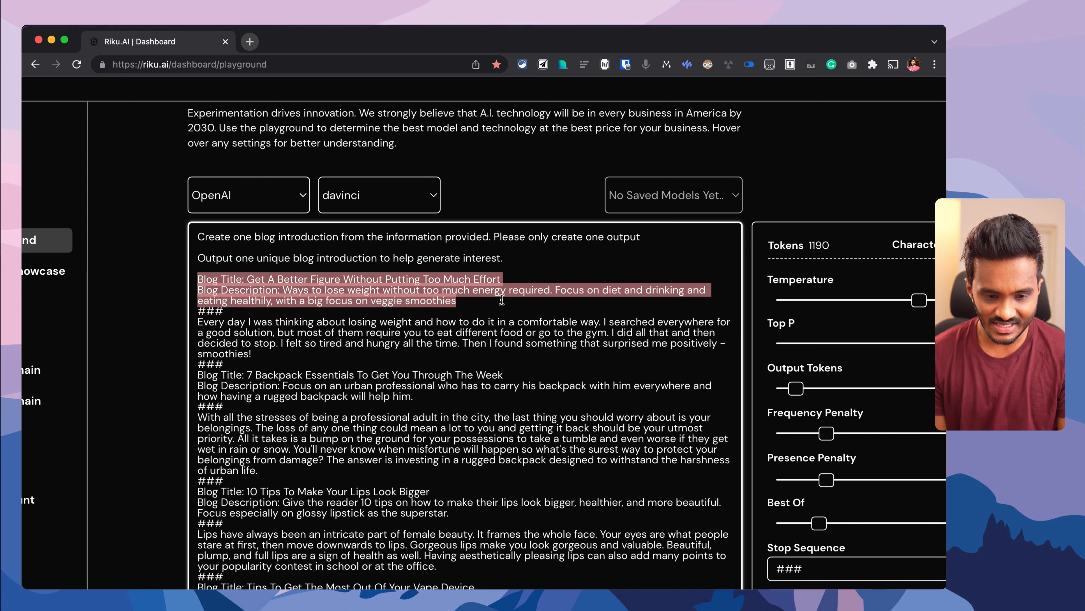
triple_click(270, 332)
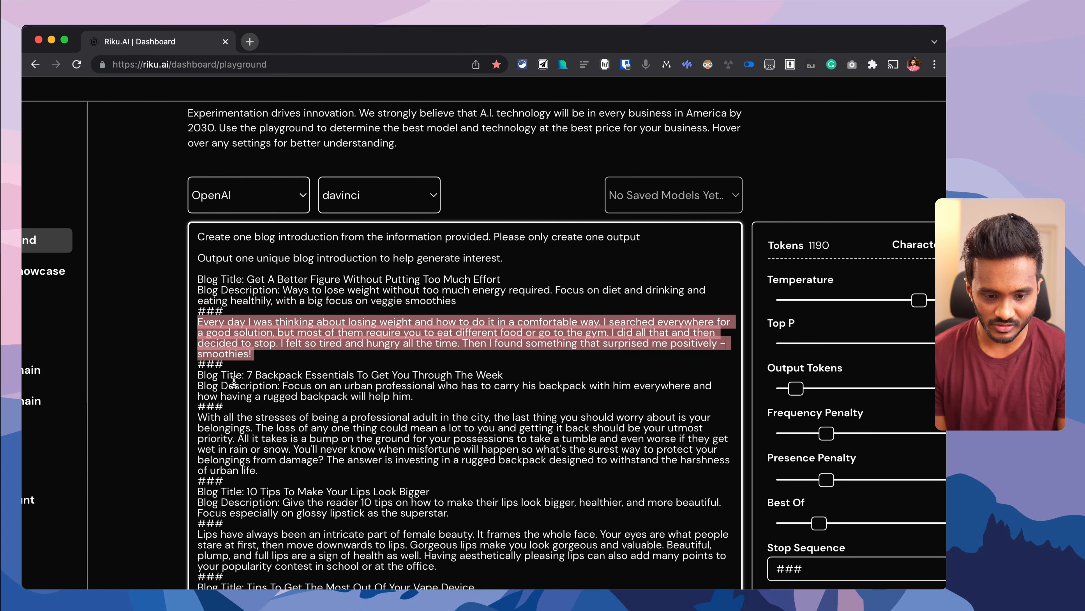
triple_click(222, 429)
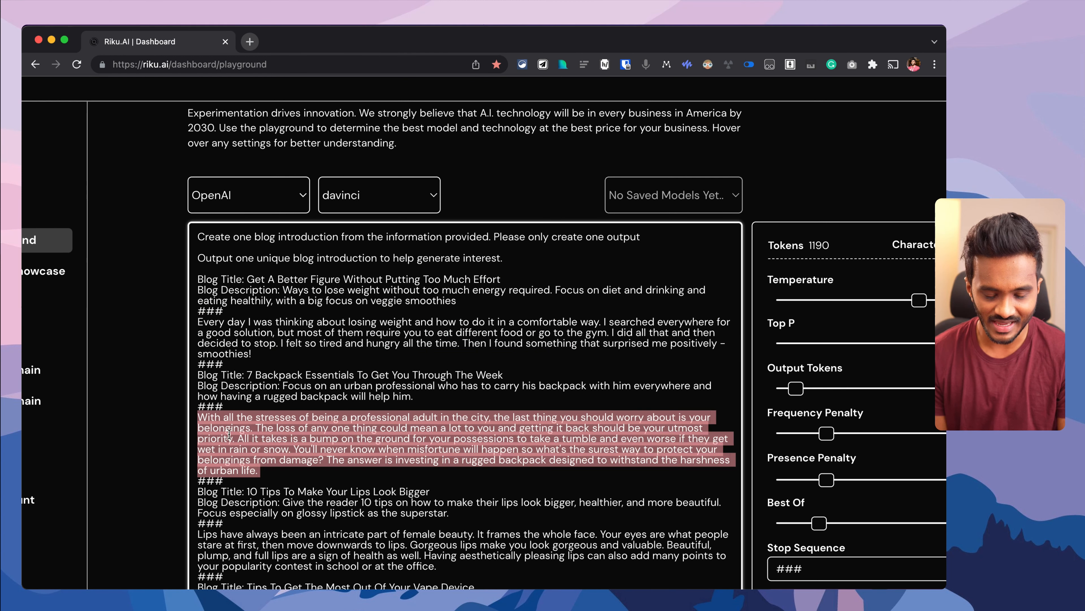
scroll(289, 446, down, 3)
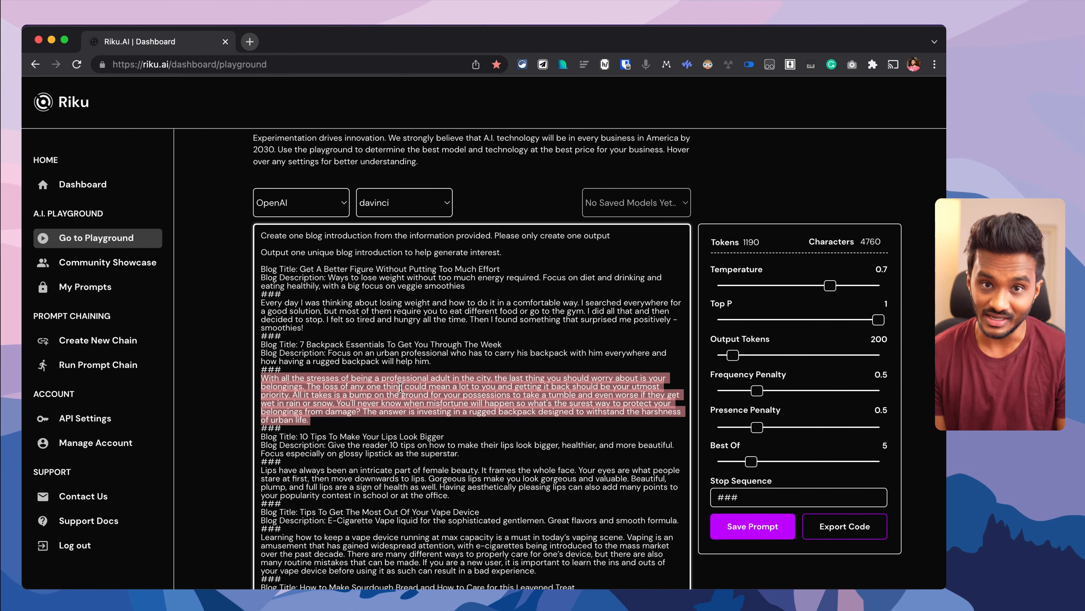
Set the final blog title to "5 Onpage SEO Strategies for SEO", describe keyword optimization, internal linking, and silo structure, and end with ###
scroll(402, 440, up, 5)
drag(218, 399, 626, 426)
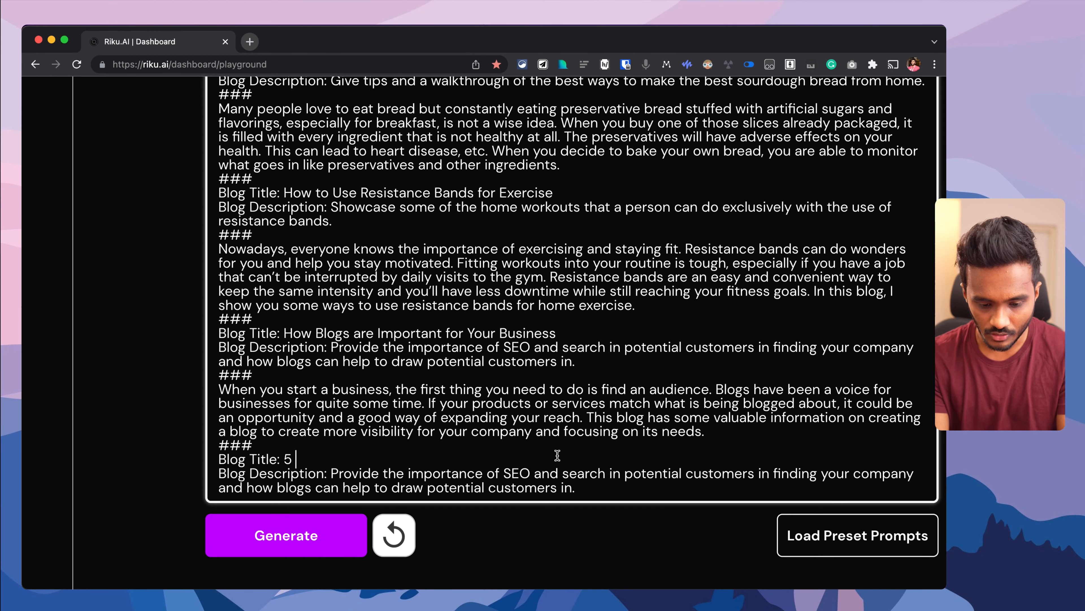
text(O)
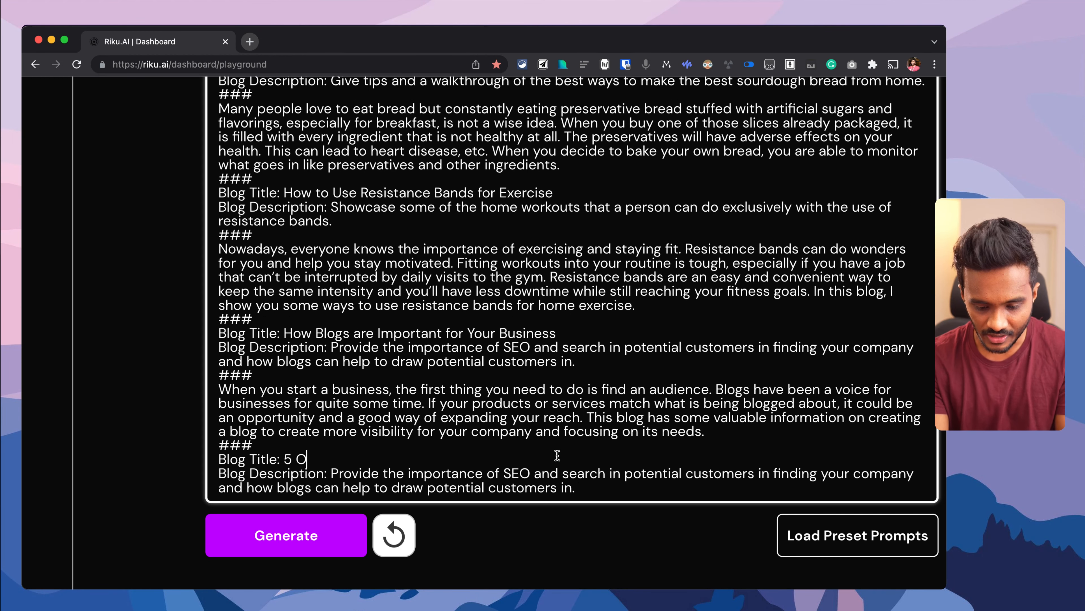
text(npage SEO Strr)
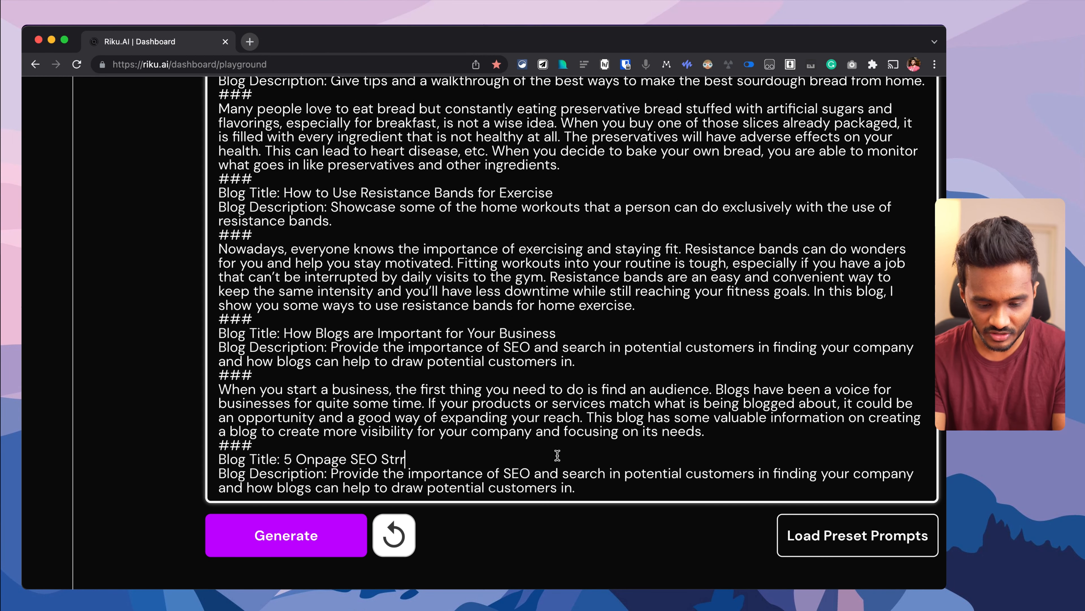
key(BackSpace)
text(ategies for SEO)
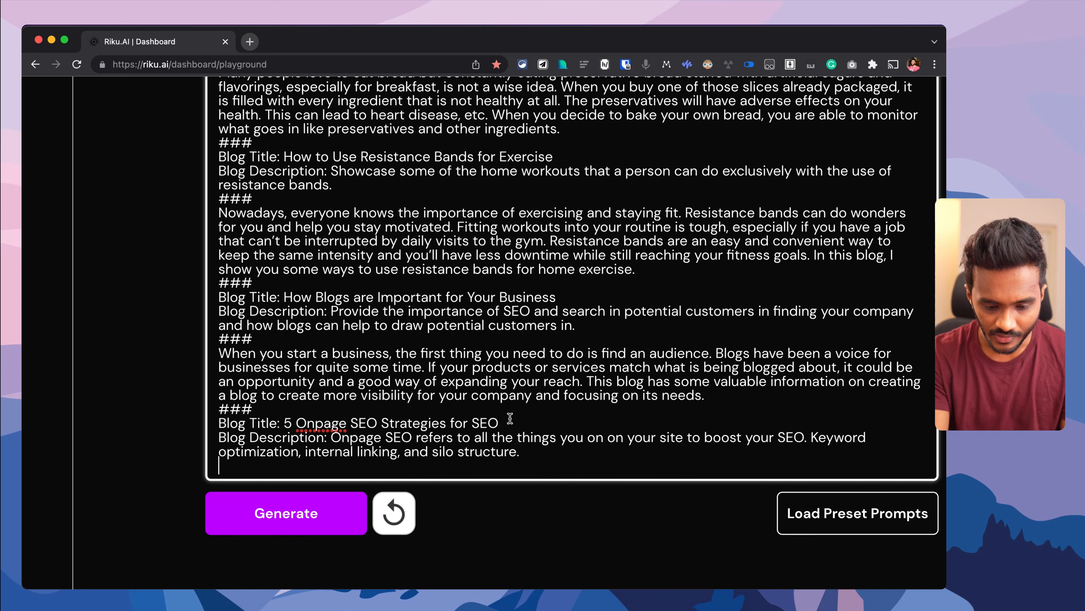
text(###)
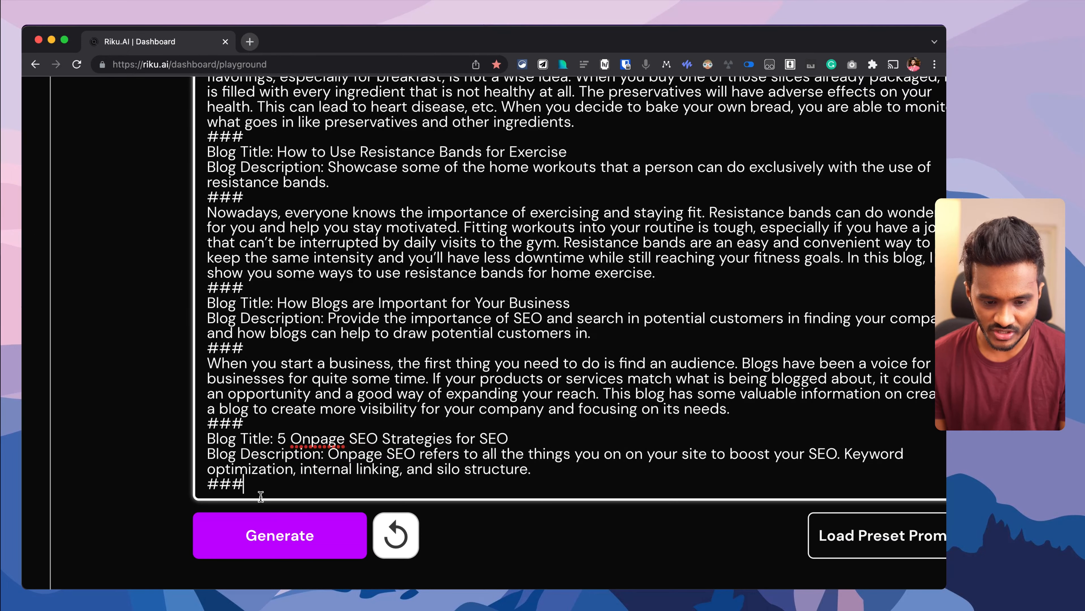
Generate a blog introduction for the "5 Onpage SEO Strategies for SEO" entry at the end of the prompt
scroll(303, 359, up, 5)
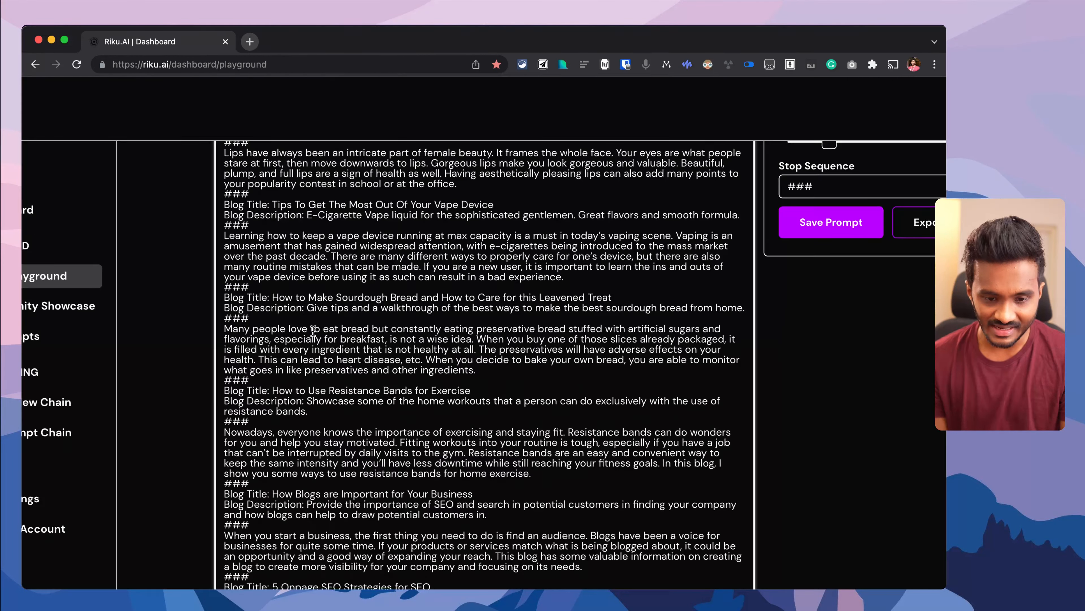
scroll(313, 331, up, 3)
scroll(300, 385, down, 10)
click(273, 507)
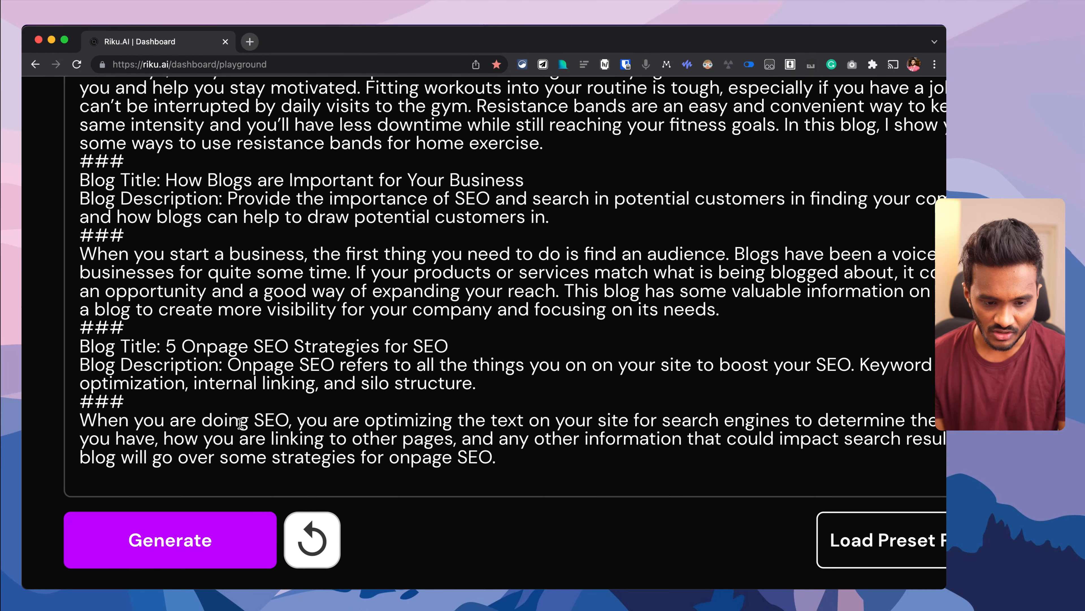
scroll(412, 442, down, 3)
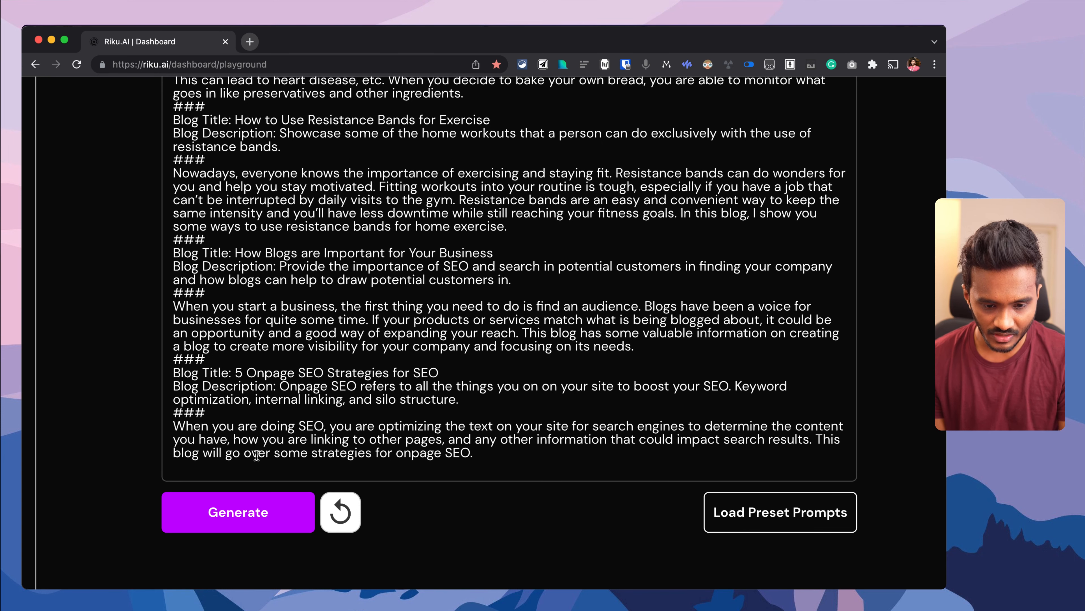
Check the preset's generation settings and generate a different introduction for the onpage SEO blog
scroll(383, 462, down, 5)
scroll(381, 461, up, 12)
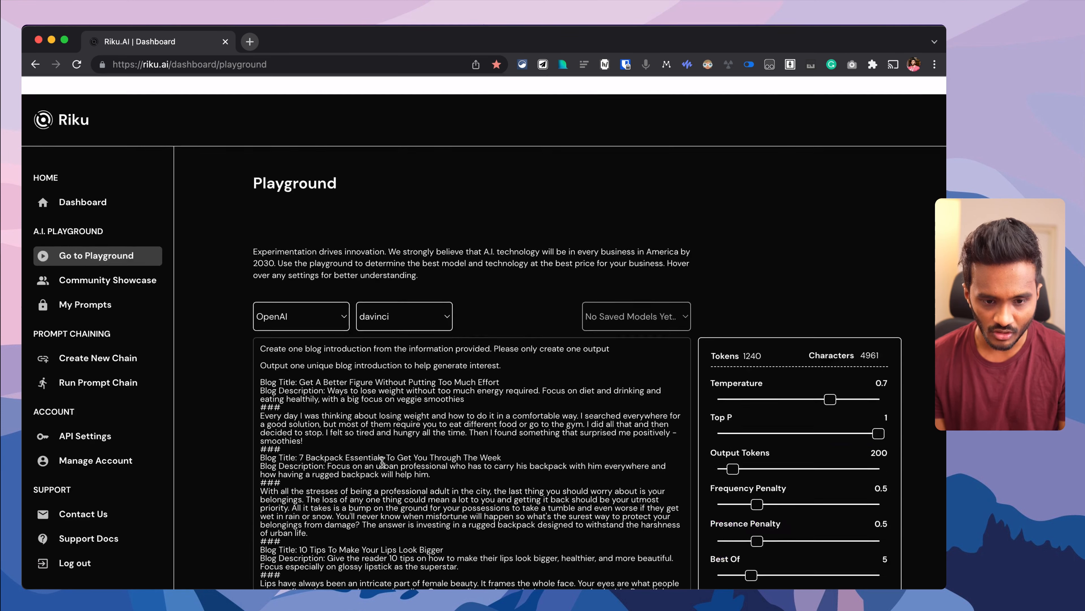
scroll(285, 332, down, 15)
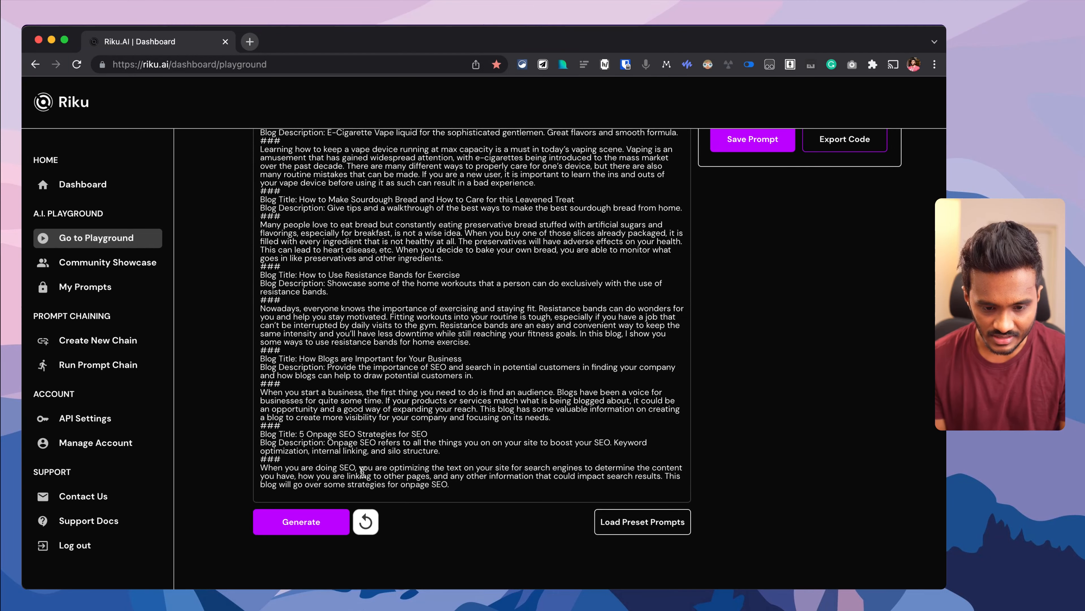
click(301, 521)
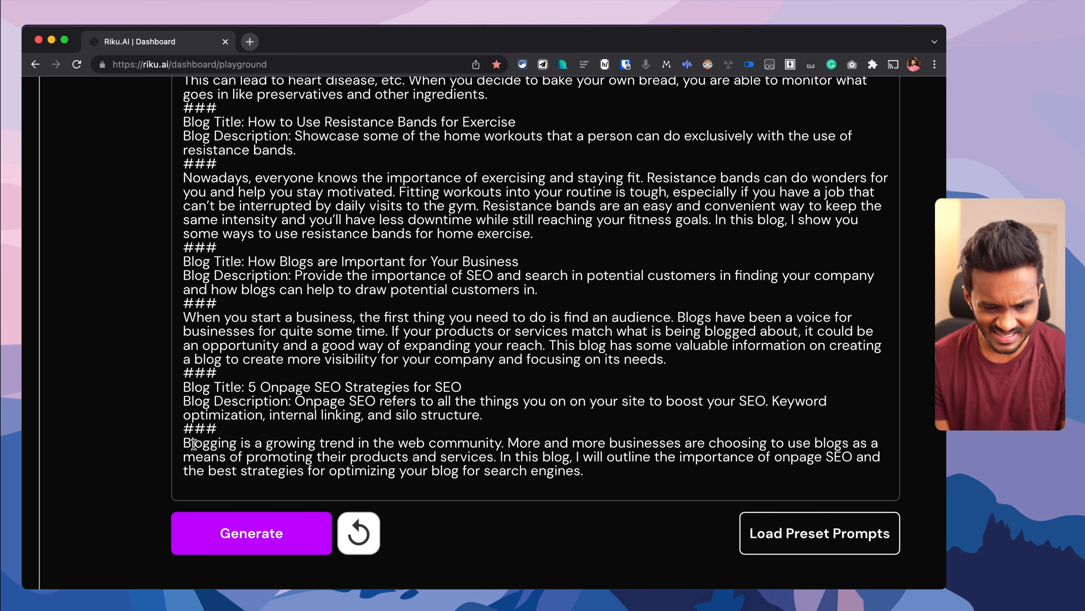
Highlight the opening sentences of the new onpage SEO introduction and compare it with the preset's examples and settings
drag(193, 444, 497, 459)
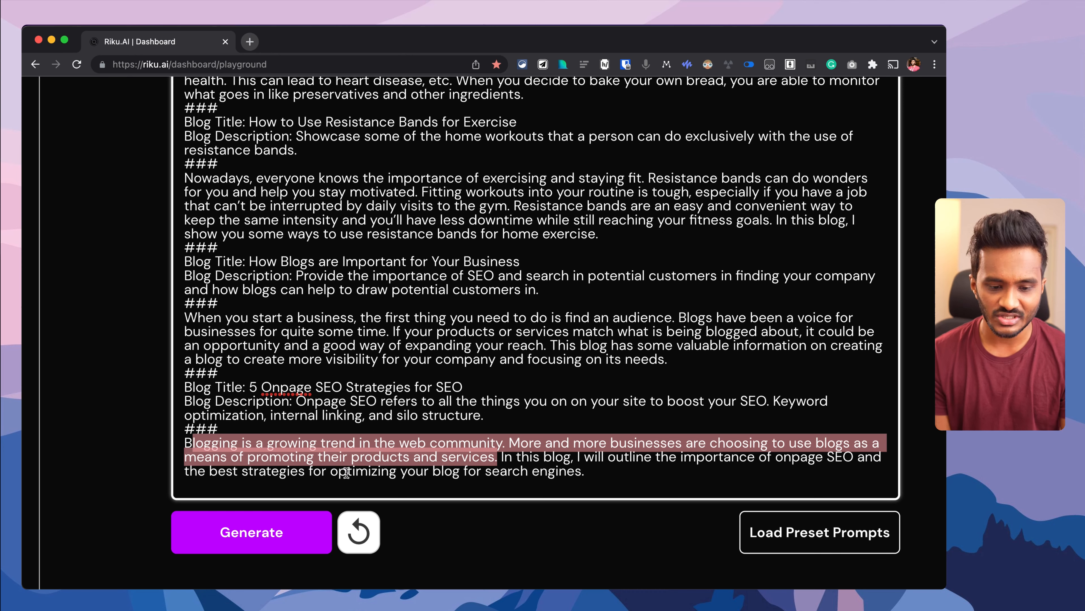
key(super+0)
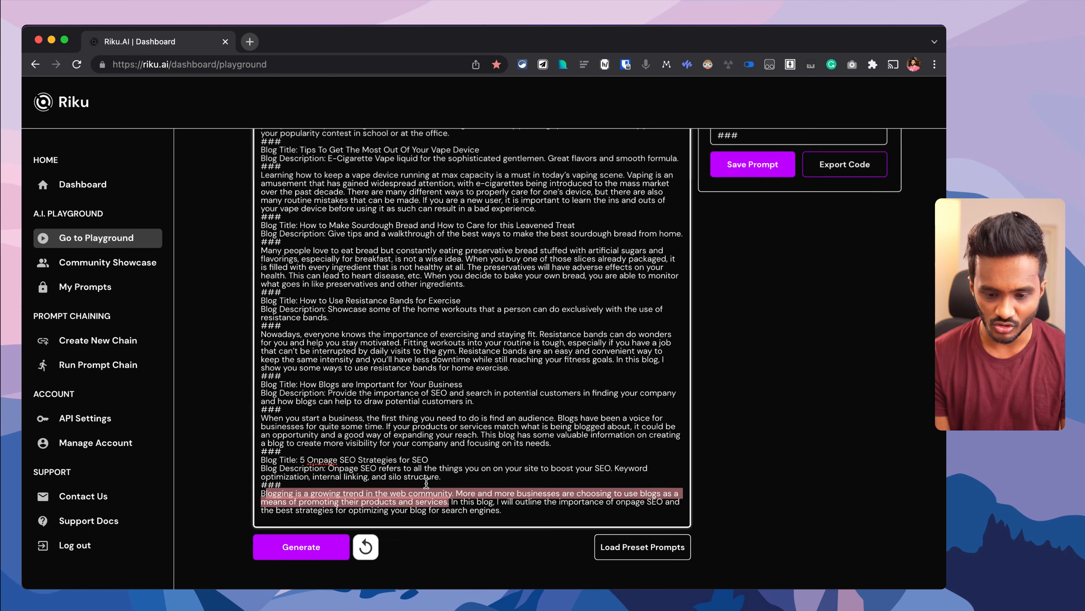
scroll(426, 482, up, 15)
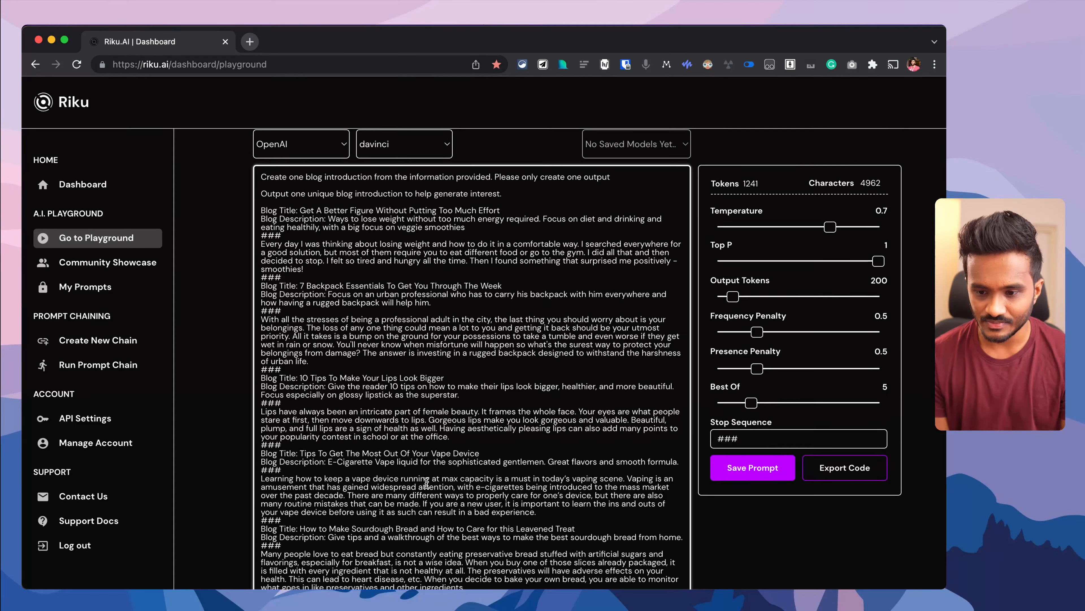
scroll(426, 483, down, 15)
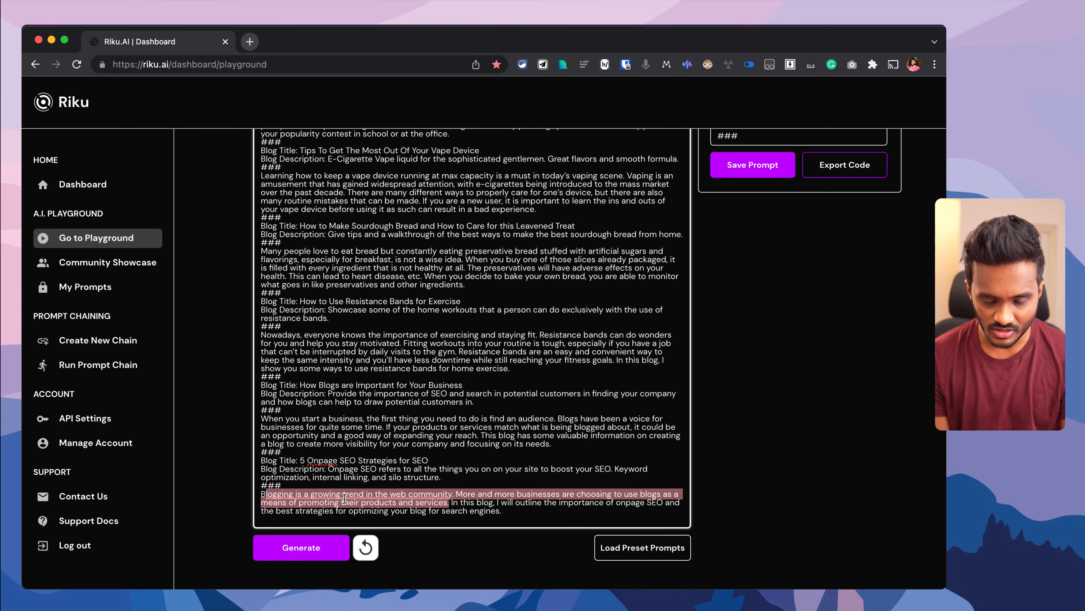
Review the preset's example blog introductions and highlight the one written for "Get A Better Figure Without Putting Too Much Effort"
scroll(345, 498, up, 15)
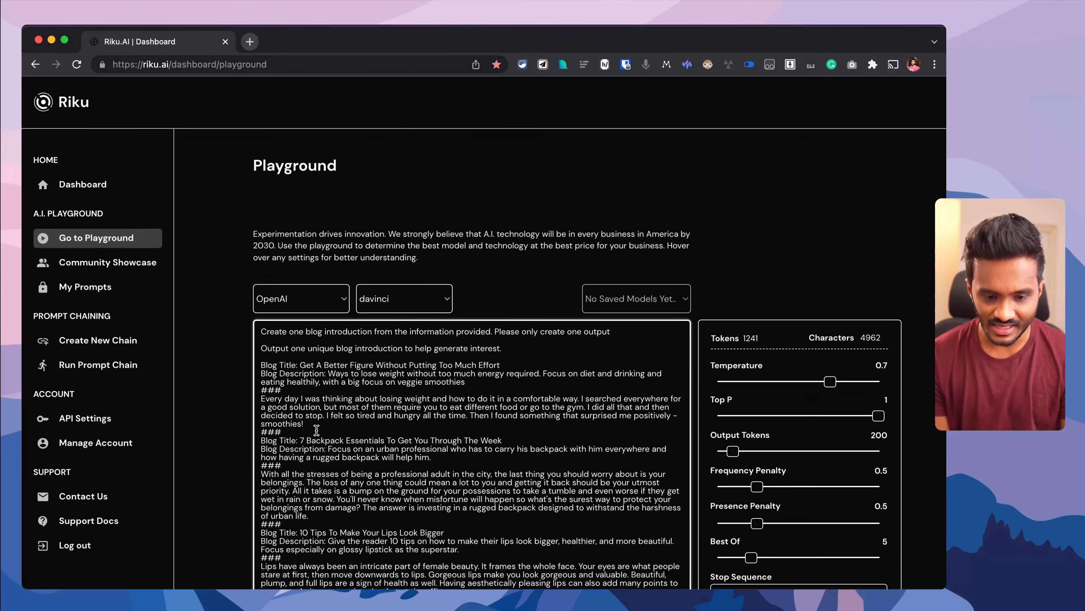
key(super+equal)
key(super+equal)
key(super+equal)
key(super+equal)
key(super+minus)
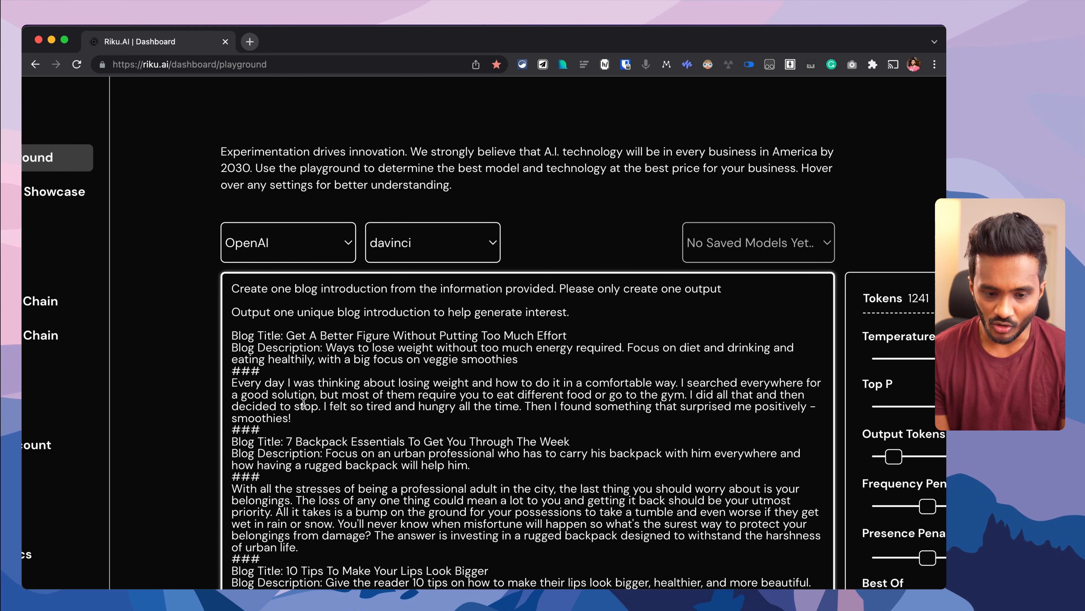
scroll(296, 402, down, 5)
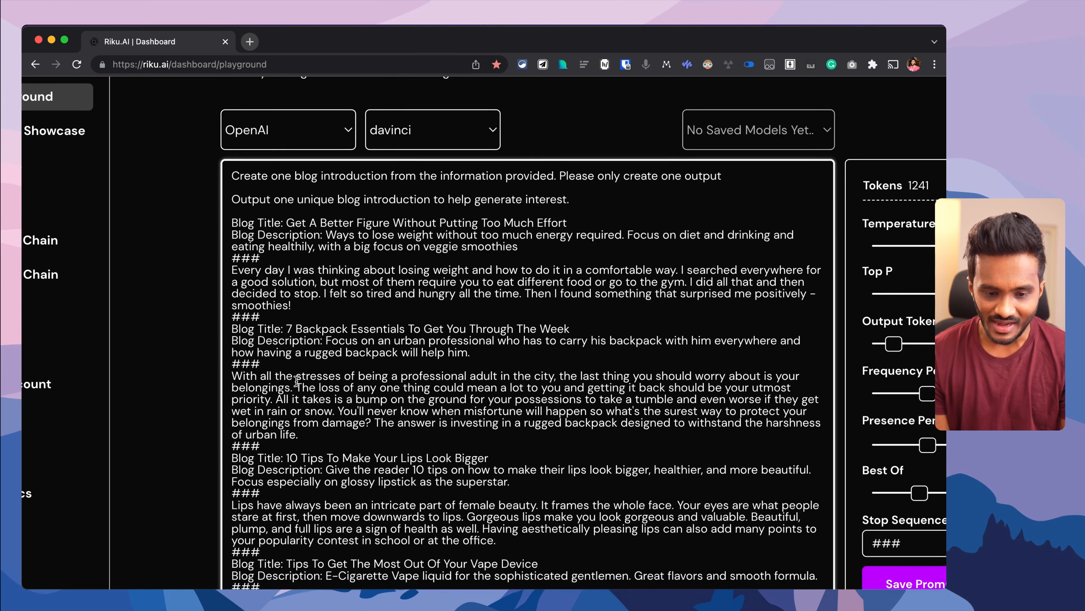
drag(231, 271, 302, 306)
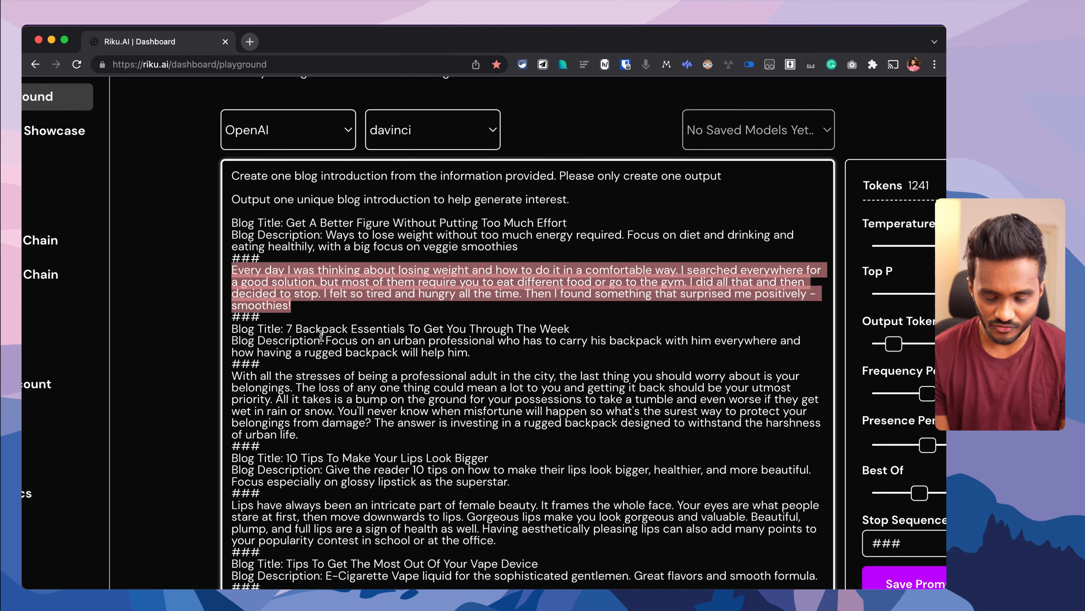
scroll(380, 453, down, 15)
scroll(387, 474, down, 5)
Search the Community Showcase for "blog" prompts and look through the matching prompt cards
click(101, 271)
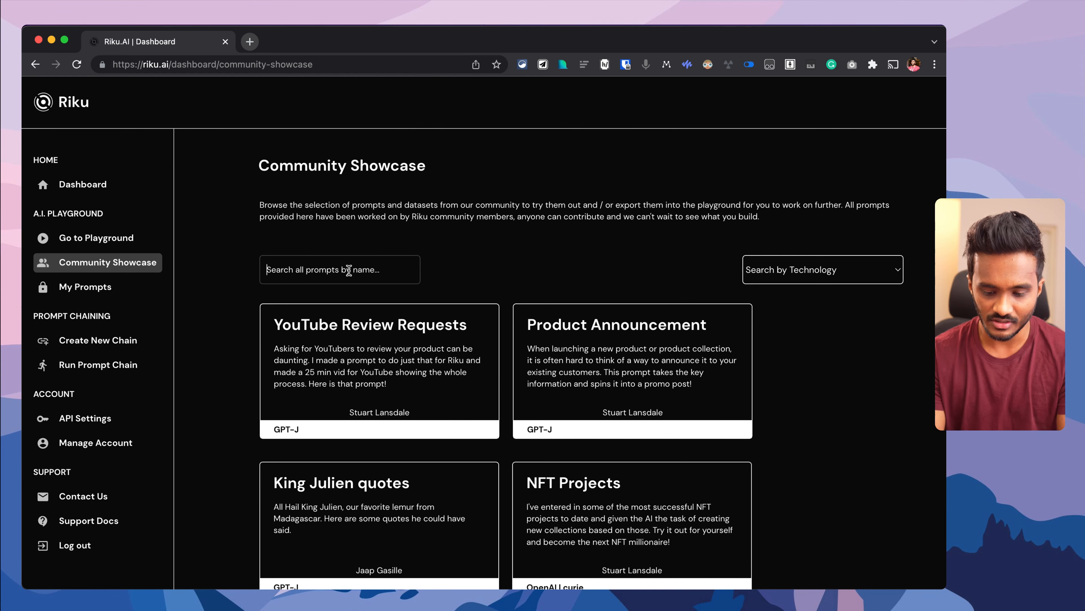
text(blog)
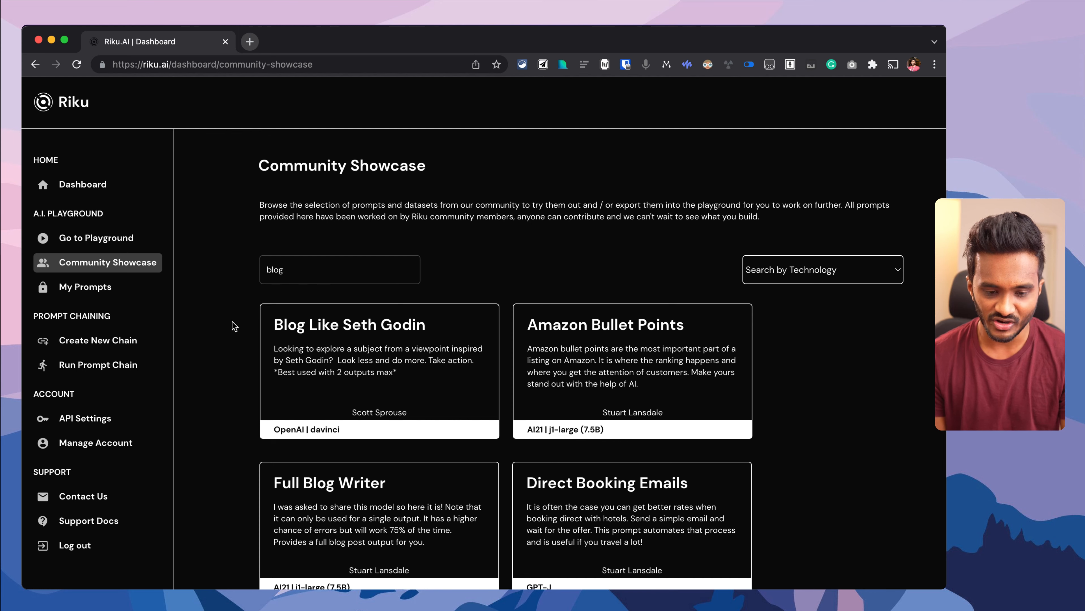
scroll(483, 420, down, 4)
scroll(483, 420, down, 6)
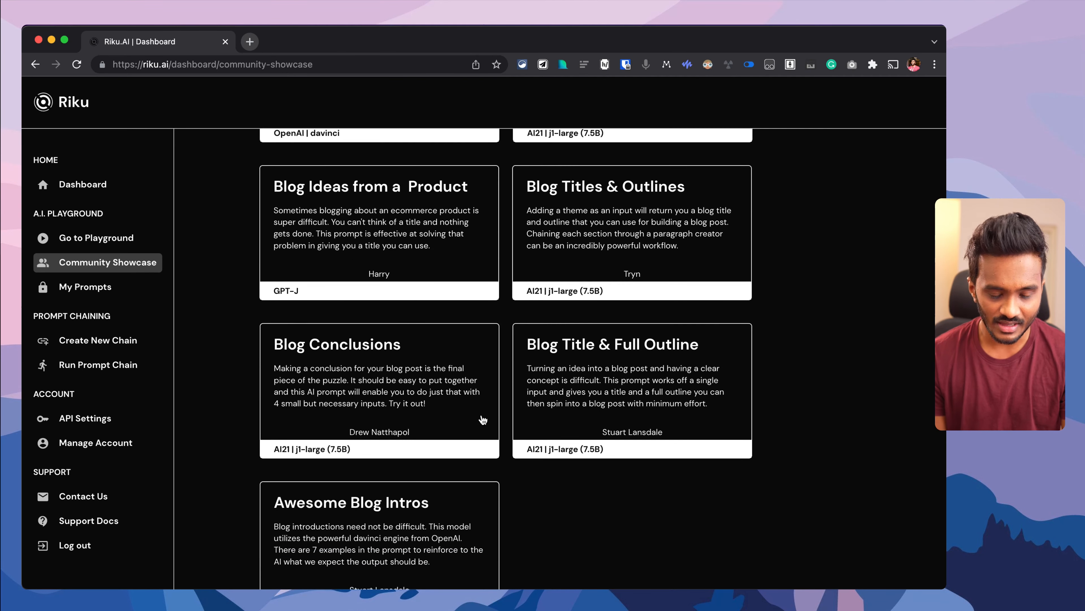
scroll(483, 420, up, 10)
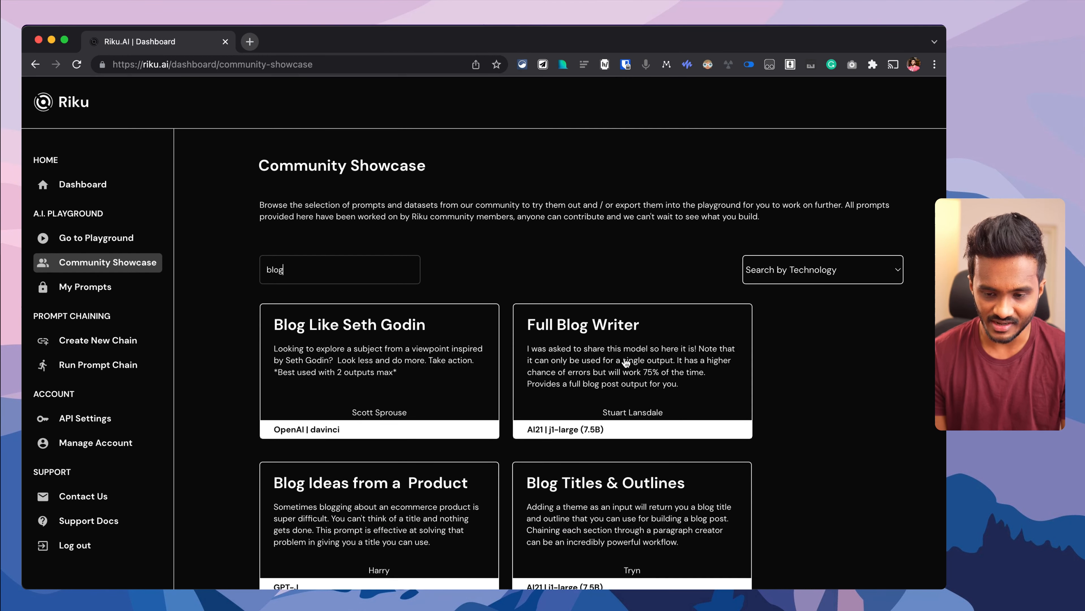
Try filtering the showcase prompts by OpenAI technology and clear that filter again
click(789, 274)
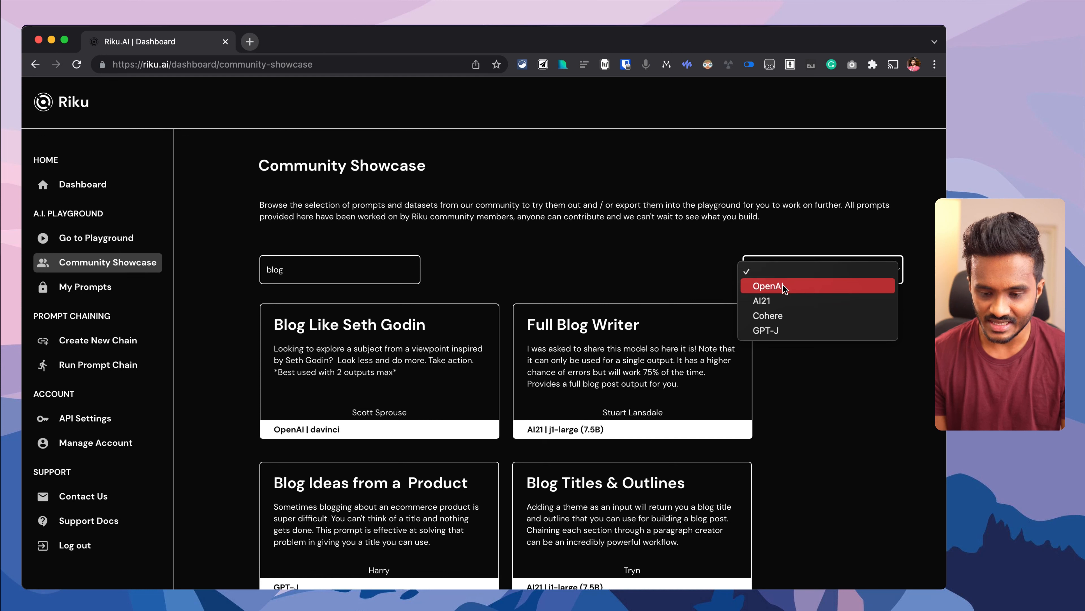
click(783, 284)
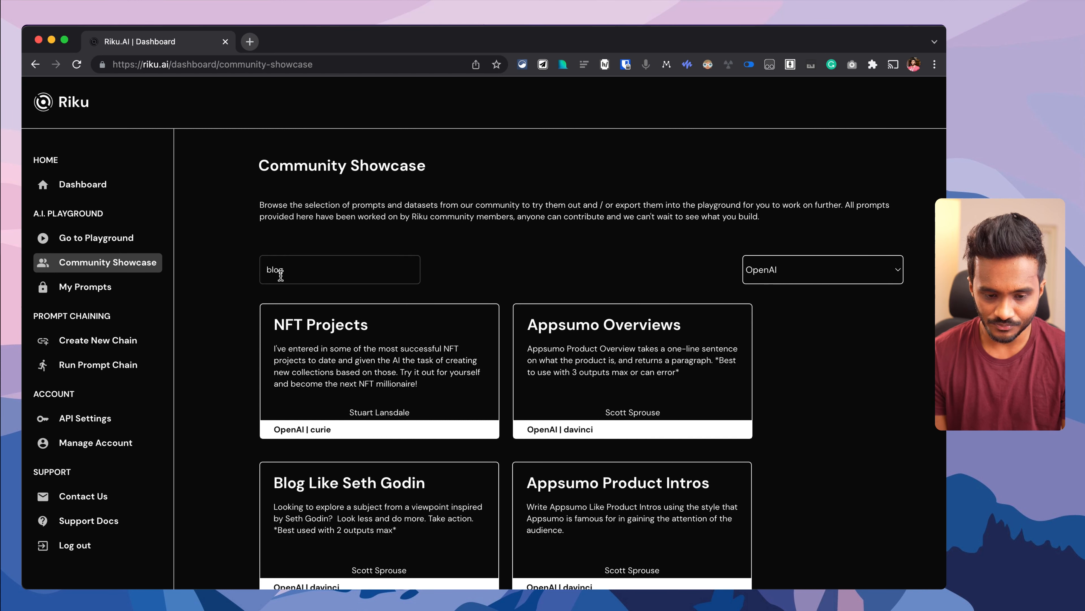
drag(264, 269, 307, 268)
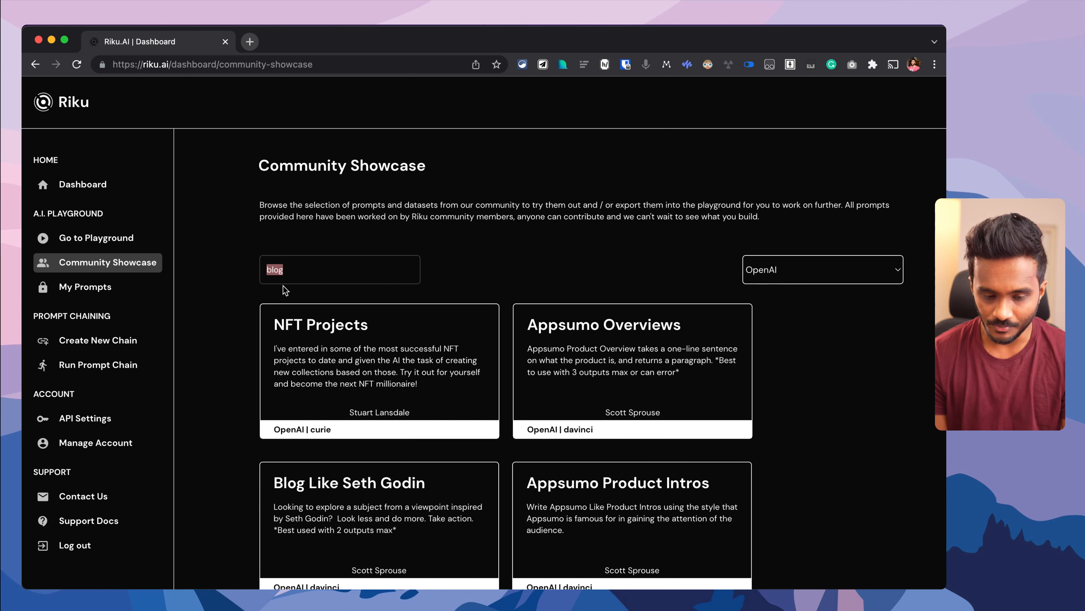
click(791, 269)
click(790, 253)
scroll(540, 376, down, 10)
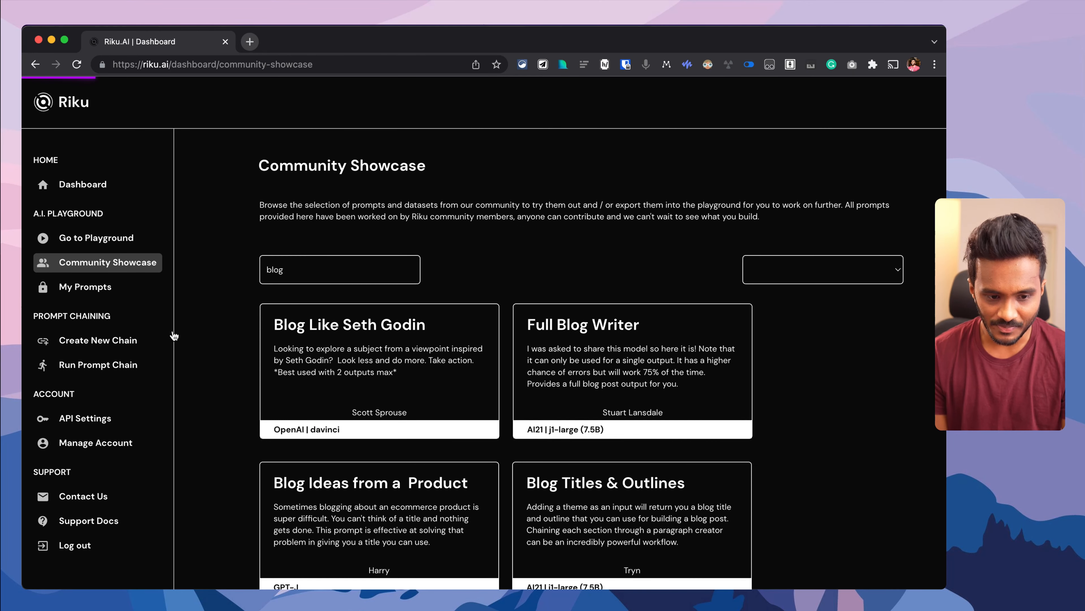
Run the Blog Like Seth Godin prompt with the subject "Don't multitask for productivity" and one output
click(303, 361)
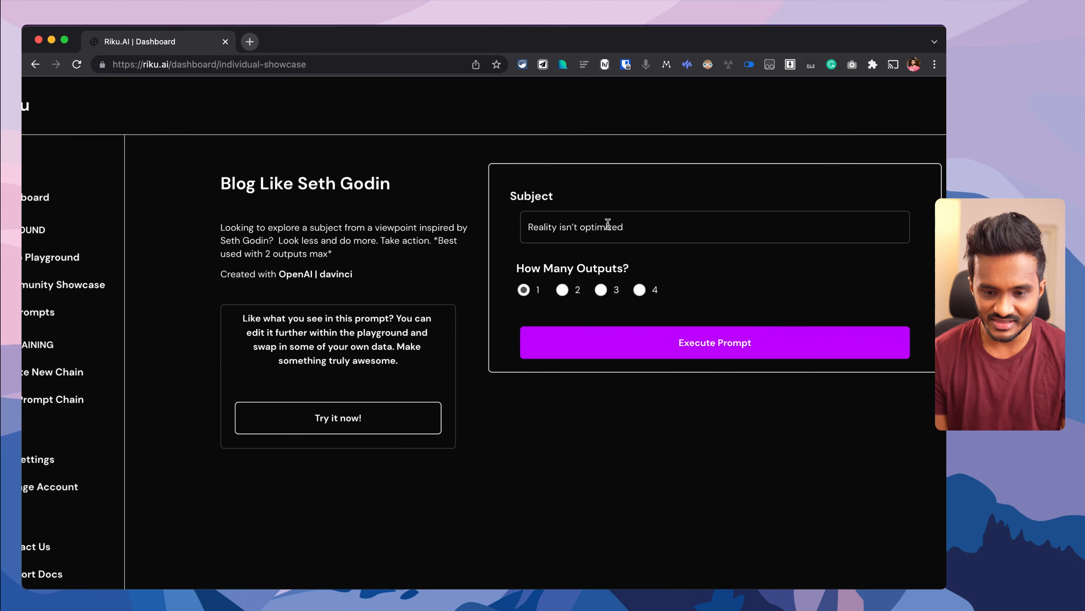
text(Don't m)
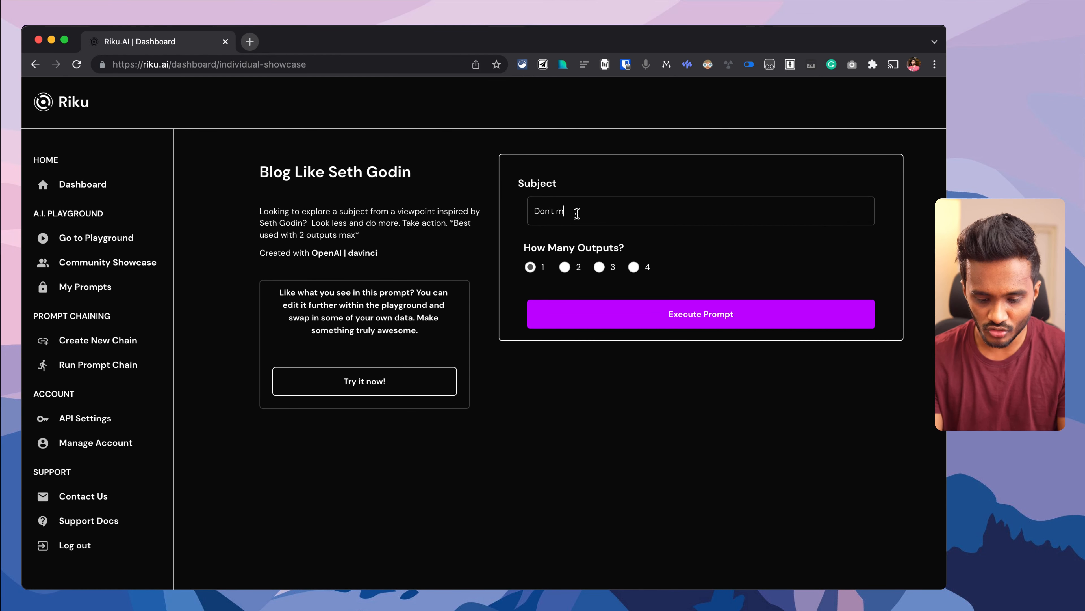
text(ultitask for p)
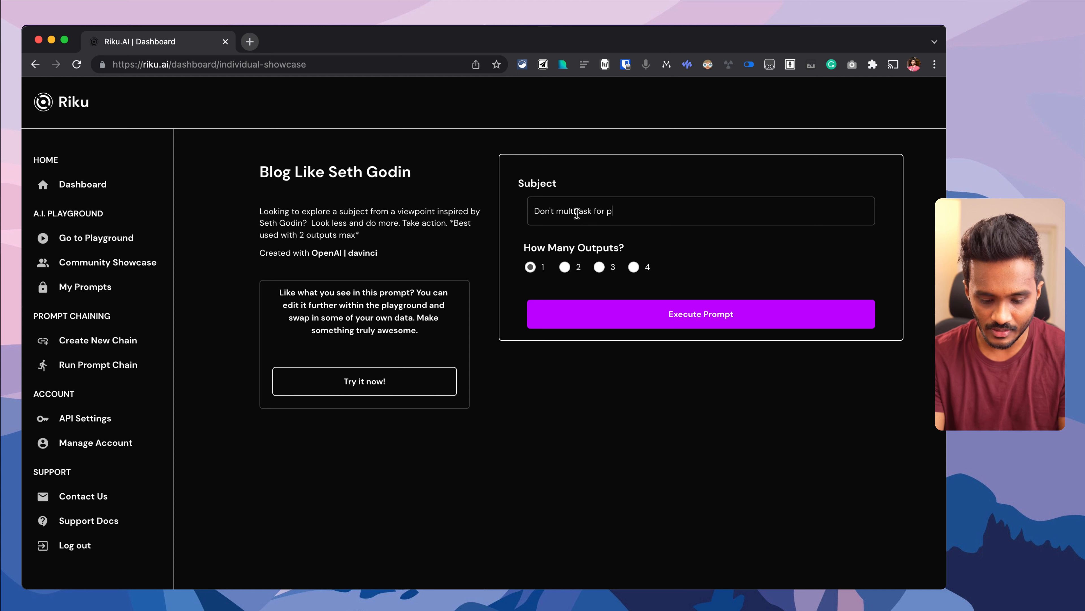
text(roductivity)
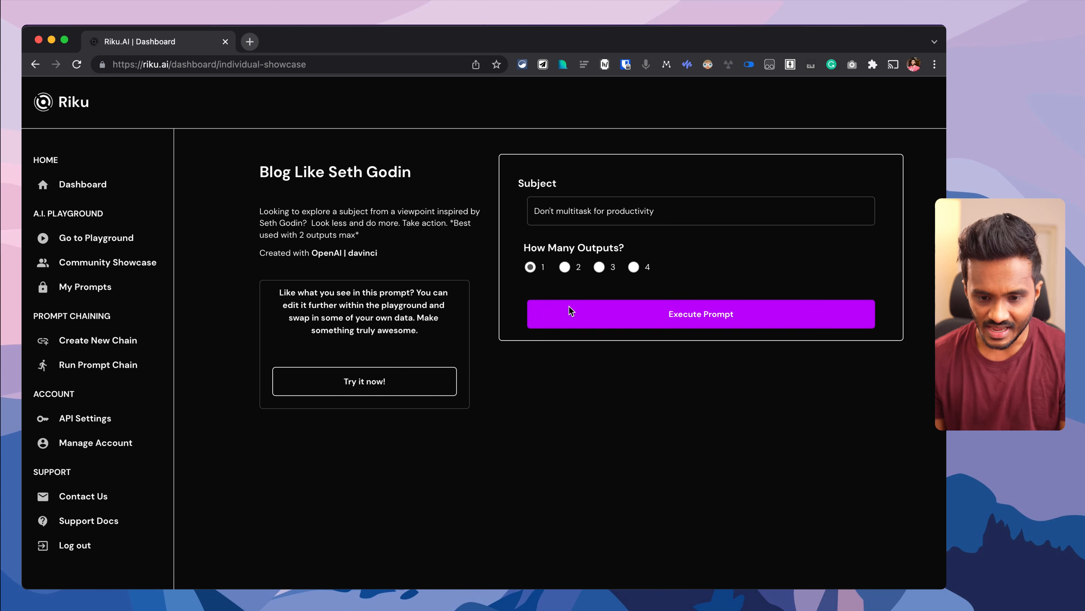
click(587, 322)
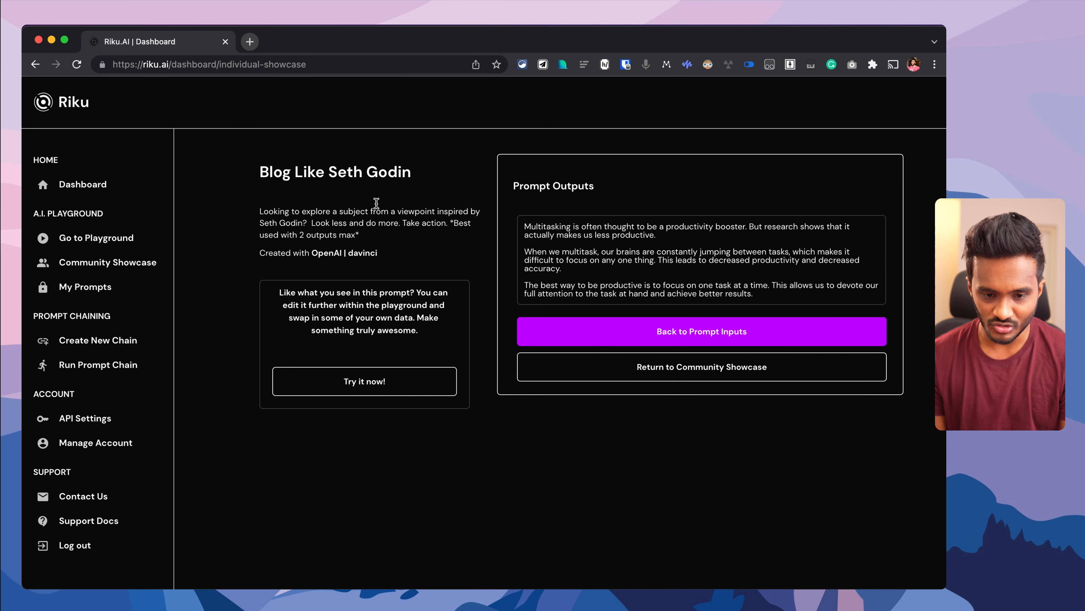
Read the generated multitasking post up close and highlight its full text
scroll(606, 270, down, 1)
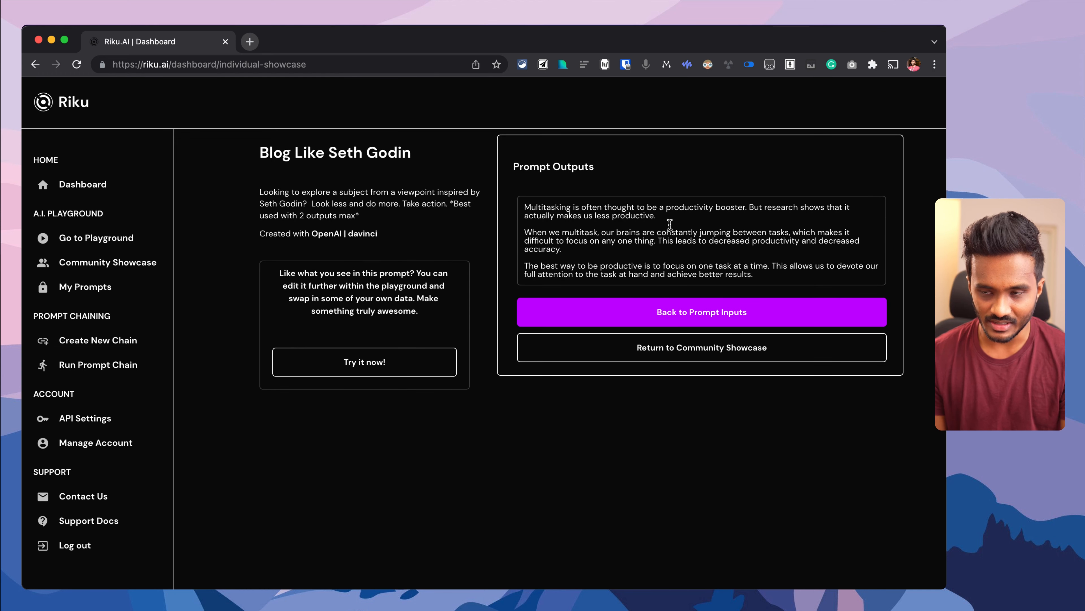
scroll(699, 204, up, 5)
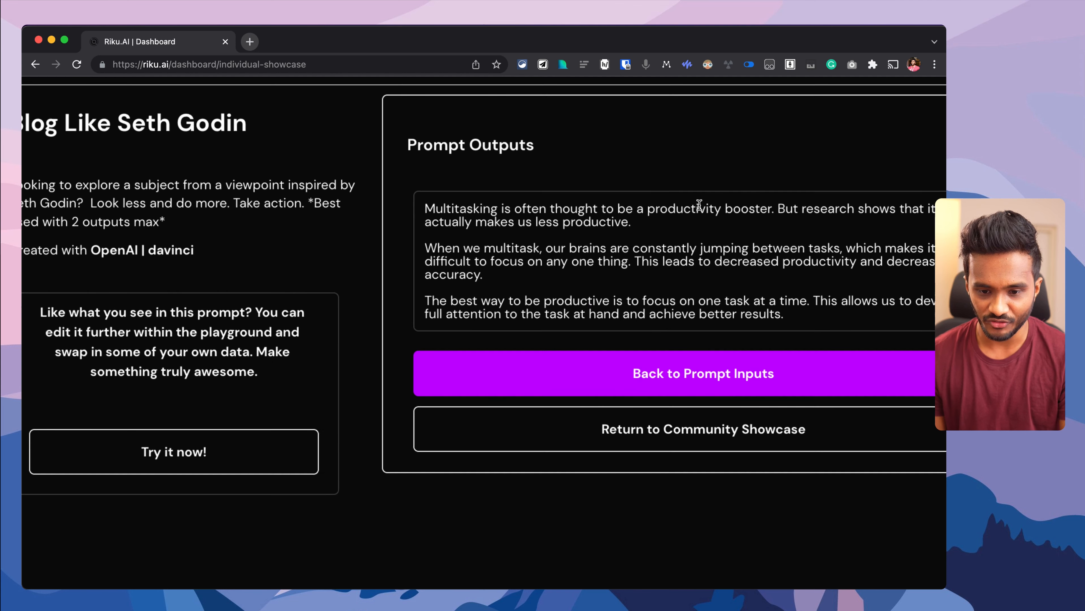
scroll(699, 205, right, 3)
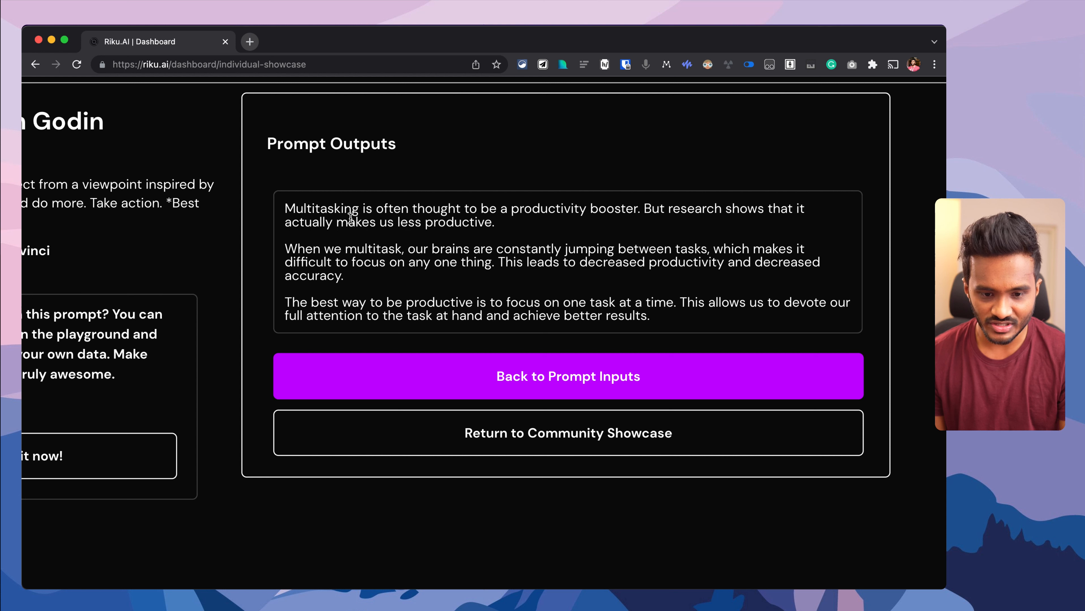
double_click(434, 209)
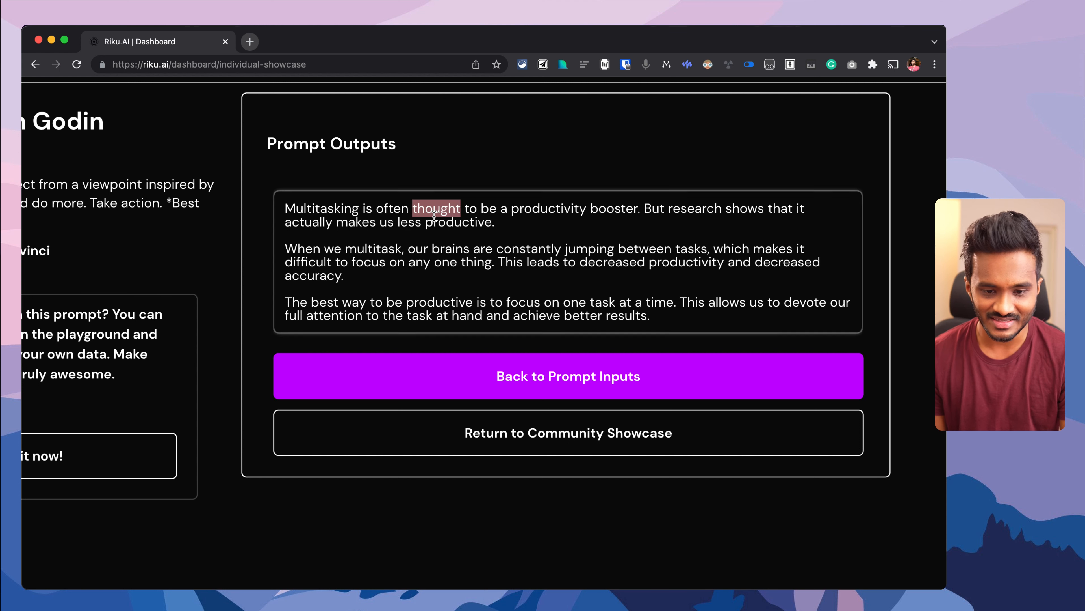
click(406, 214)
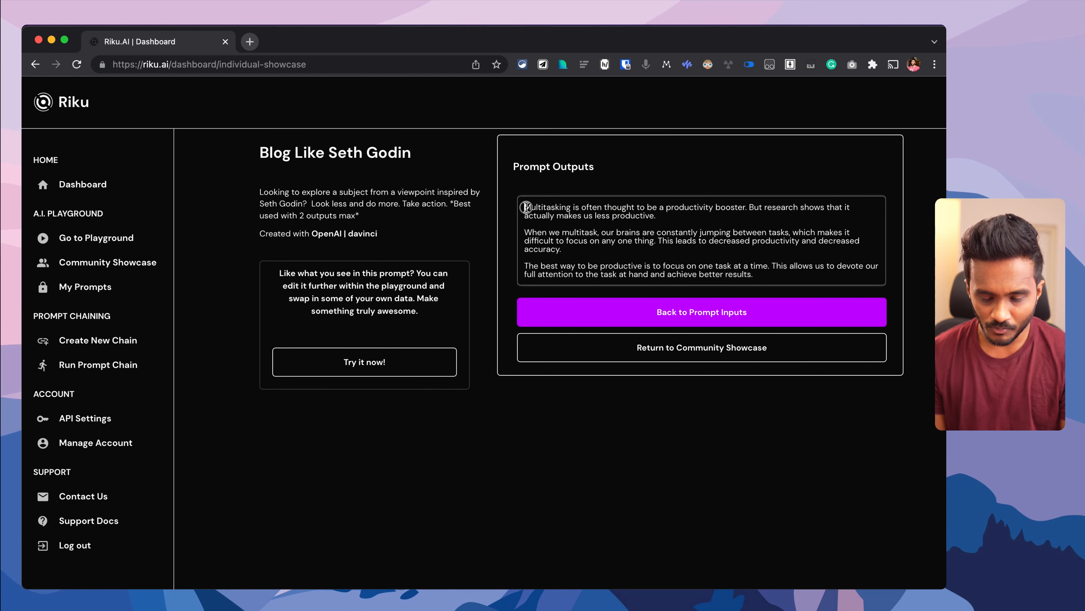
drag(524, 206, 775, 282)
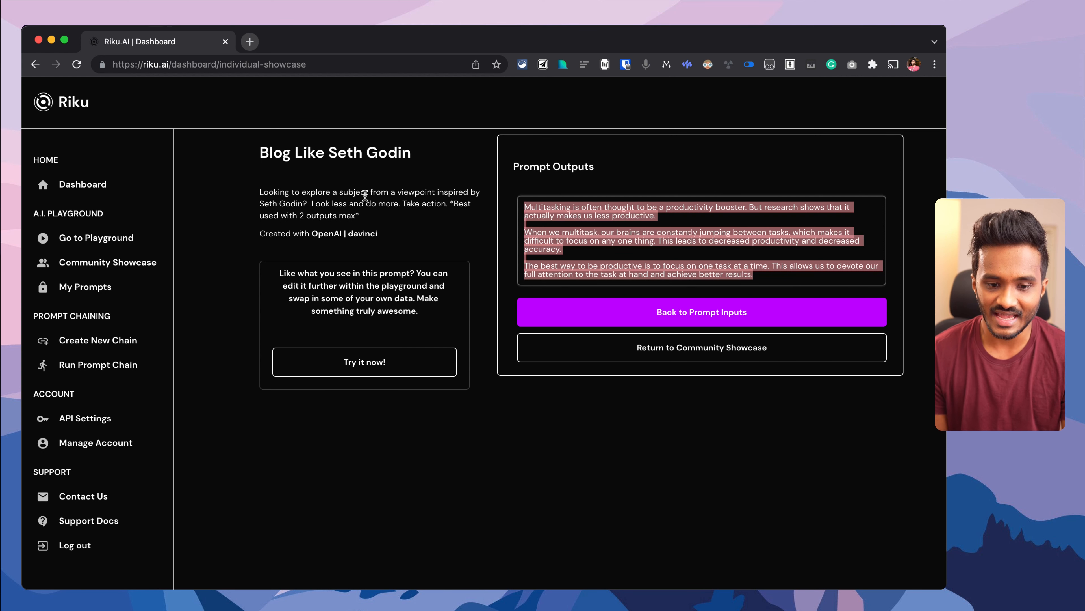
Load the Blog Like Seth Godin prompt into the Playground and highlight its "Limitless" and "The thing about a gold rush" example posts
click(373, 365)
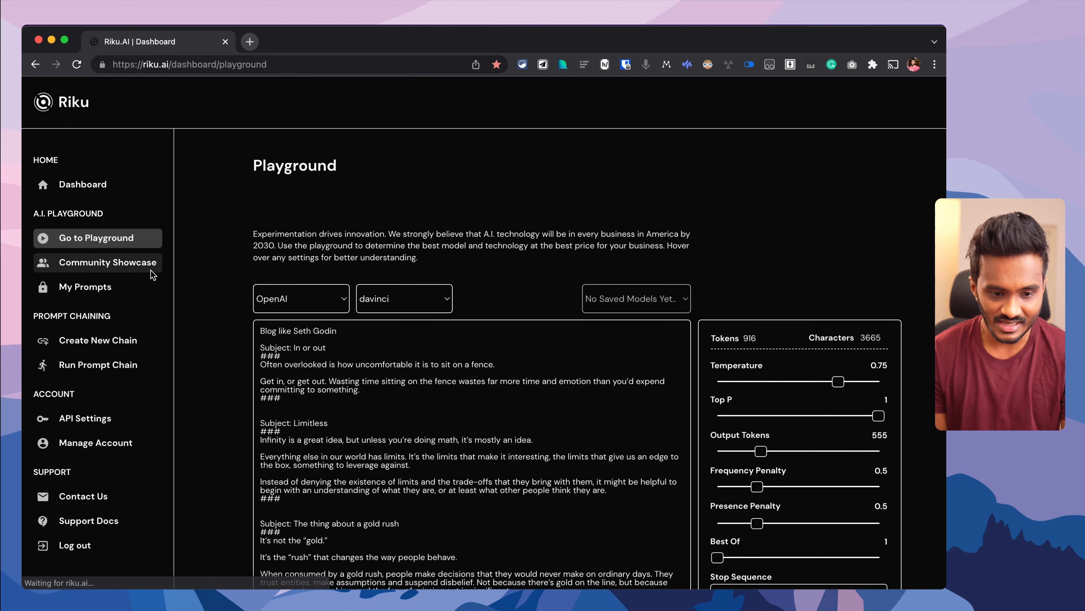
scroll(415, 471, up, 5)
drag(141, 201, 177, 275)
drag(140, 350, 710, 408)
scroll(711, 407, down, 4)
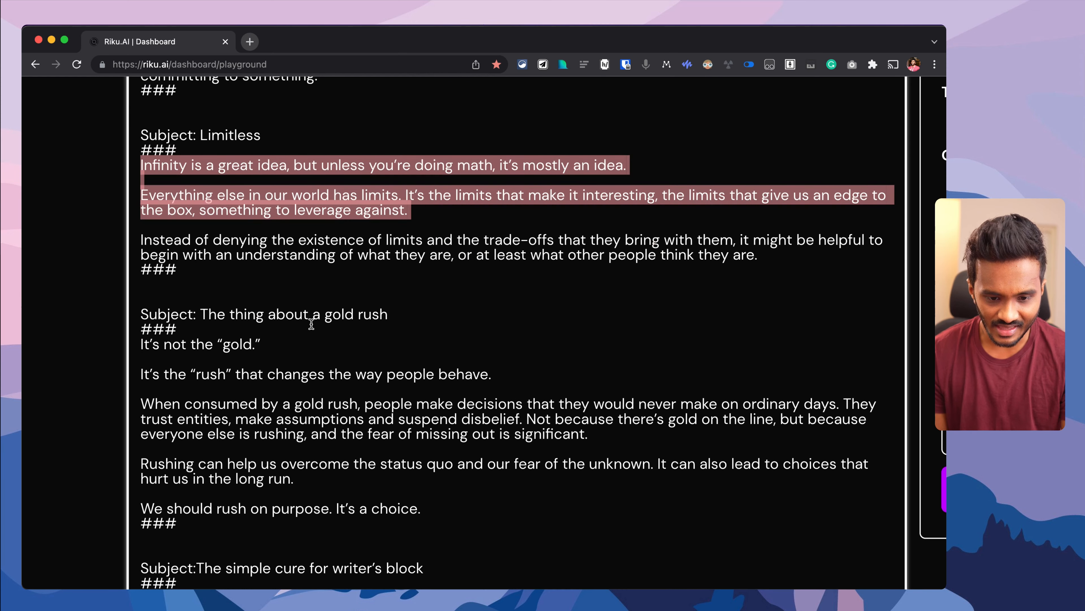
drag(141, 343, 442, 509)
key(super+0)
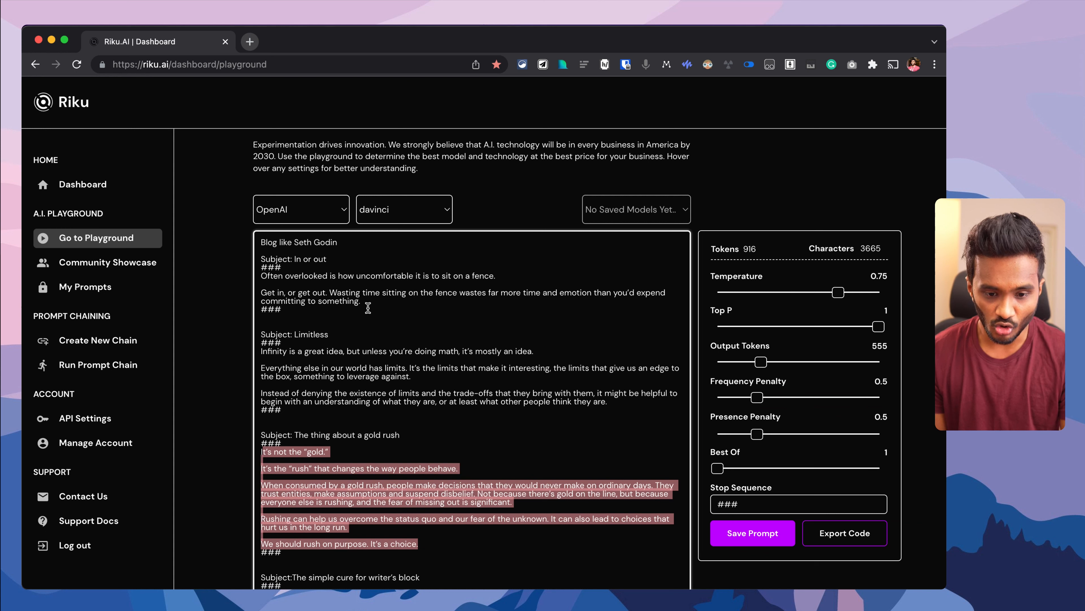
Highlight the "In or out" example post and the ### stop sequence to compare the prompt's structure with its settings
drag(367, 302, 251, 279)
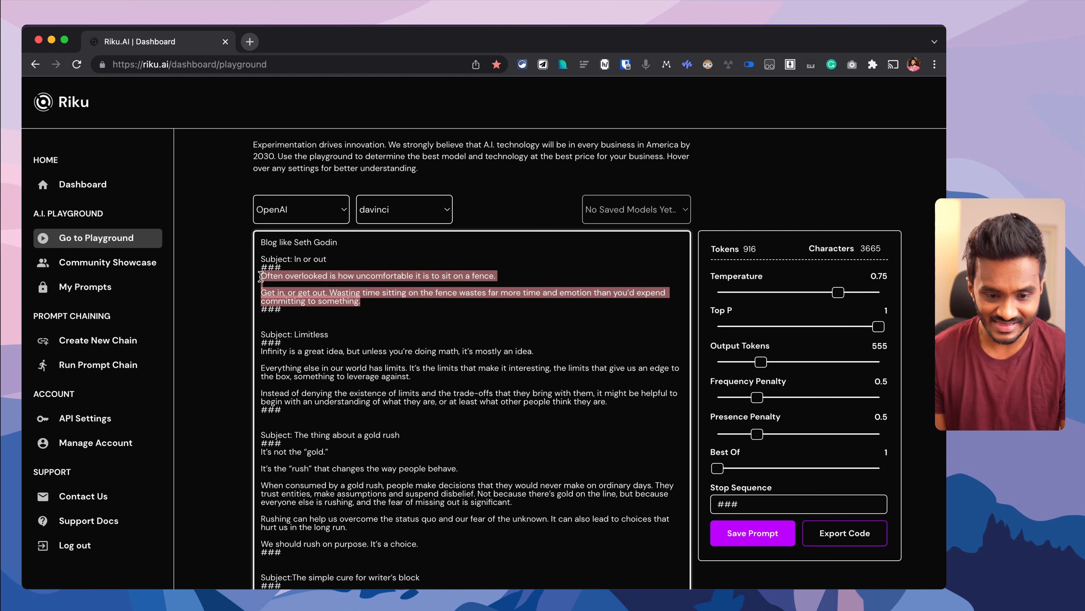
click(317, 350)
scroll(302, 268, up, 5)
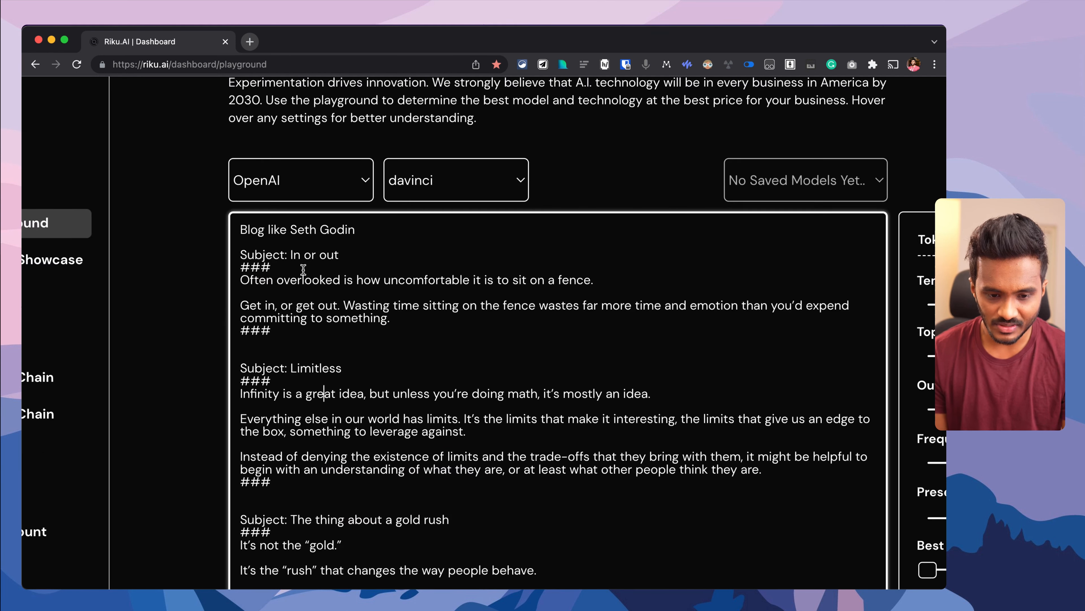
scroll(302, 268, down, 5)
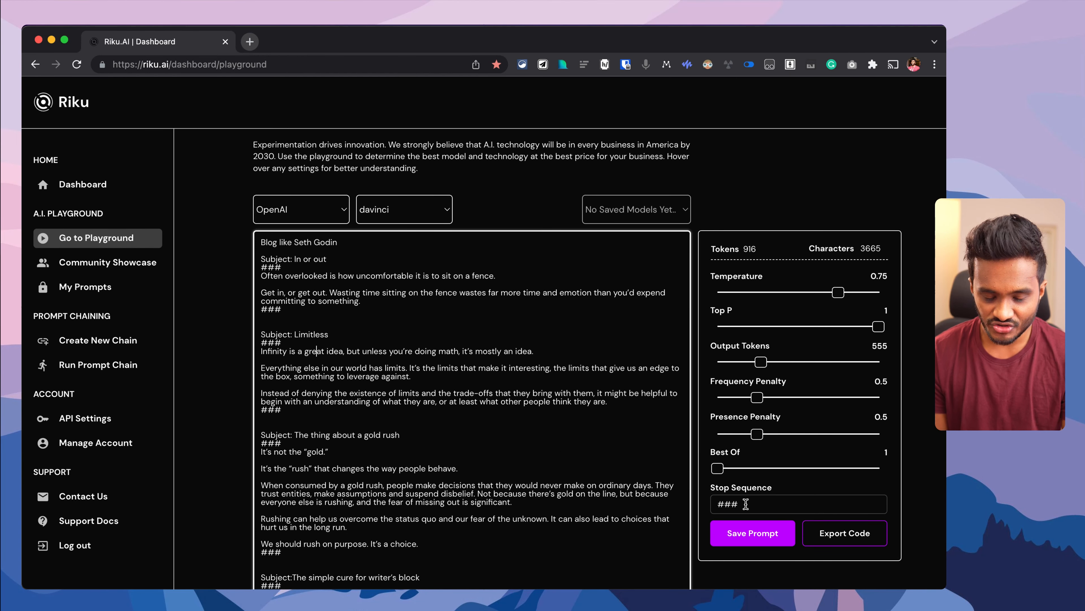
drag(745, 503, 710, 502)
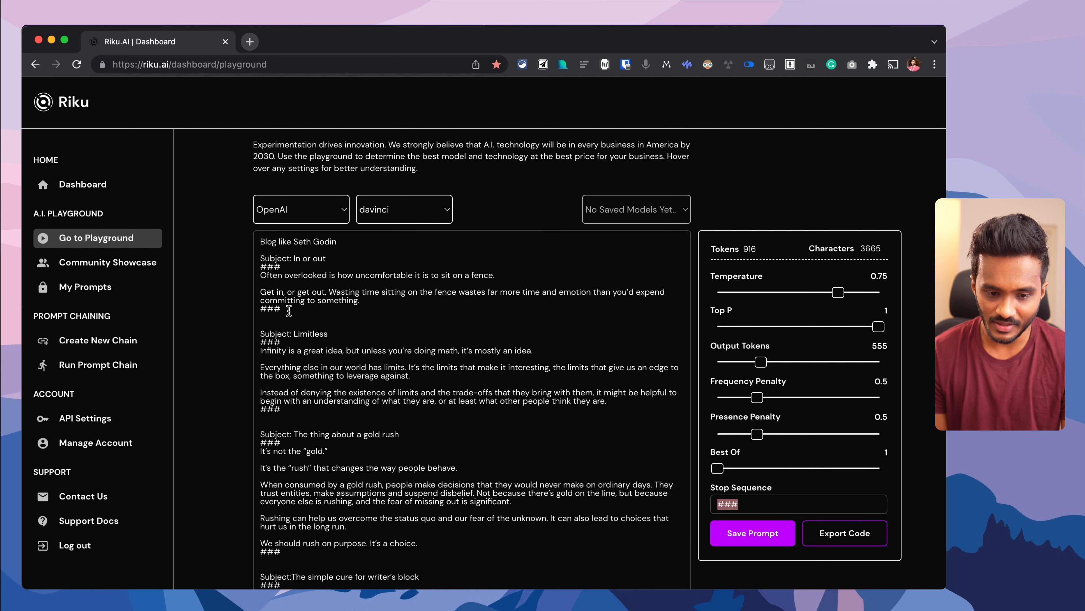
Look over the full Blog Like Seth Godin prompt and its settings in the Playground, and view its exported curl code
scroll(289, 310, up, 3)
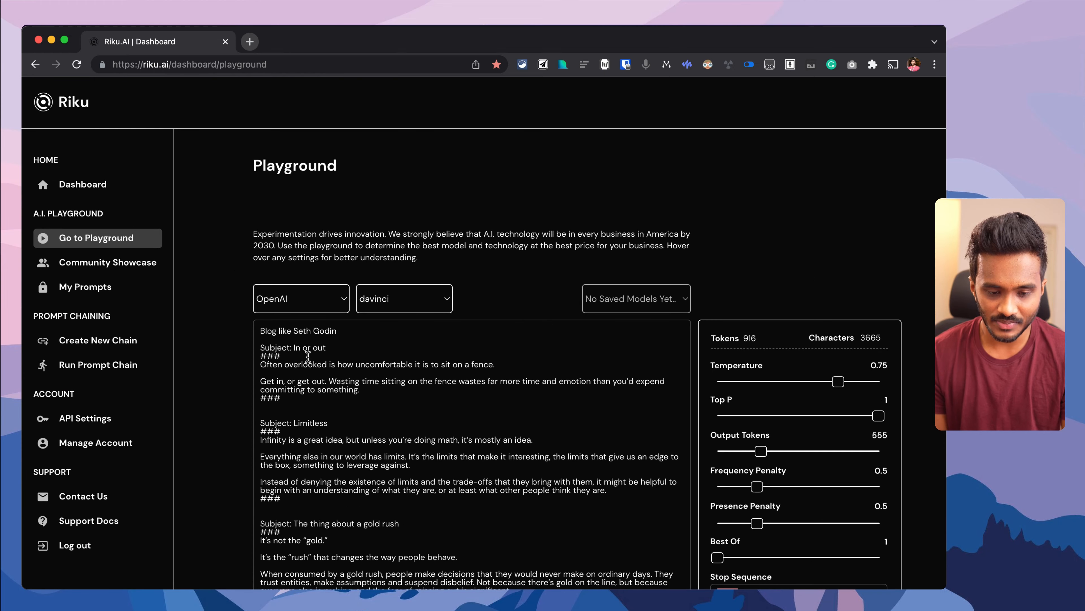
scroll(336, 426, down, 2)
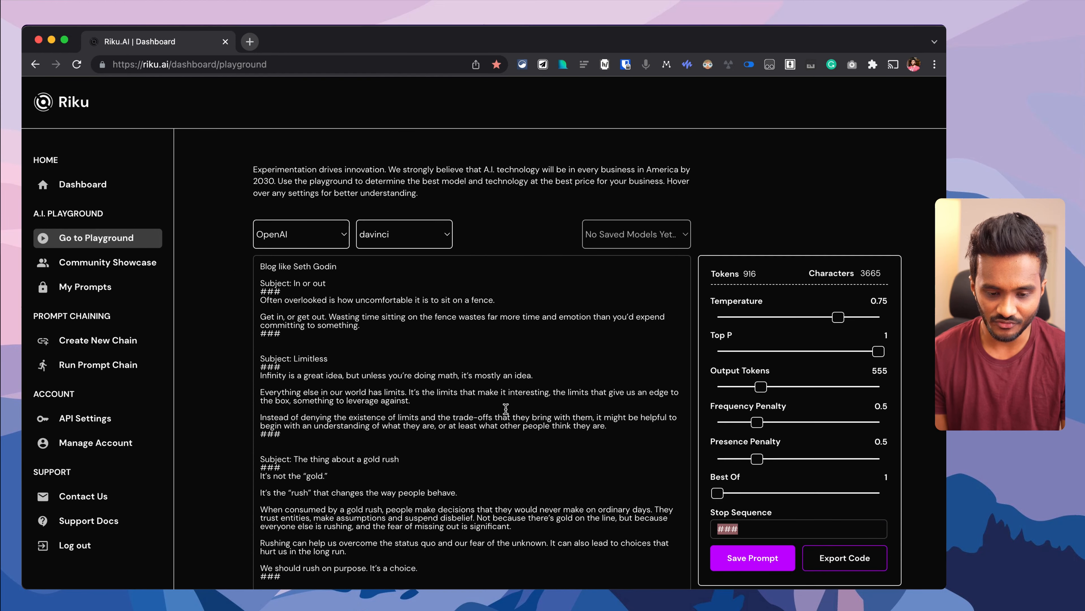
scroll(505, 409, down, 10)
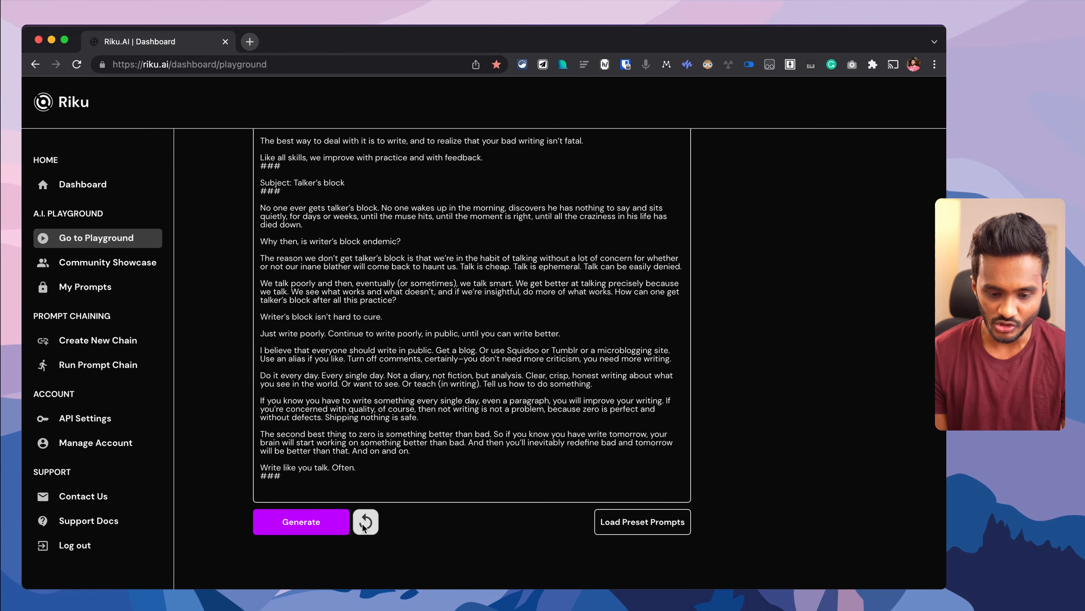
scroll(366, 519, up, 10)
scroll(637, 467, down, 5)
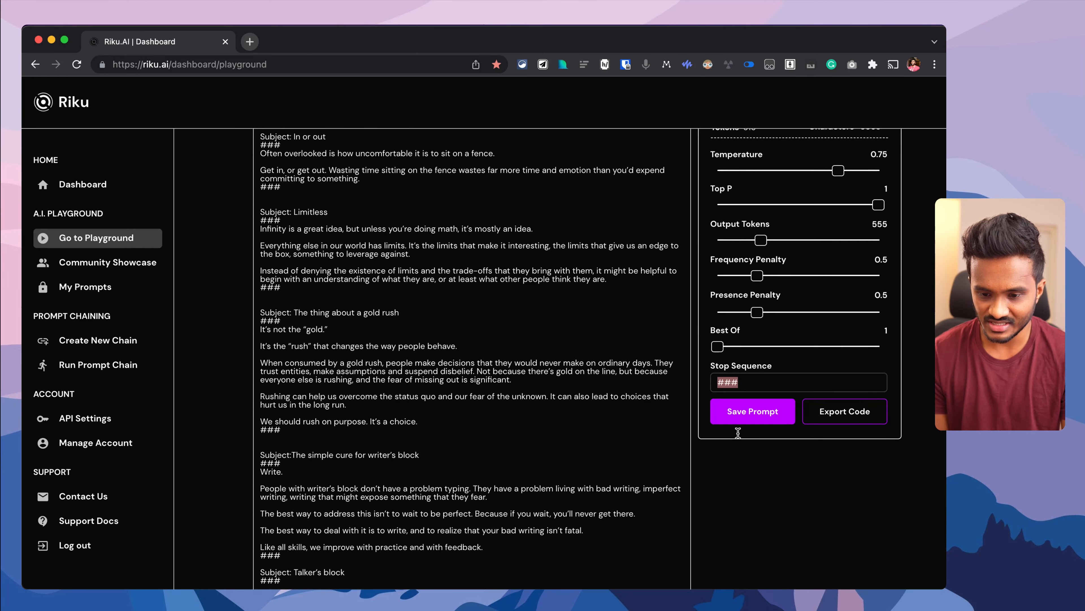
click(754, 418)
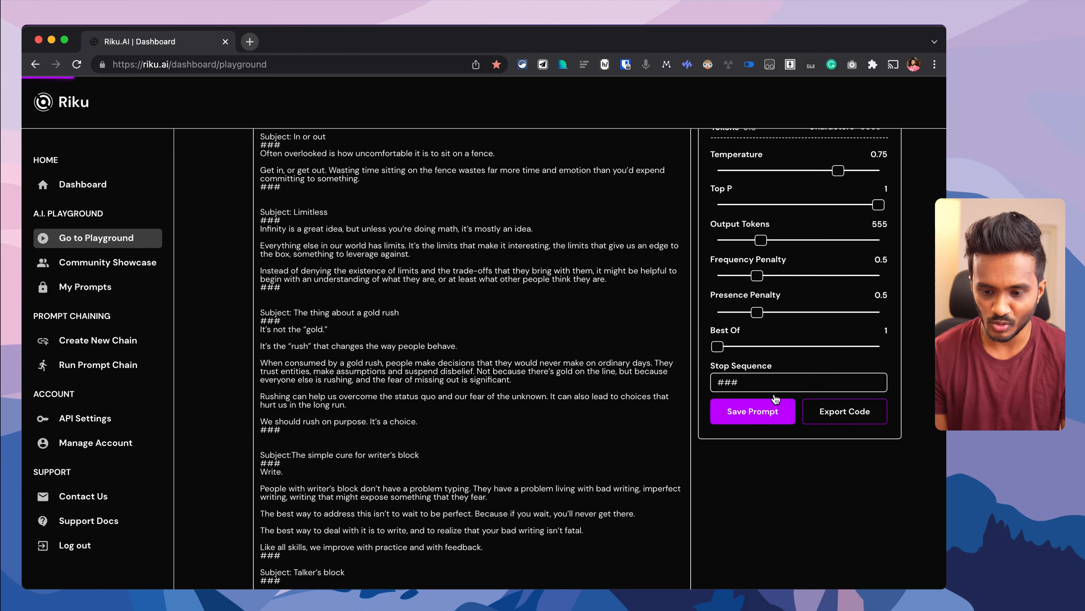
scroll(440, 259, down, 10)
scroll(440, 259, up, 10)
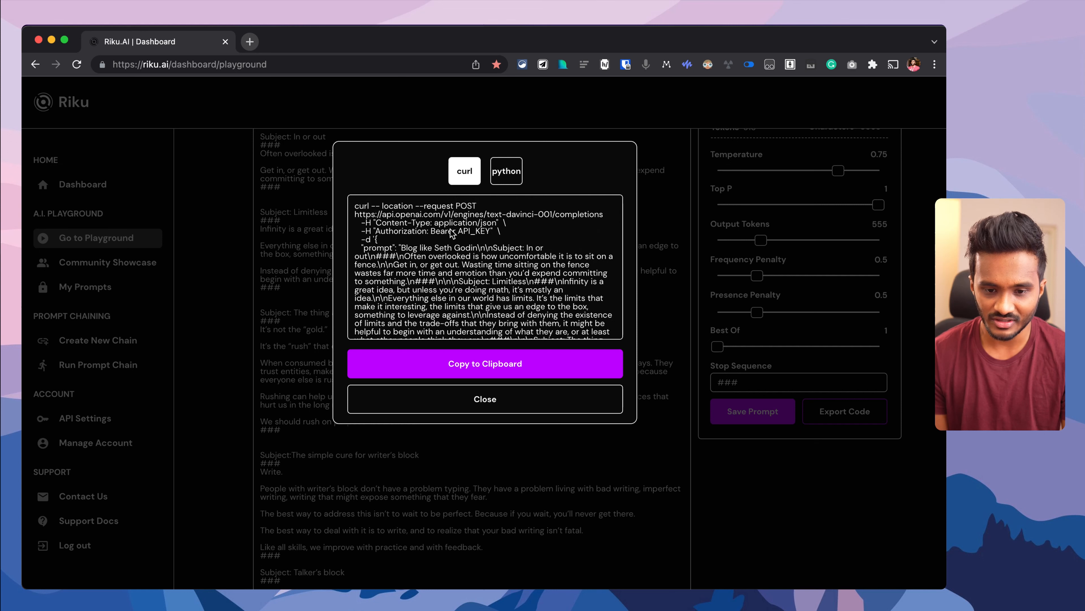
click(485, 398)
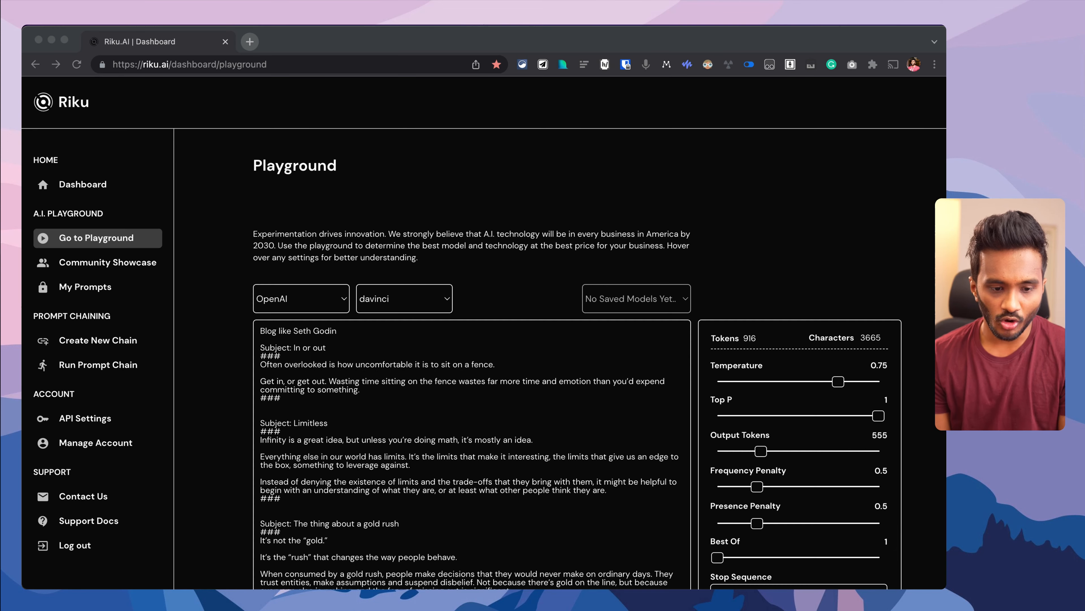
Save the Blog Like Seth Godin prompt from the Playground as a new prompt
scroll(236, 335, down, 6)
click(753, 372)
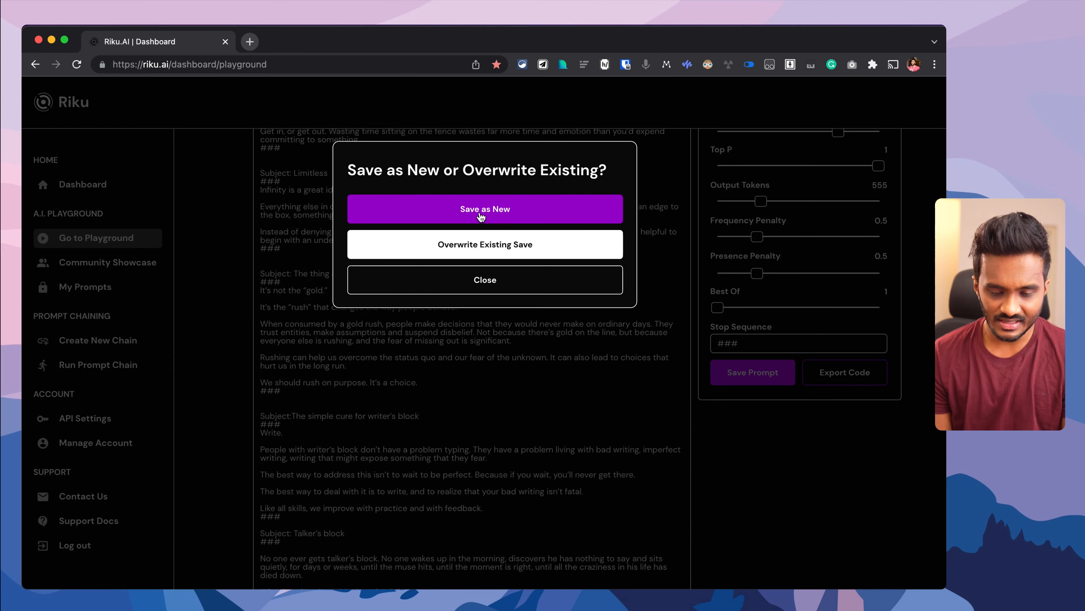
click(472, 215)
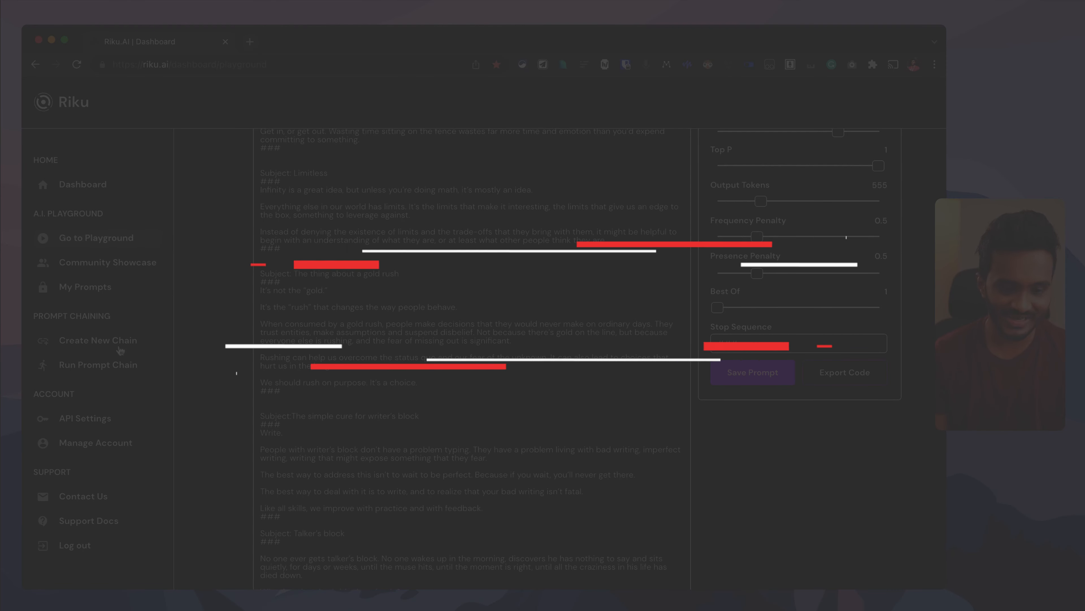
Open the prompt chain creation page, read the static and sequential chaining descriptions, and highlight "single input"
click(120, 342)
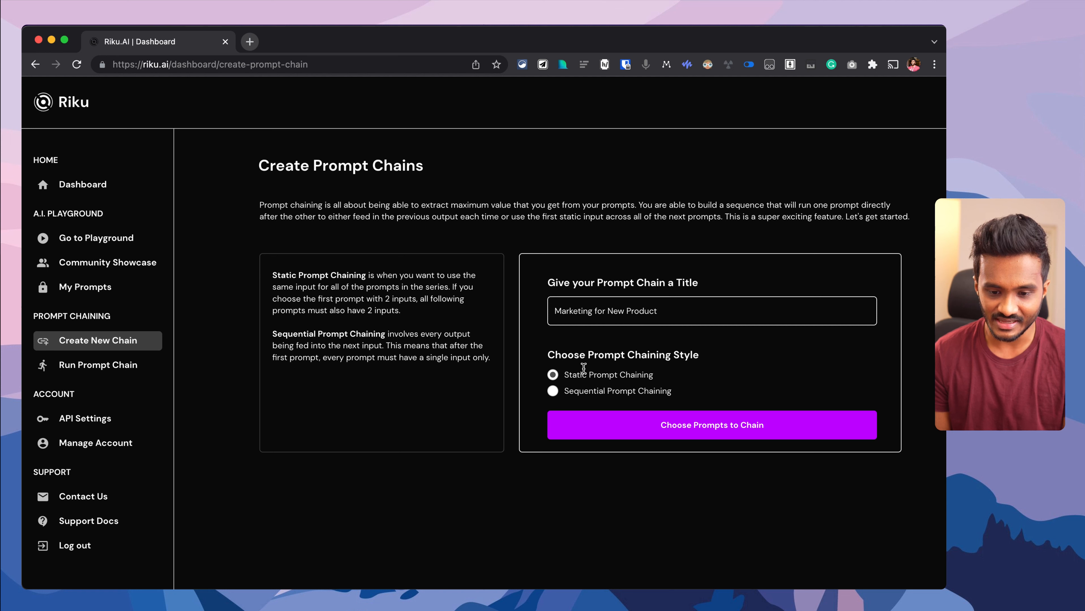
scroll(360, 235, up, 5)
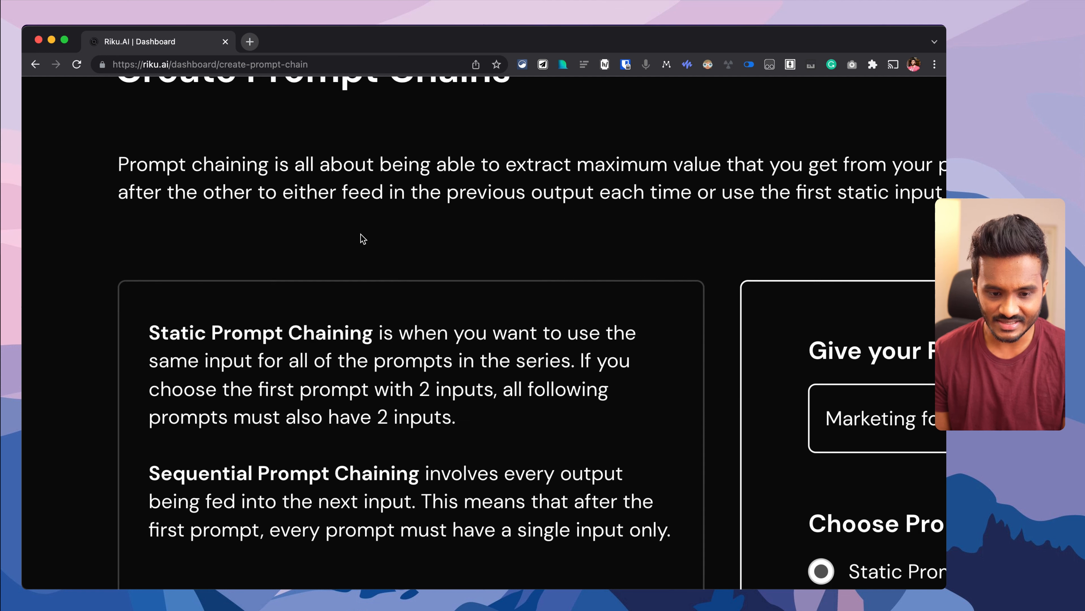
scroll(360, 235, down, 1)
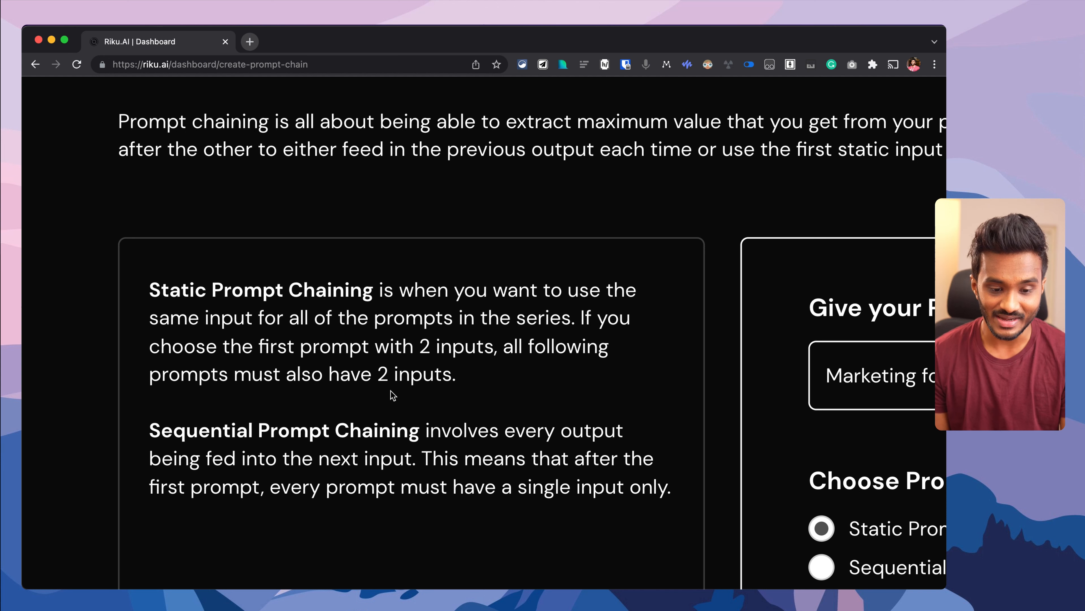
scroll(391, 391, down, 5)
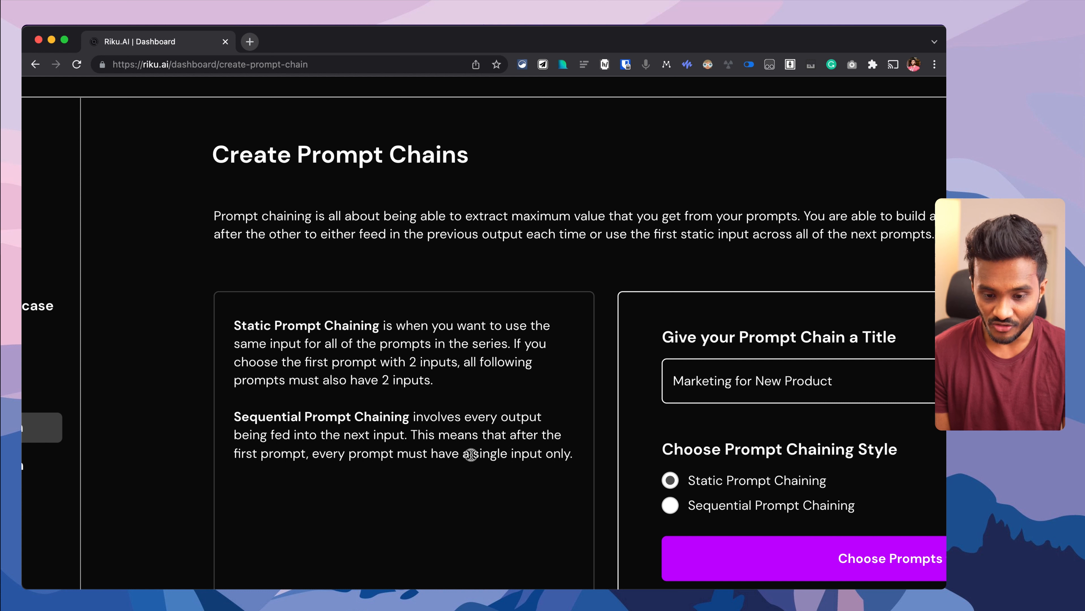
drag(471, 454, 543, 454)
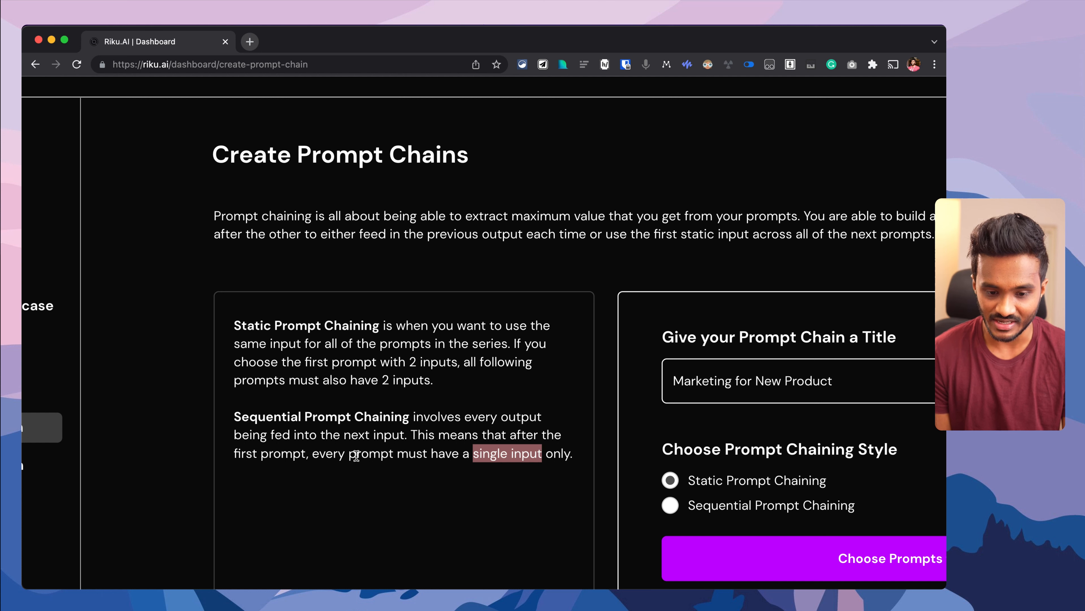
scroll(351, 456, down, 5)
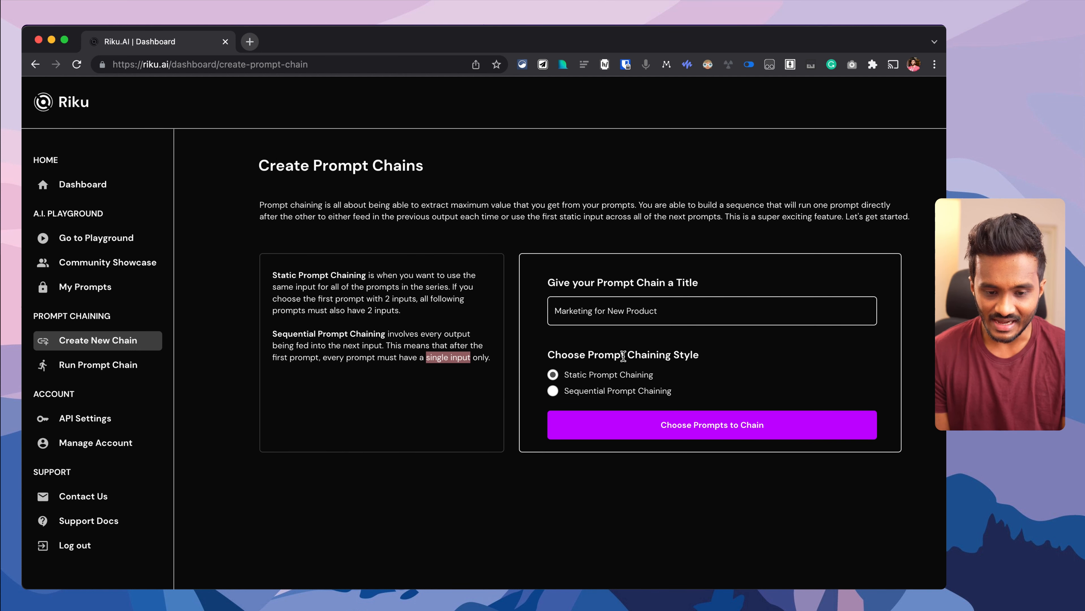
Title the new chain "Amazon Product Listing" and proceed to choosing its prompts with Static Prompt Chaining
scroll(679, 327, up, 5)
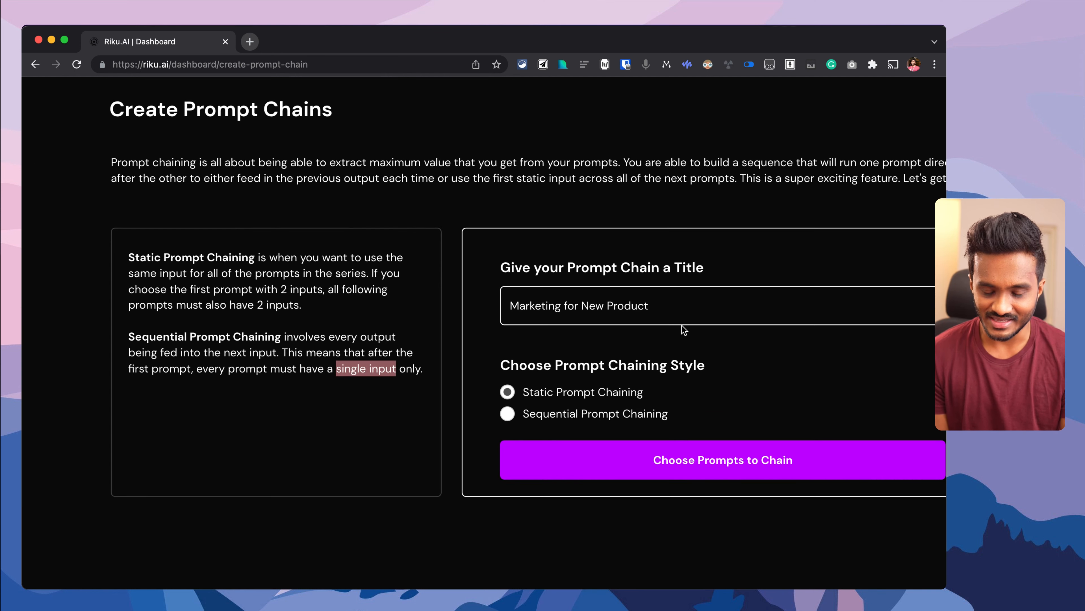
click(596, 306)
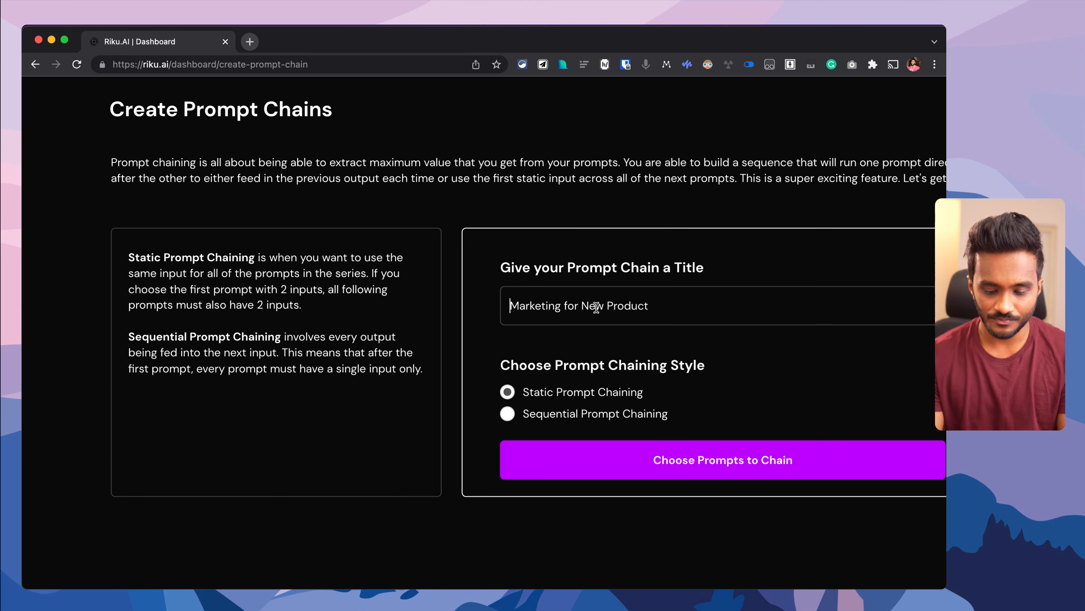
text(Amazon Product)
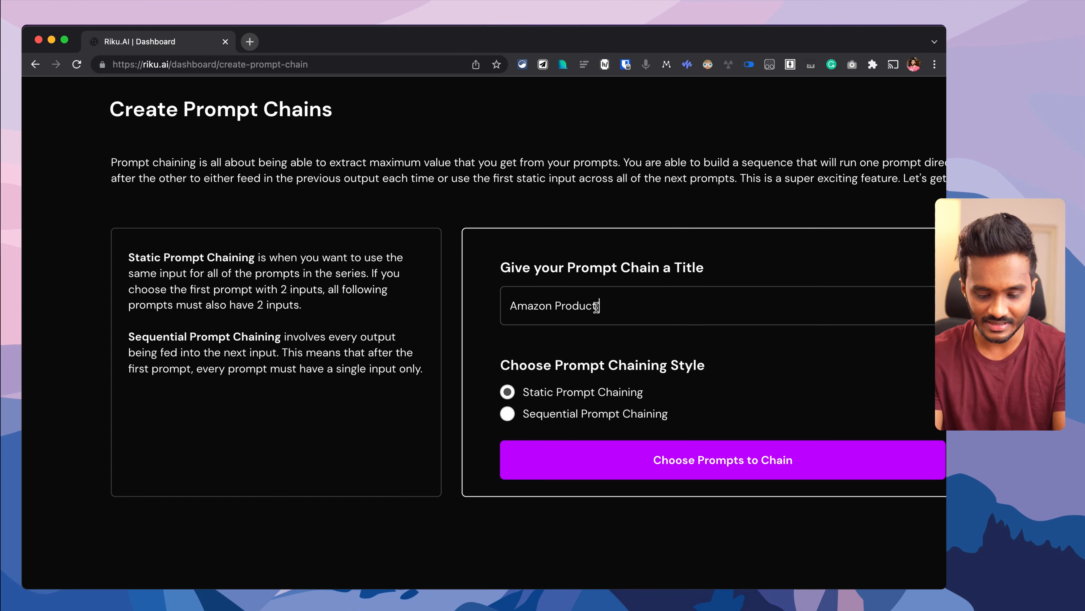
text( Listing)
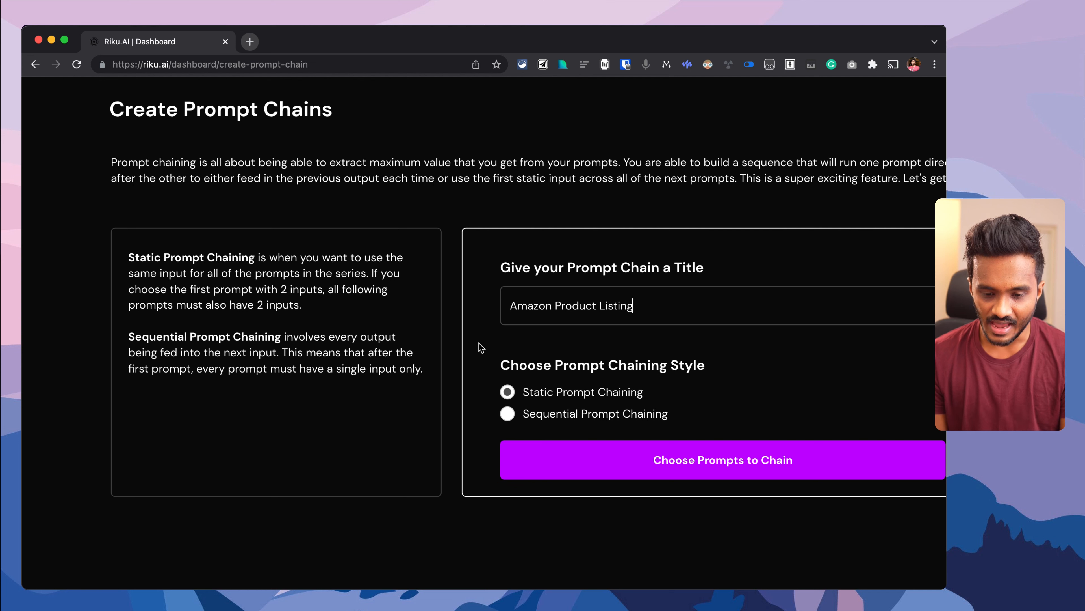
scroll(478, 343, down, 1)
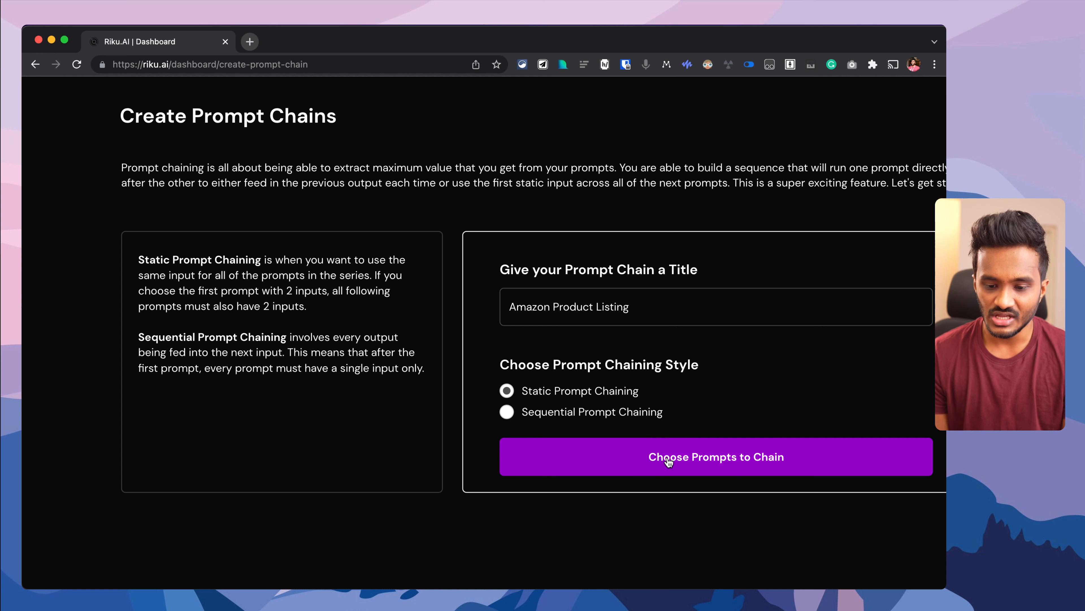
click(752, 465)
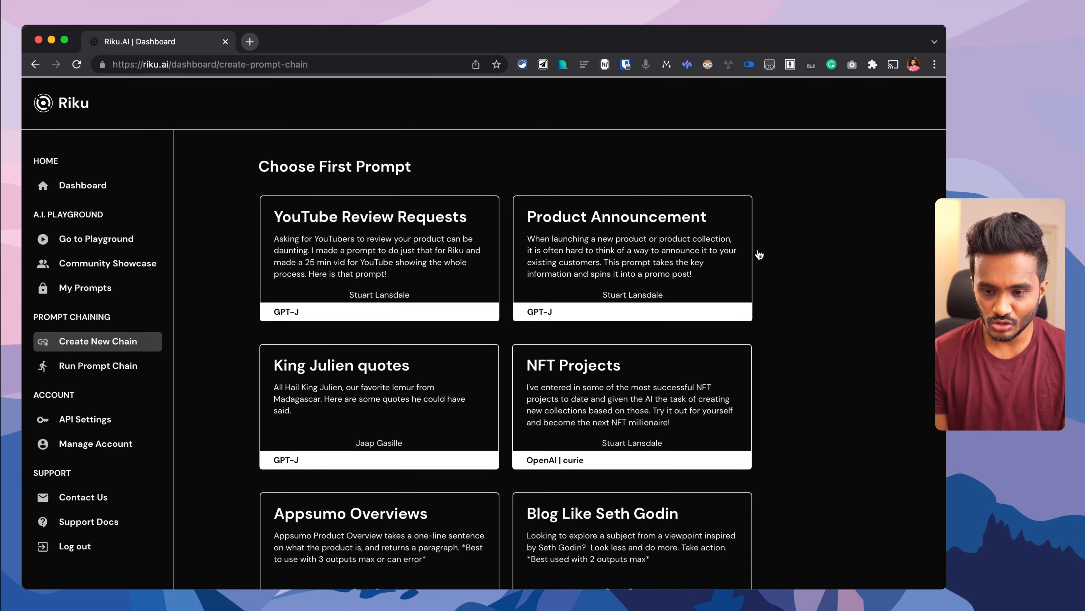
Search the page for "produ" and confirm Product Descriptions (M) as the chain's first prompt
scroll(767, 261, down, 10)
scroll(770, 265, up, 10)
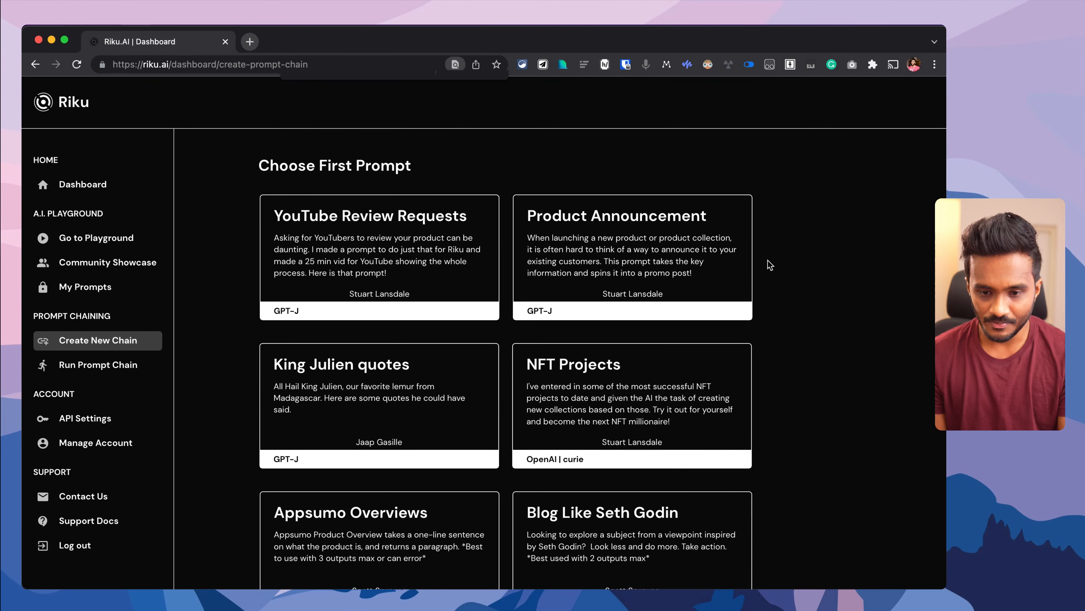
key(super+f)
key(BackSpace)
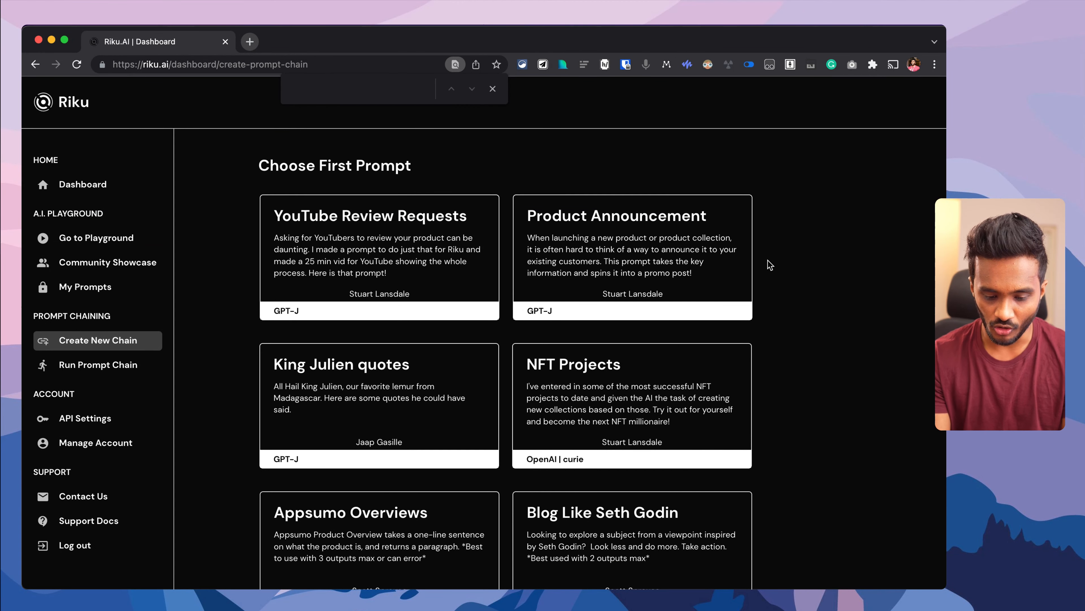
text(produ)
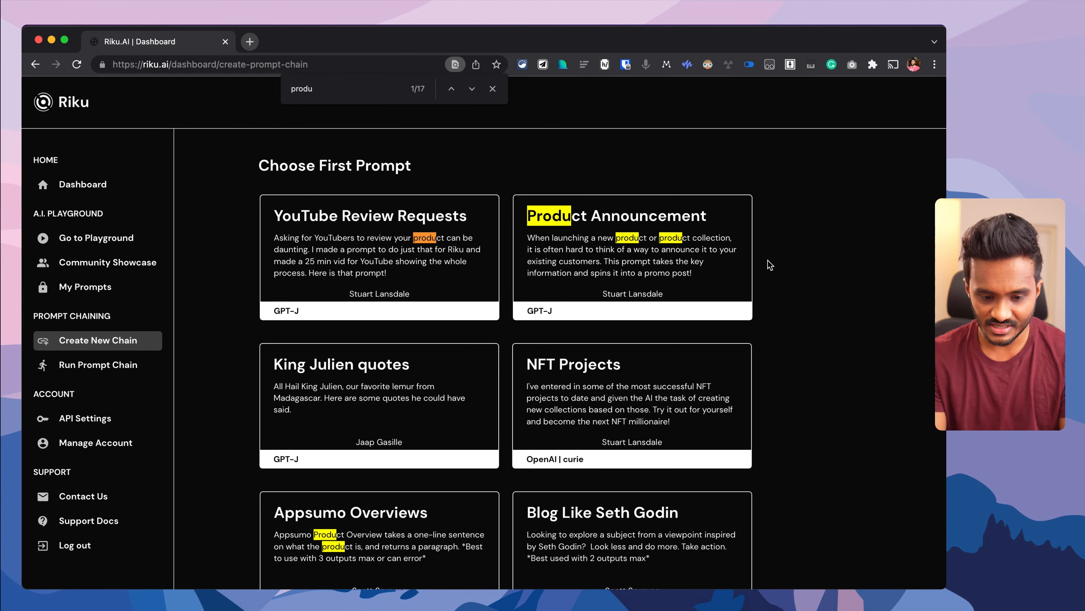
scroll(515, 330, down, 6)
click(622, 445)
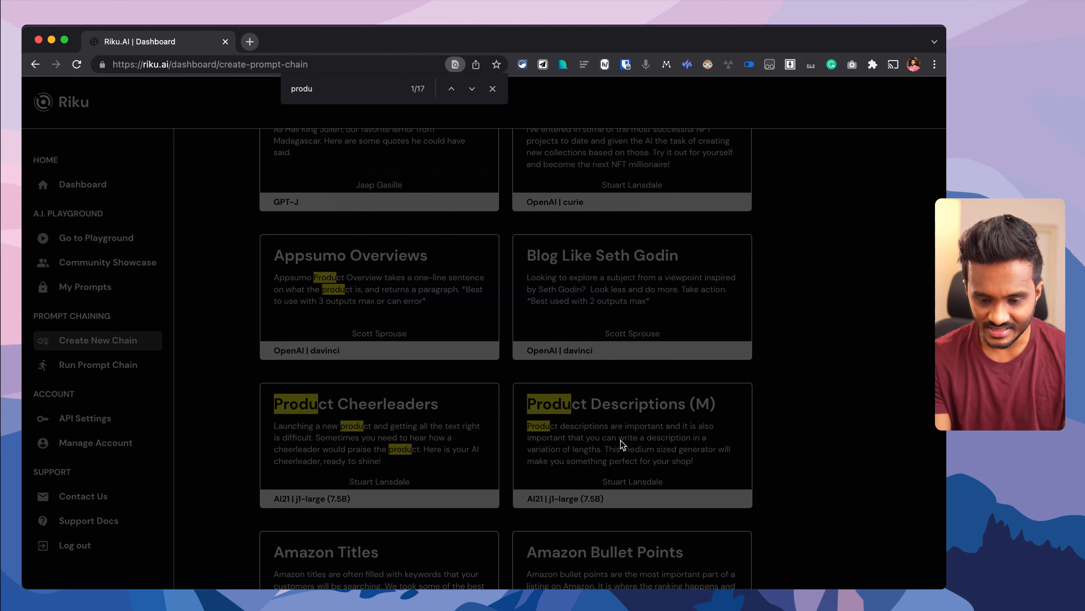
click(479, 297)
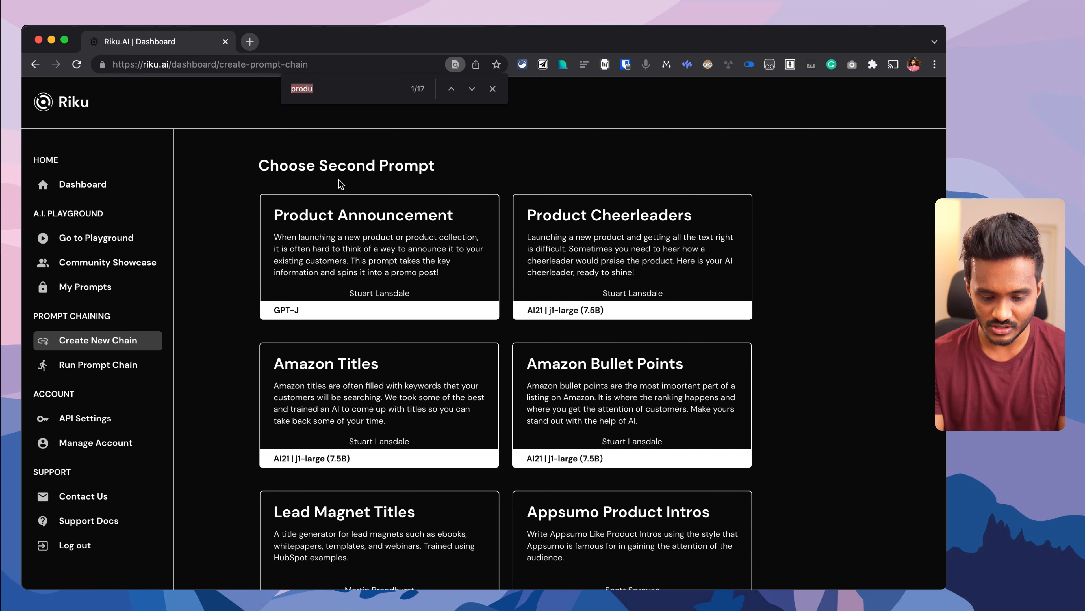
Search the page for "amazon", choose Amazon Bullet Points as the second prompt, and save the chain with 2 prompts only
key(super+f)
text(amazon)
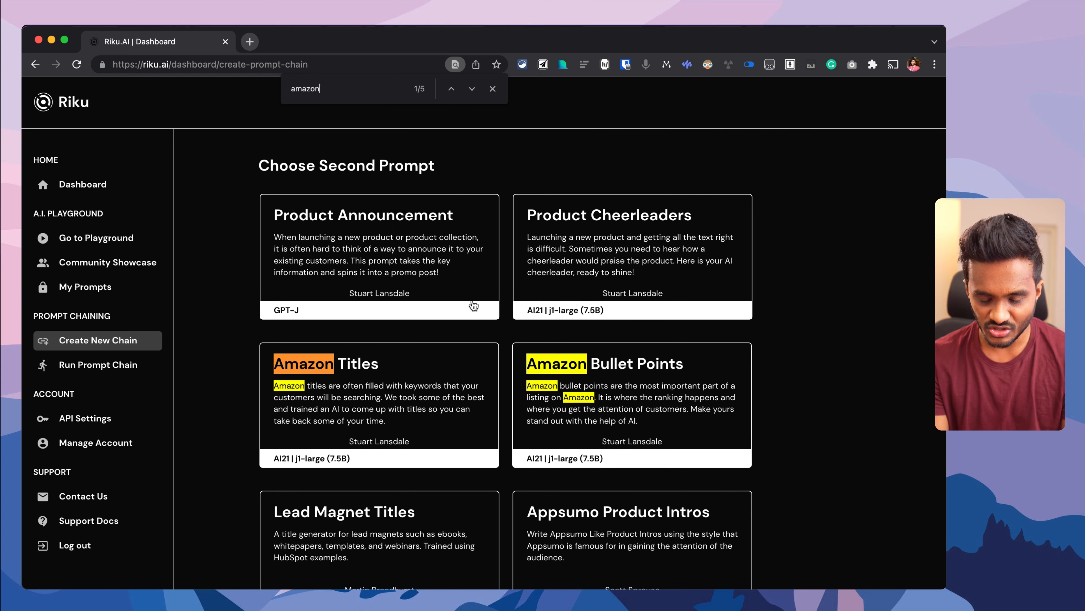
click(575, 375)
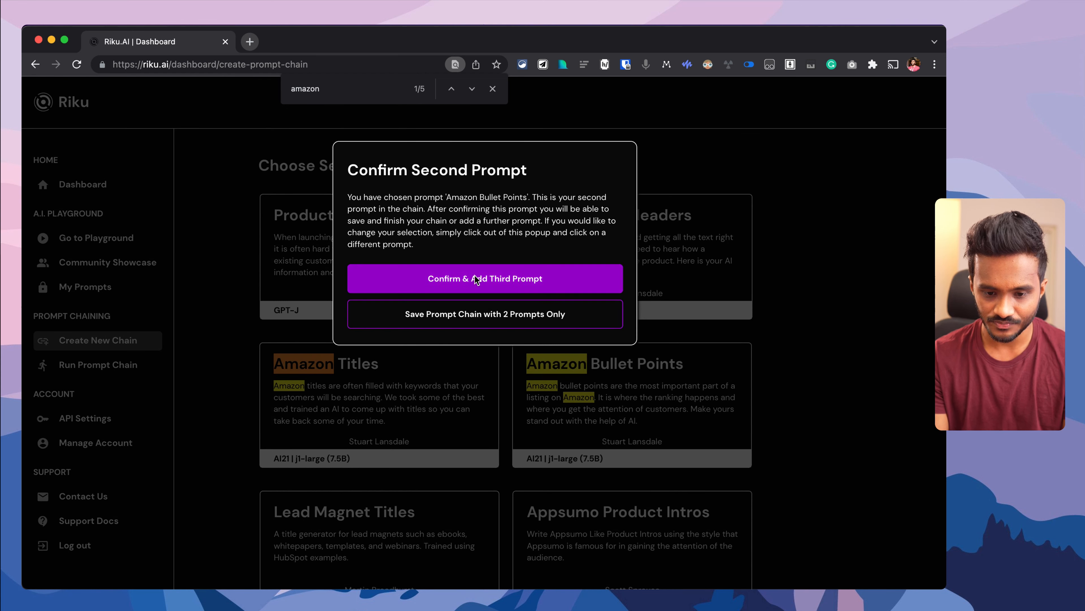
key(super+equal)
key(super+equal)
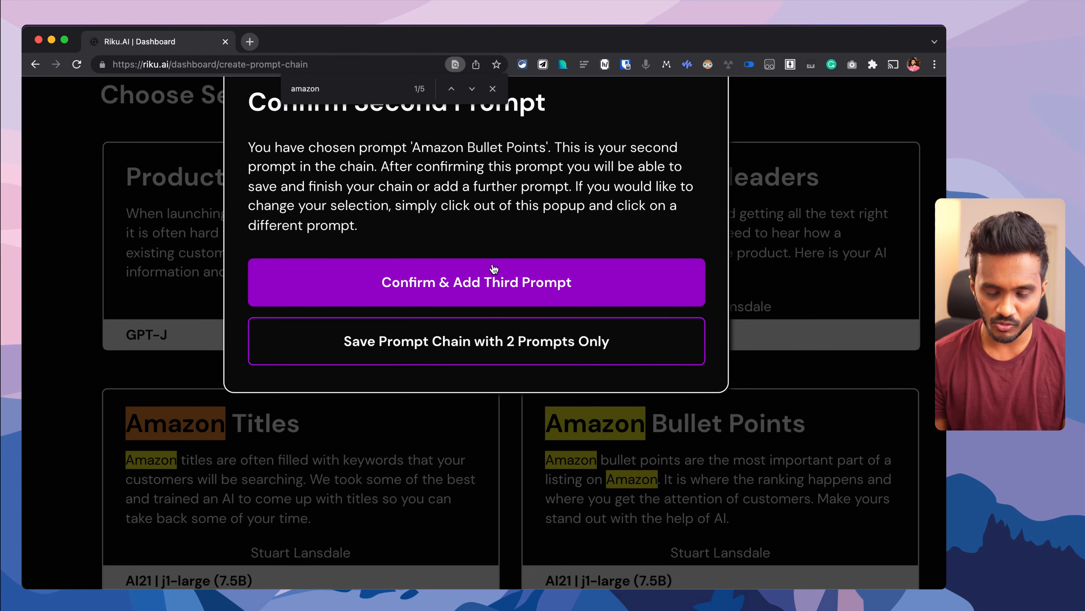
key(super+minus)
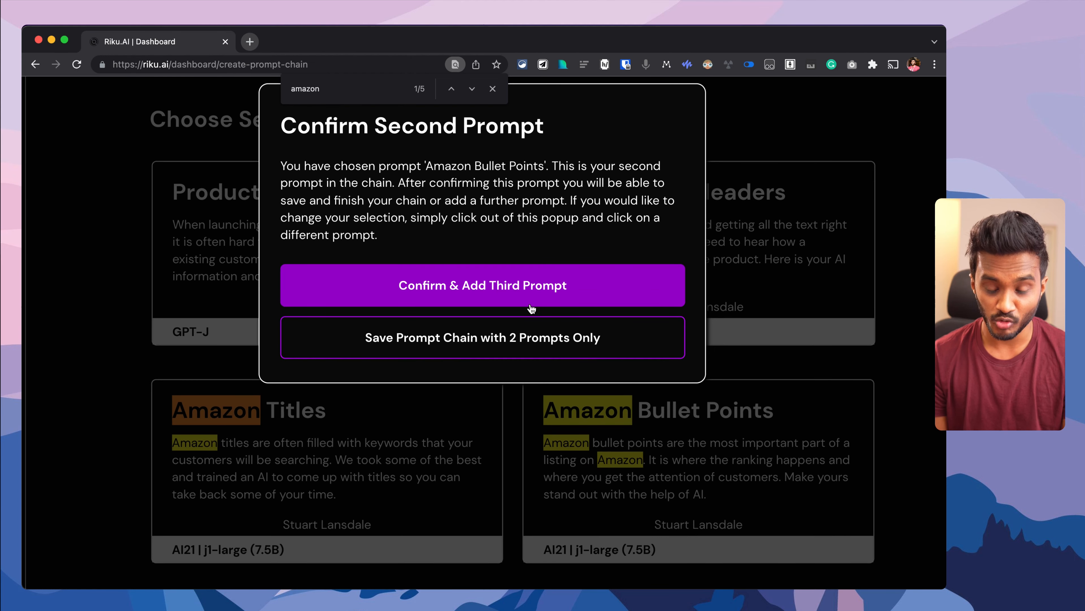
key(super+minus)
key(super+minus)
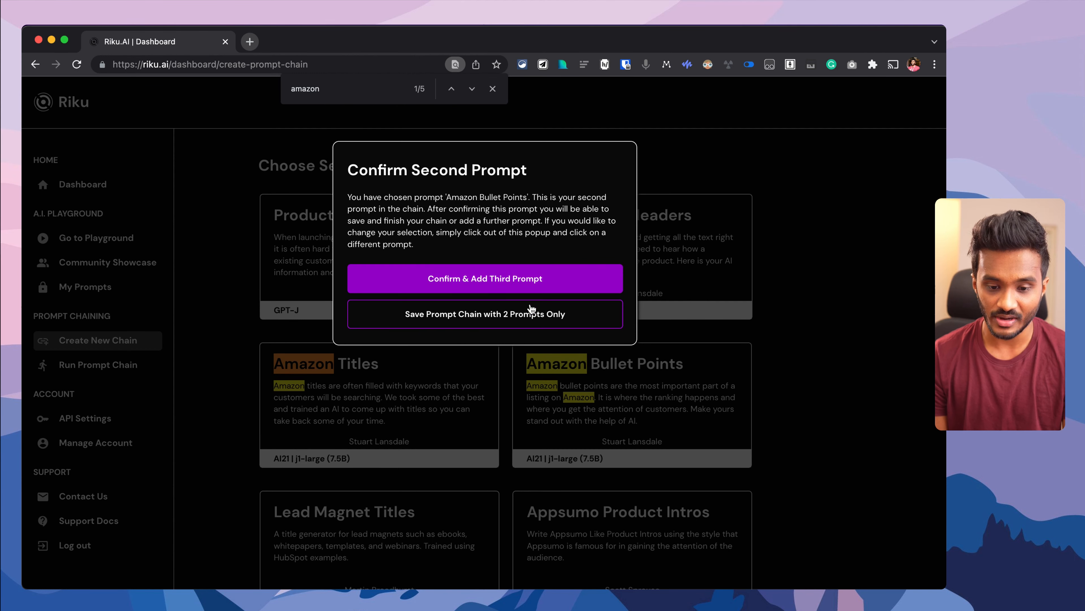
click(479, 316)
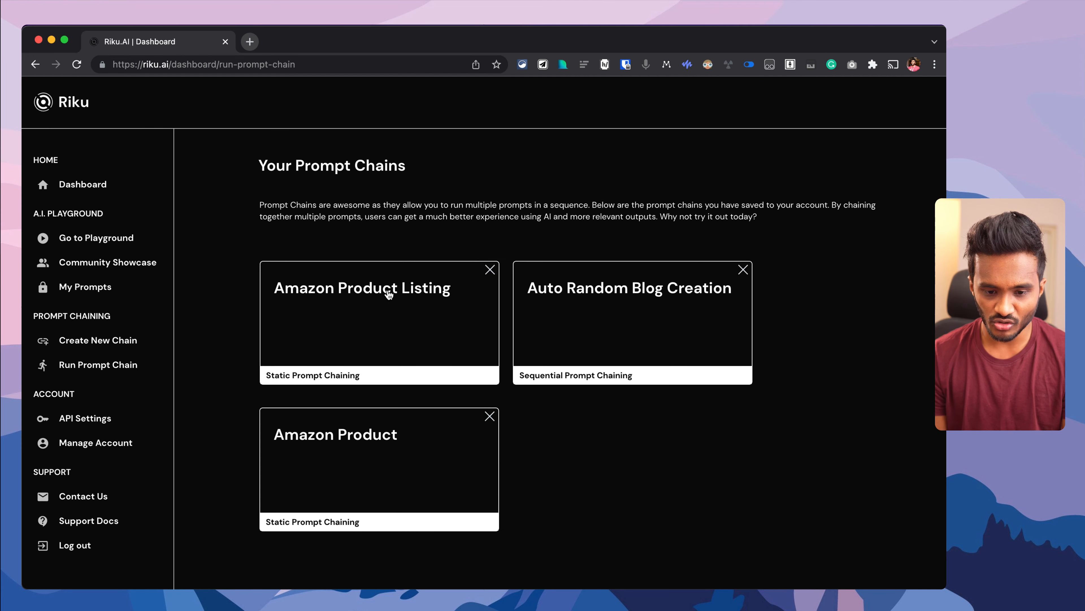
Open the Amazon Product Listing prompt chain and set the product name to "Bose Active Noise Canceling Headphone"
click(373, 319)
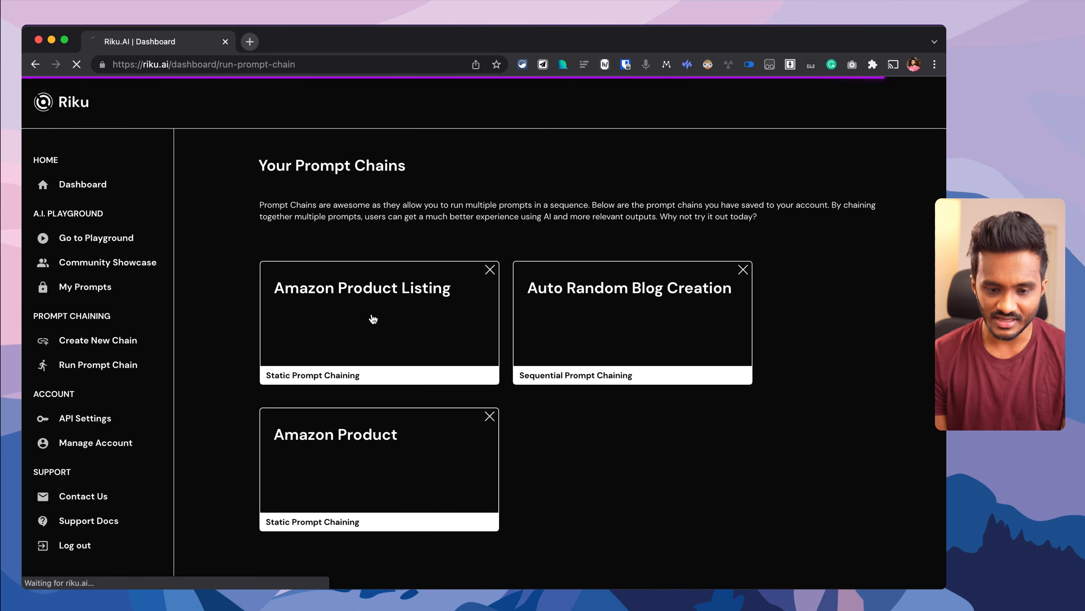
click(600, 209)
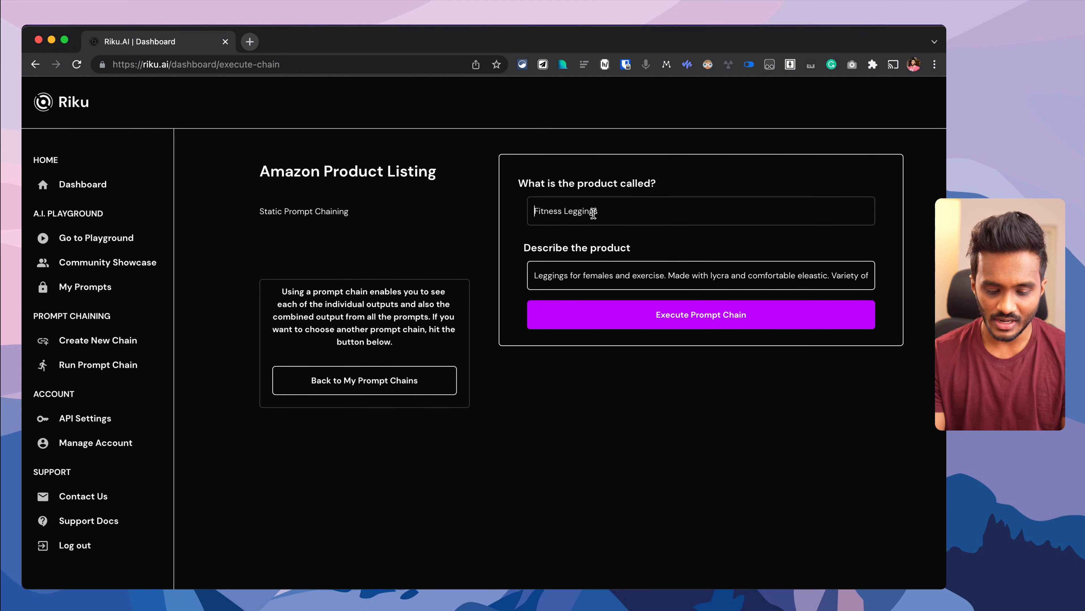
key(super+a)
text(Actibve)
key(BackSpace)
key(BackSpace)
key(BackSpace)
key(BackSpace)
text(ve Noise Canling Headphone)
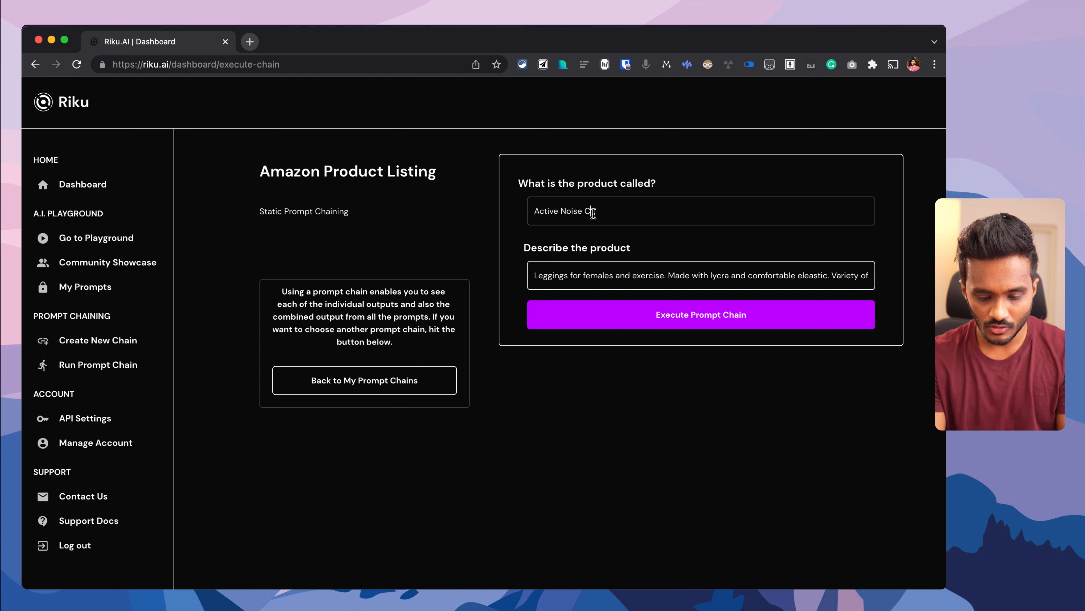
key(super+Left)
text(Bose)
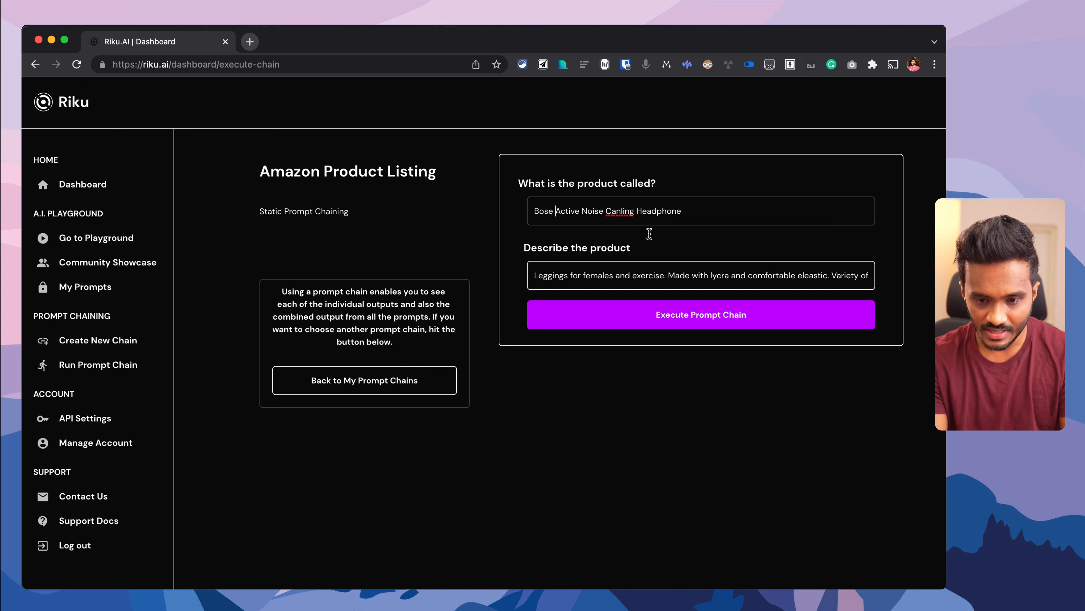
click(619, 211)
text(ce)
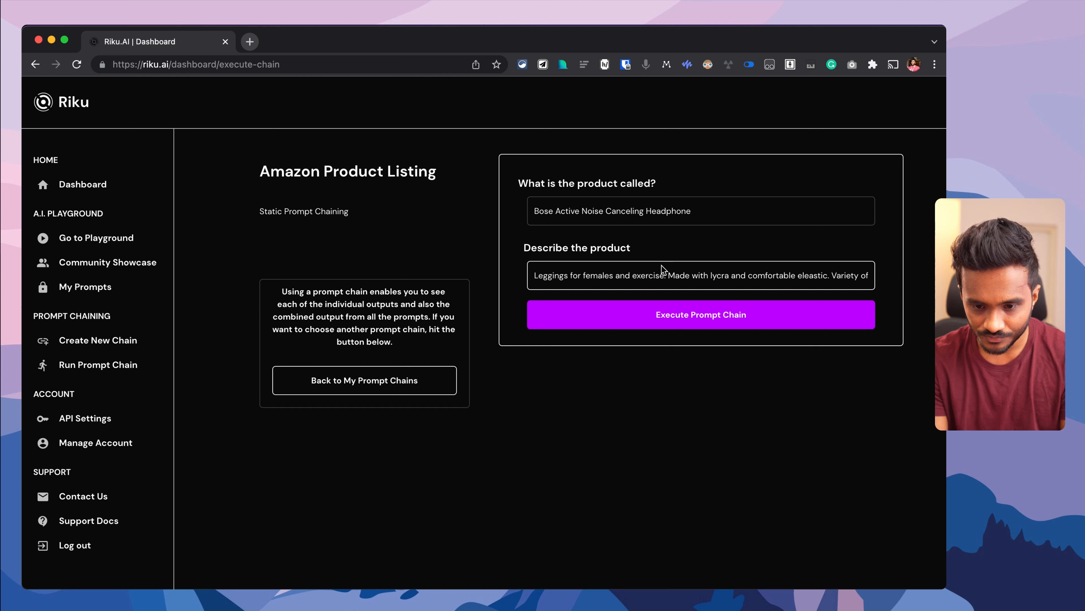
Describe the product as cutting-edge Bose ANC technology cancelling out noise when commuting, in workspace, or in the gym, and execute the prompt chain
click(660, 275)
text(Bose)
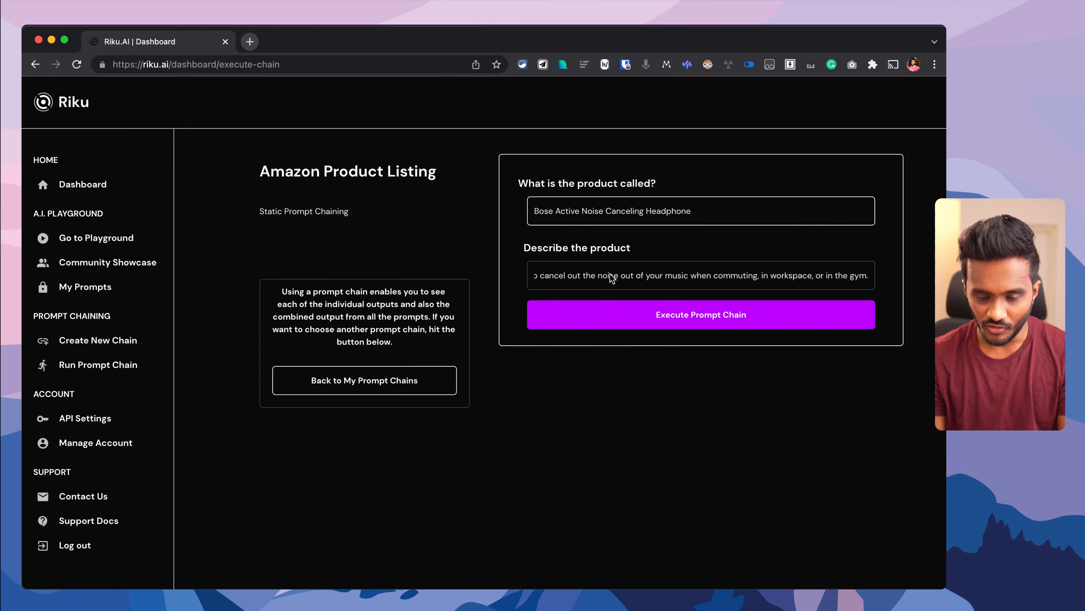
drag(610, 274, 442, 276)
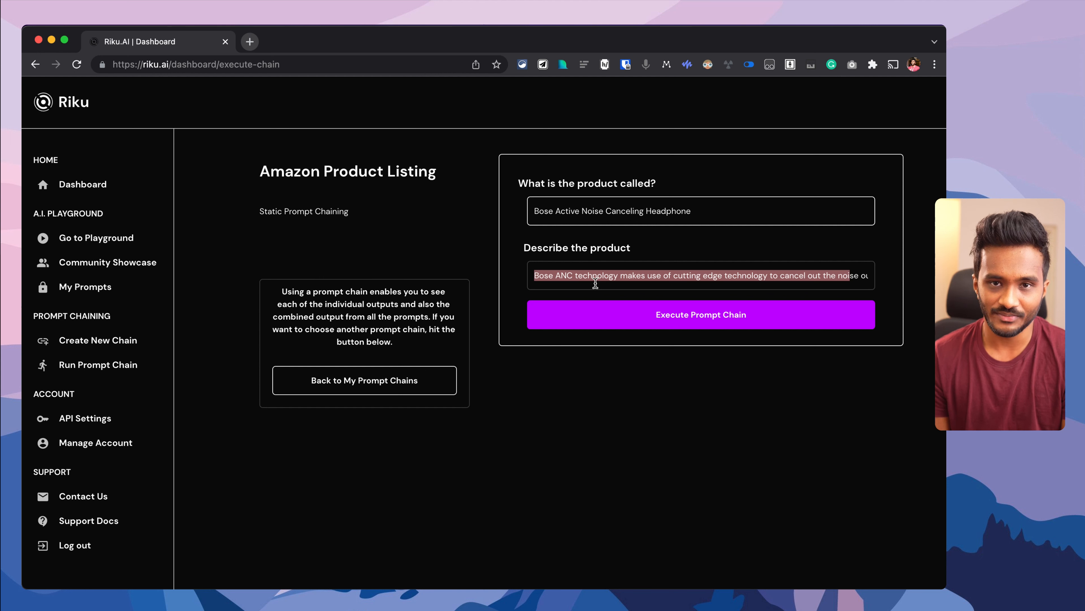
click(705, 316)
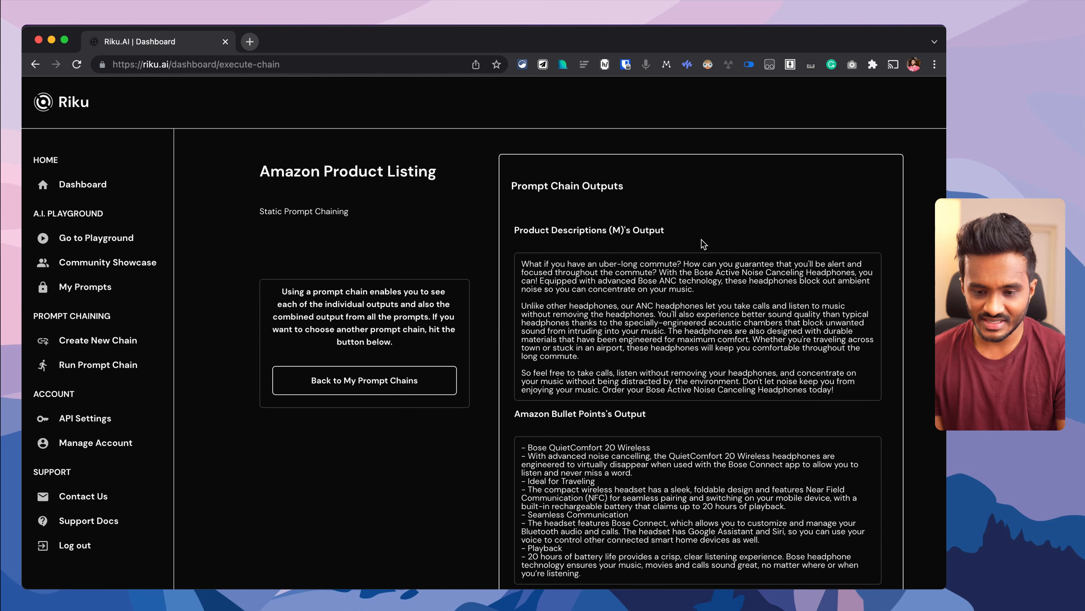
Highlight the headings of both prompt chain outputs and read the Product Descriptions (M) output text
drag(514, 230, 668, 236)
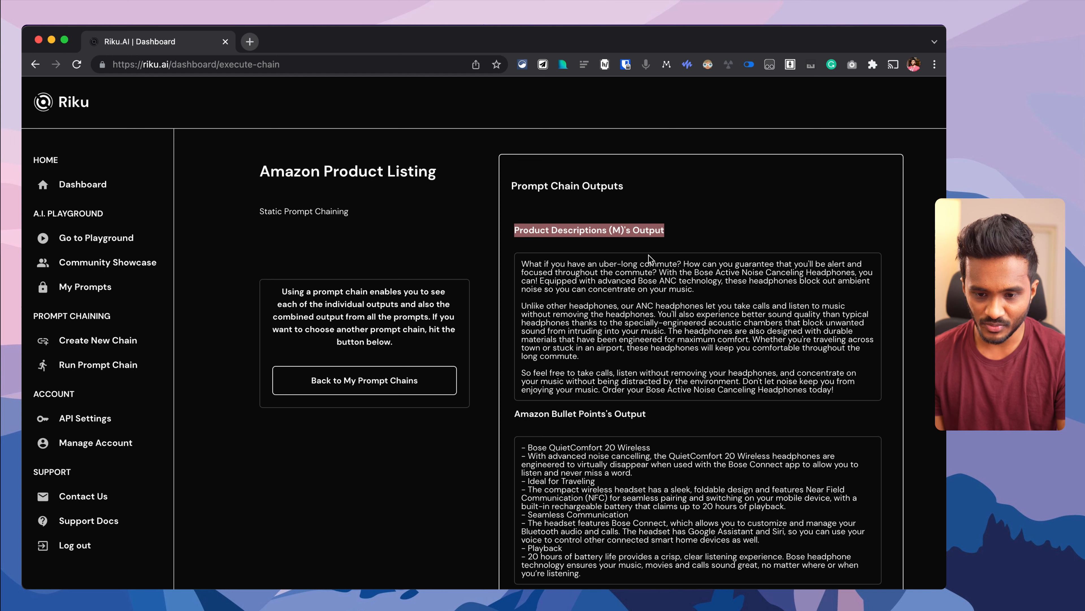
drag(515, 414, 651, 416)
scroll(651, 416, down, 3)
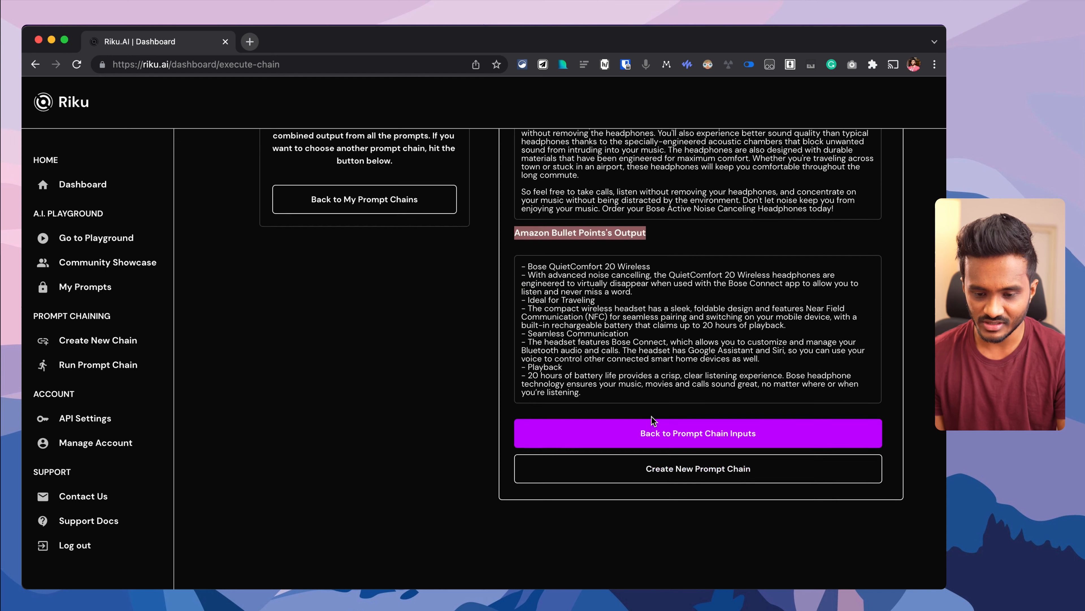
scroll(651, 416, up, 3)
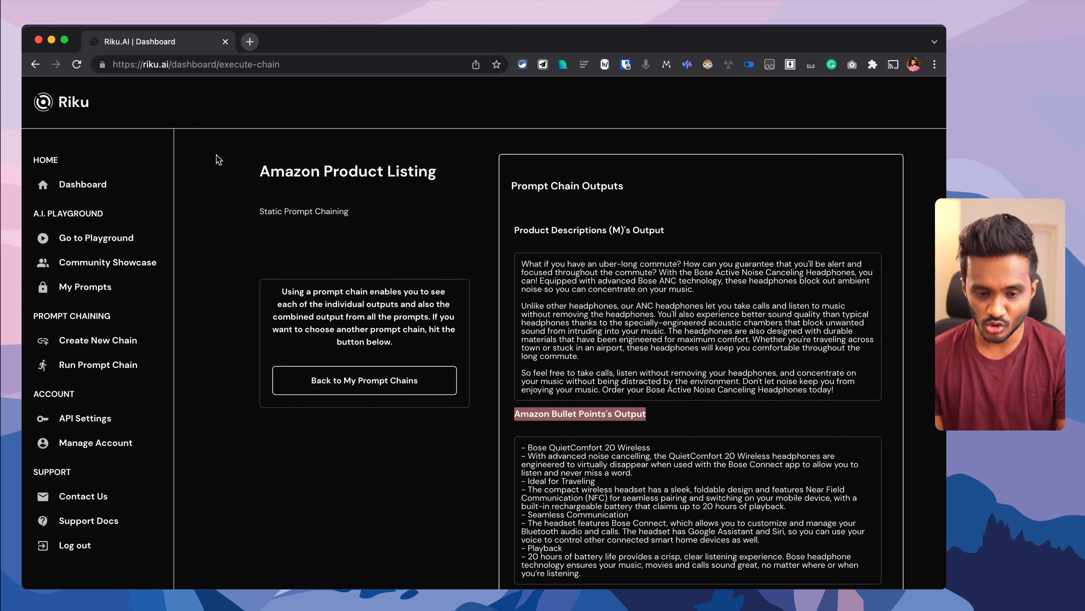
scroll(760, 351, up, 5)
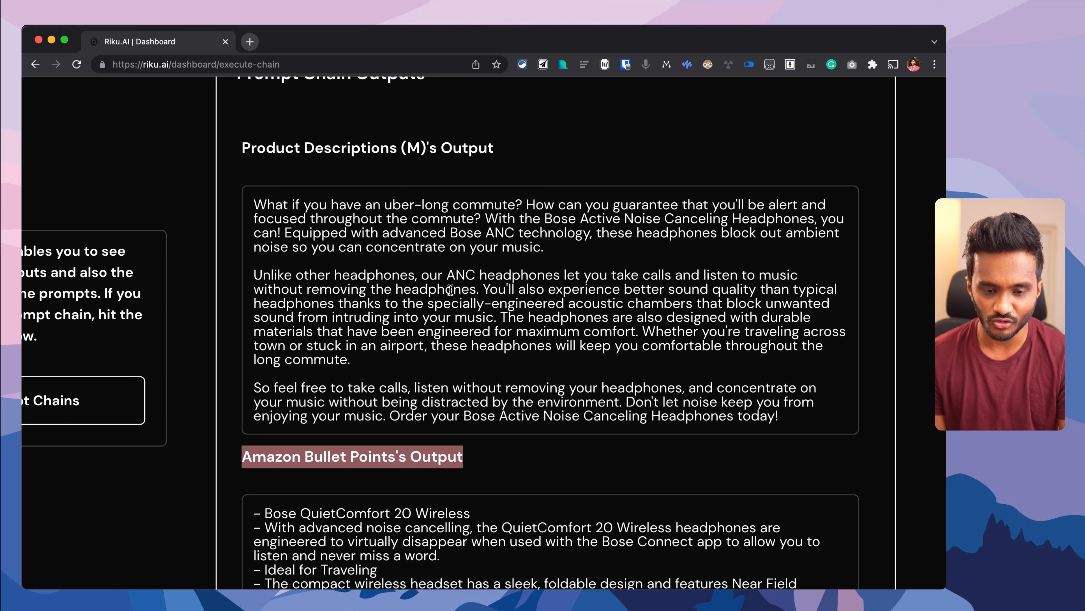
scroll(403, 340, down, 1)
scroll(403, 340, up, 2)
scroll(403, 340, down, 5)
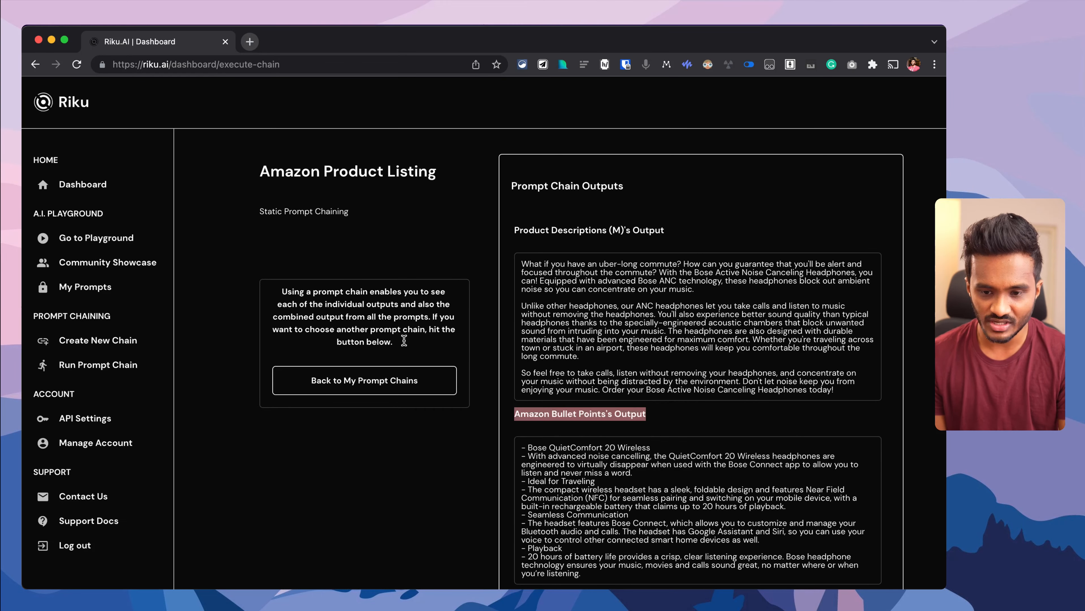
Read through the Amazon Bullet Points output generated for the Bose headphones
scroll(643, 359, down, 3)
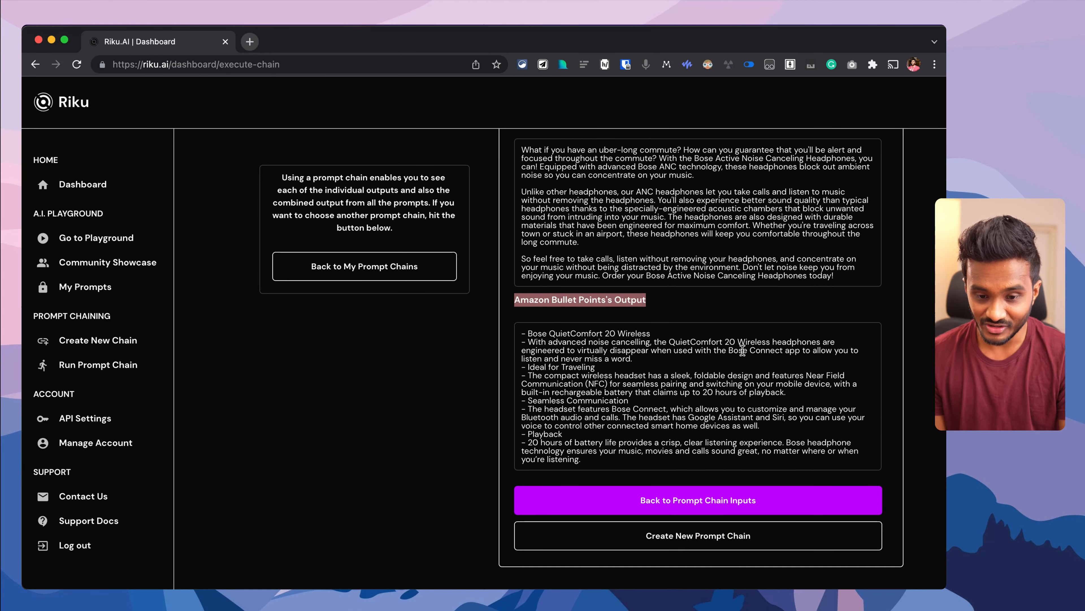
scroll(743, 350, up, 5)
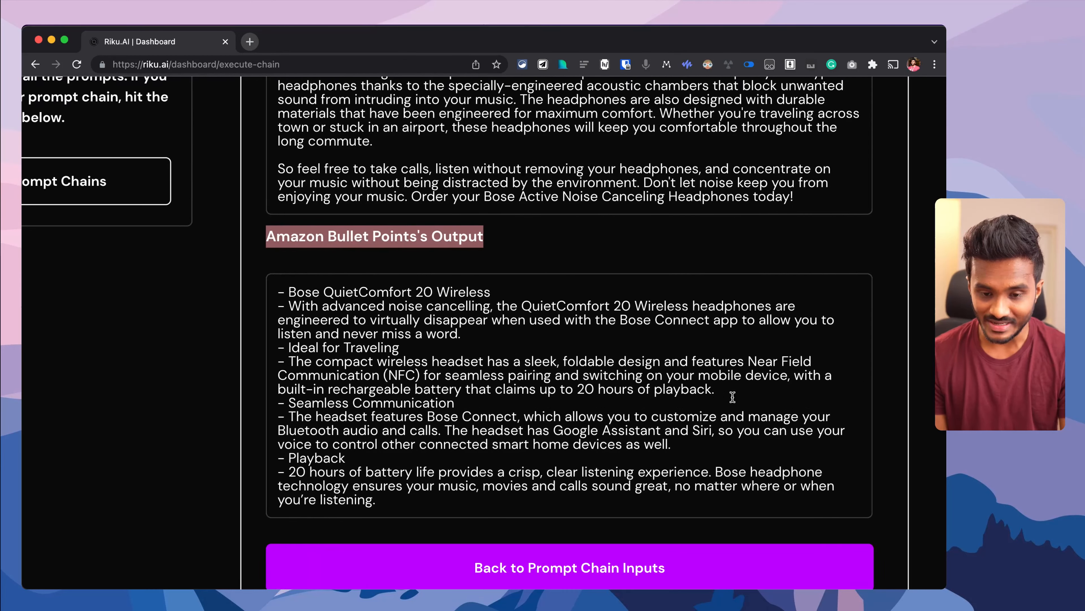
scroll(733, 397, down, 2)
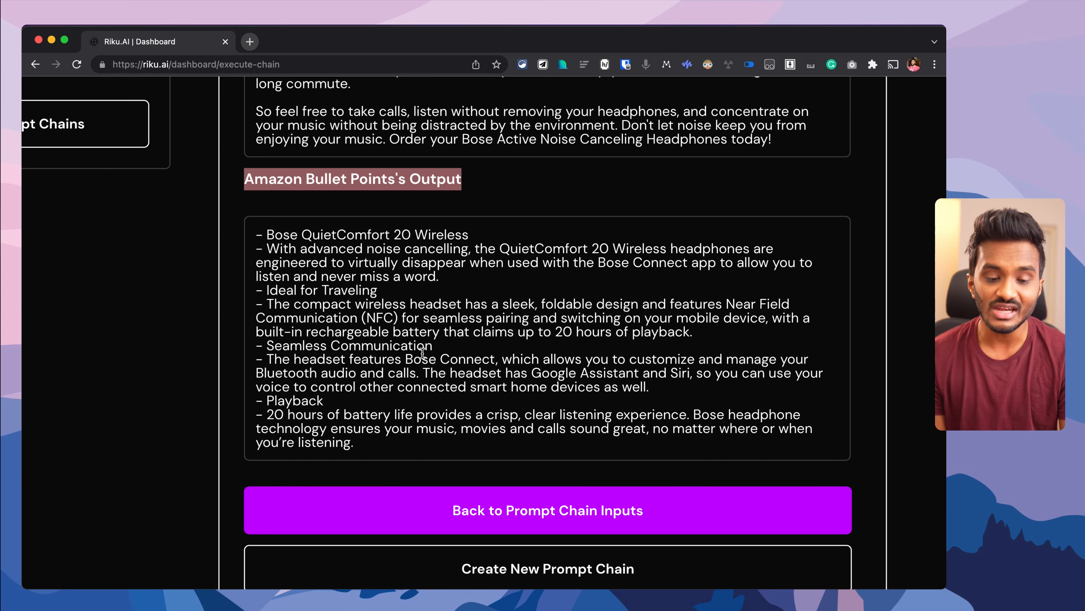
scroll(422, 354, down, 5)
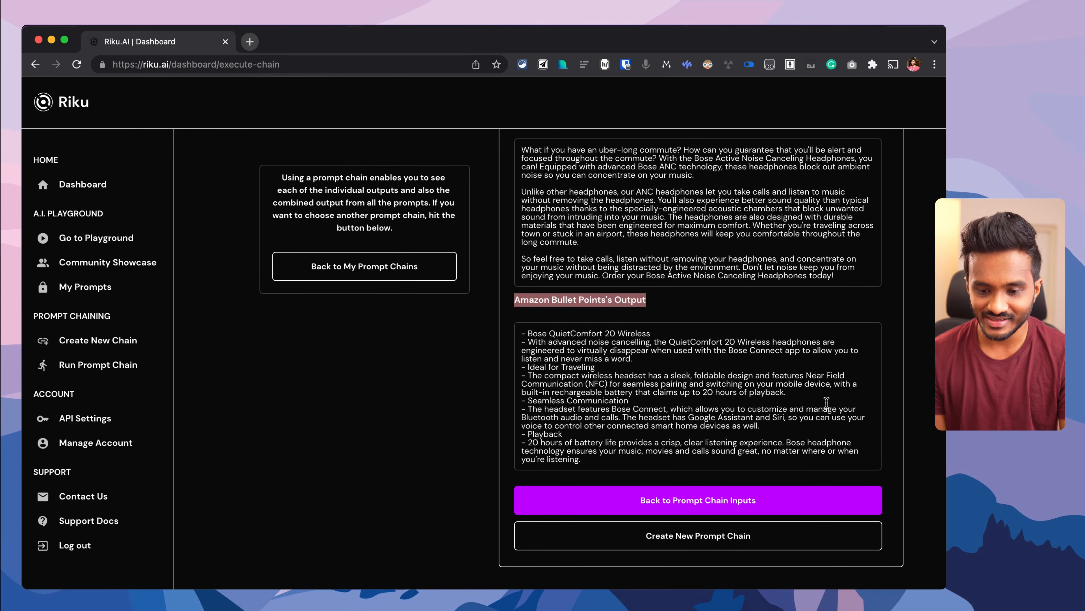
scroll(835, 410, up, 5)
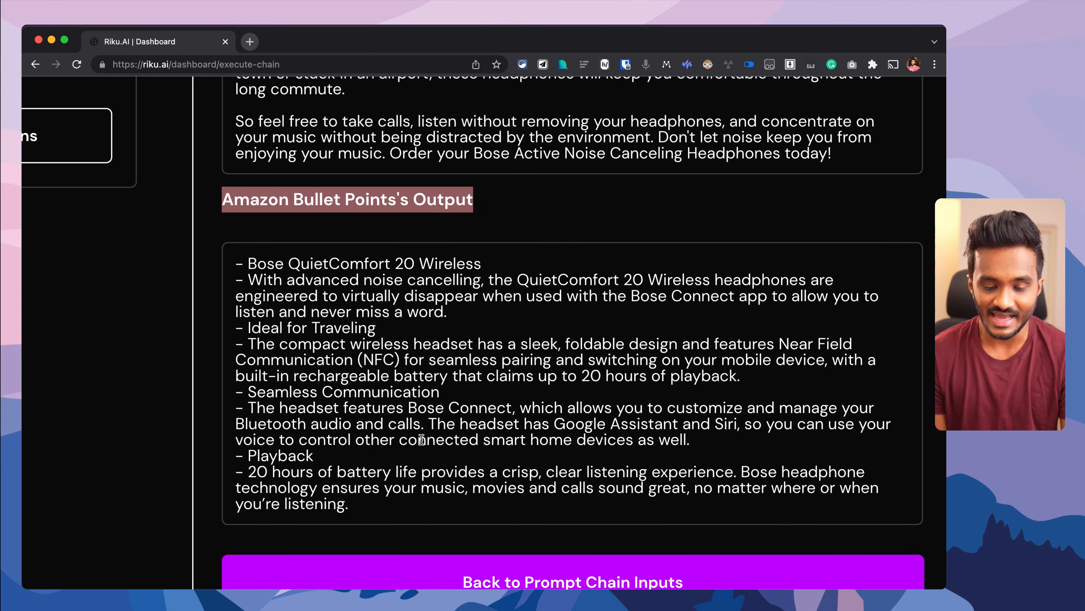
scroll(421, 439, down, 5)
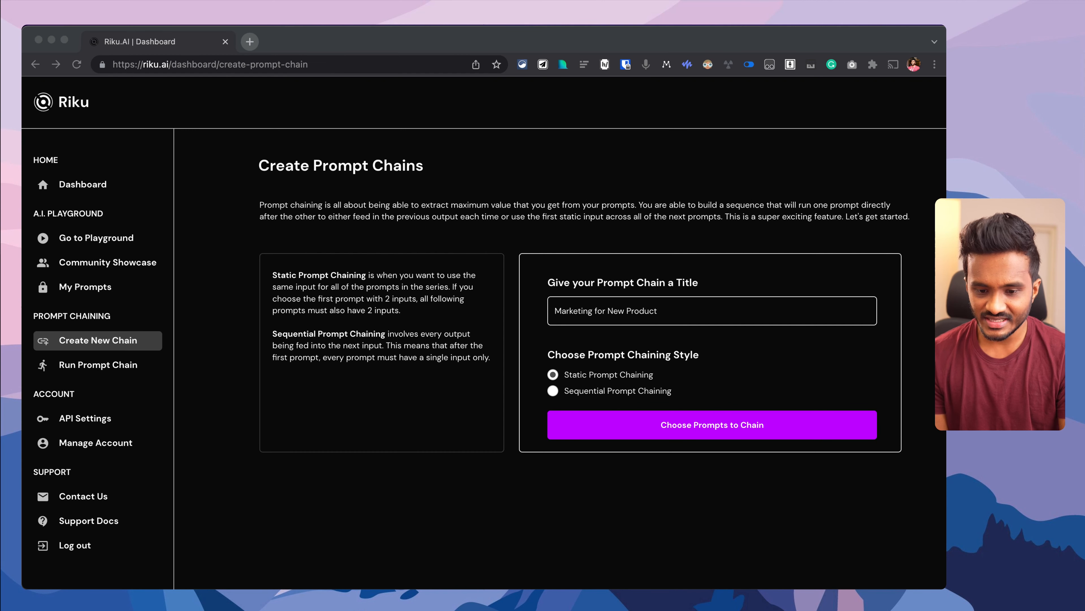
Title the new prompt chain "Product - Random Blog Post Generator", select Sequential Prompt Chaining, and proceed to choosing its prompts
click(633, 318)
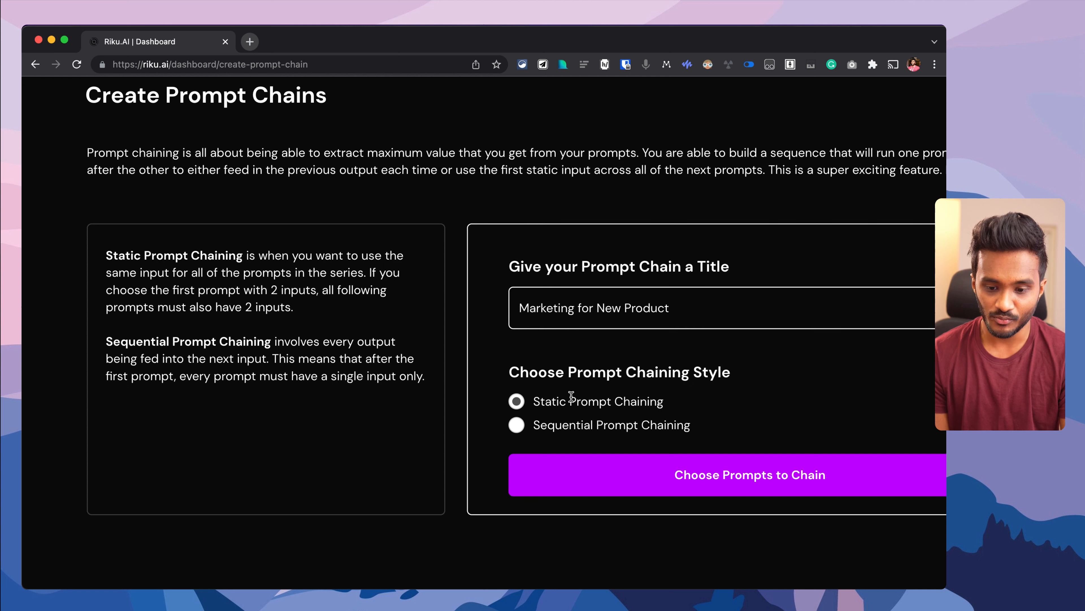
click(538, 425)
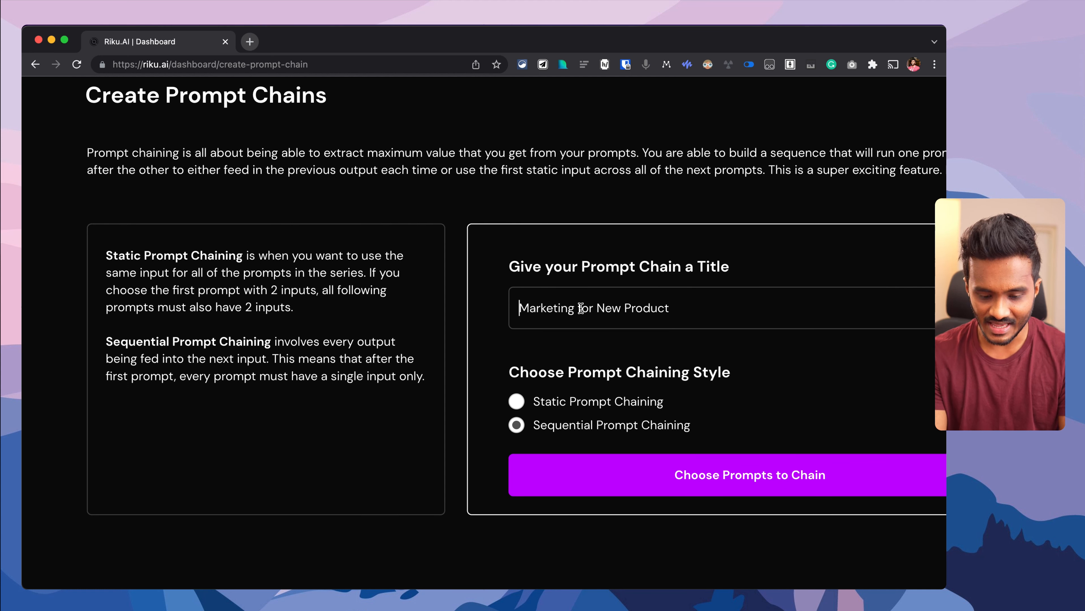
text(Random Blog Post generator)
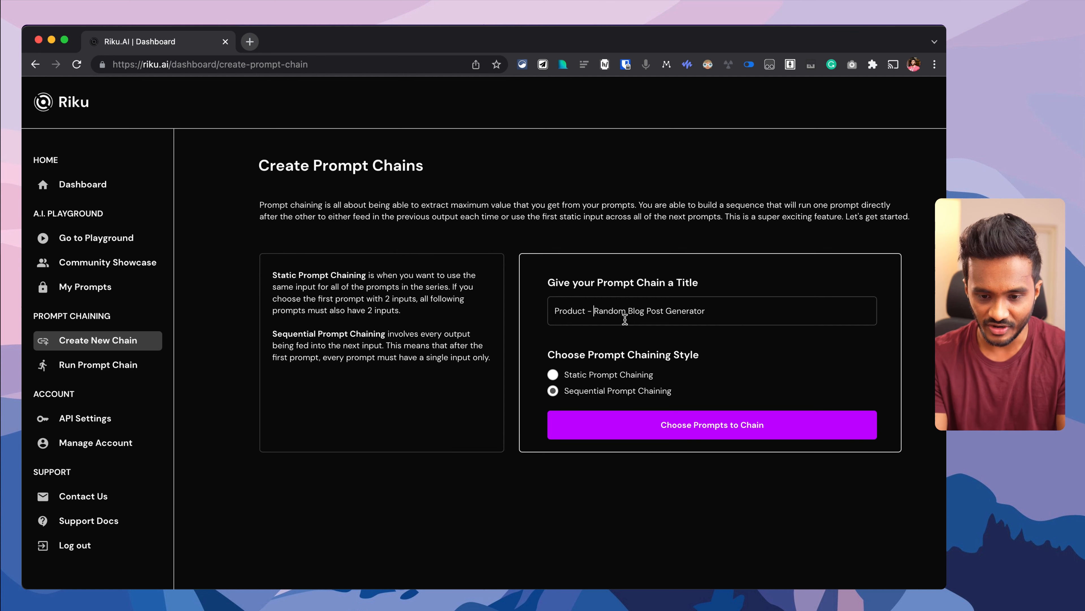
scroll(775, 288, up, 5)
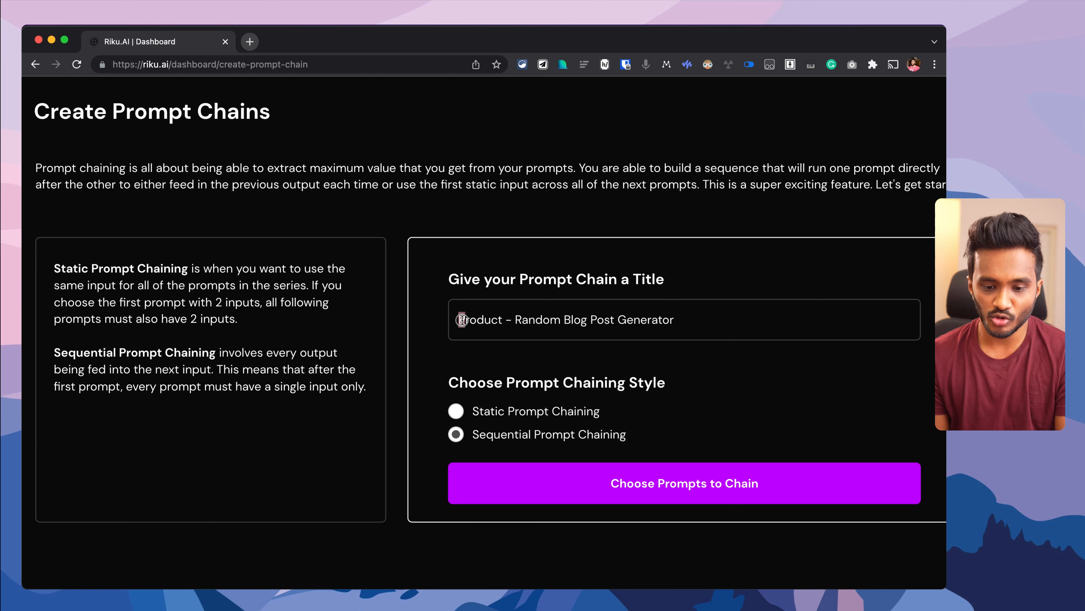
drag(456, 322, 505, 319)
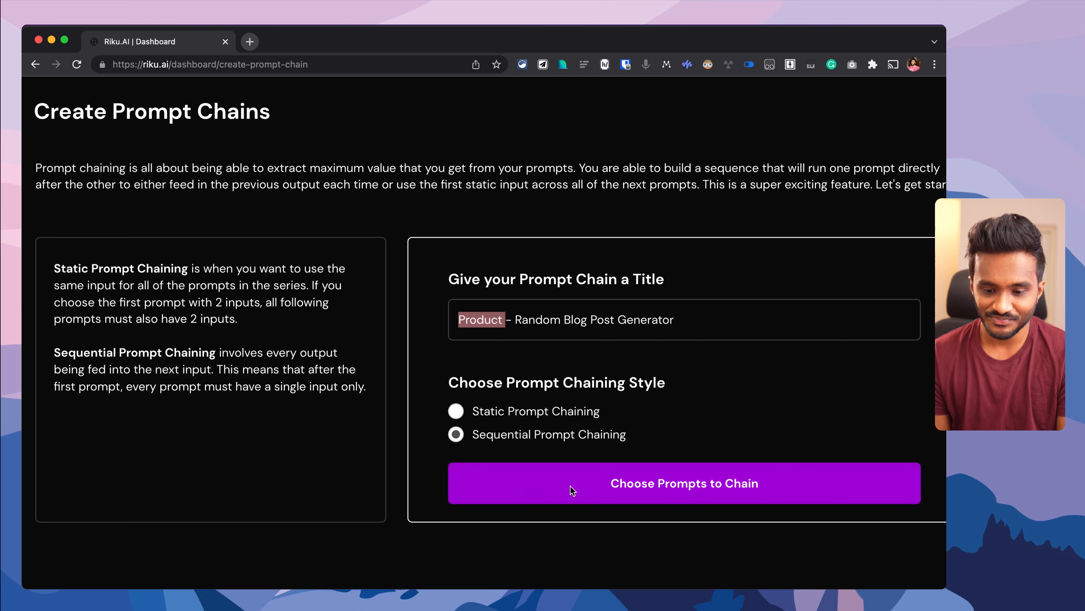
click(603, 496)
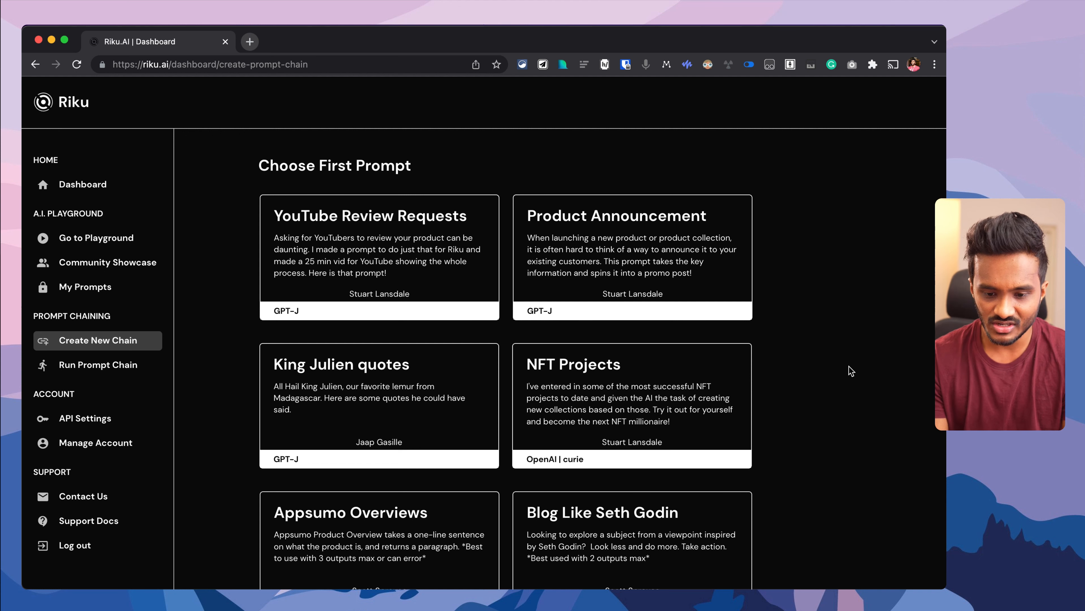
Search the page for "blog" and "product", and choose Blog Ideas from a Product as the chain's first prompt
key(super+f)
text(blog)
key(Return)
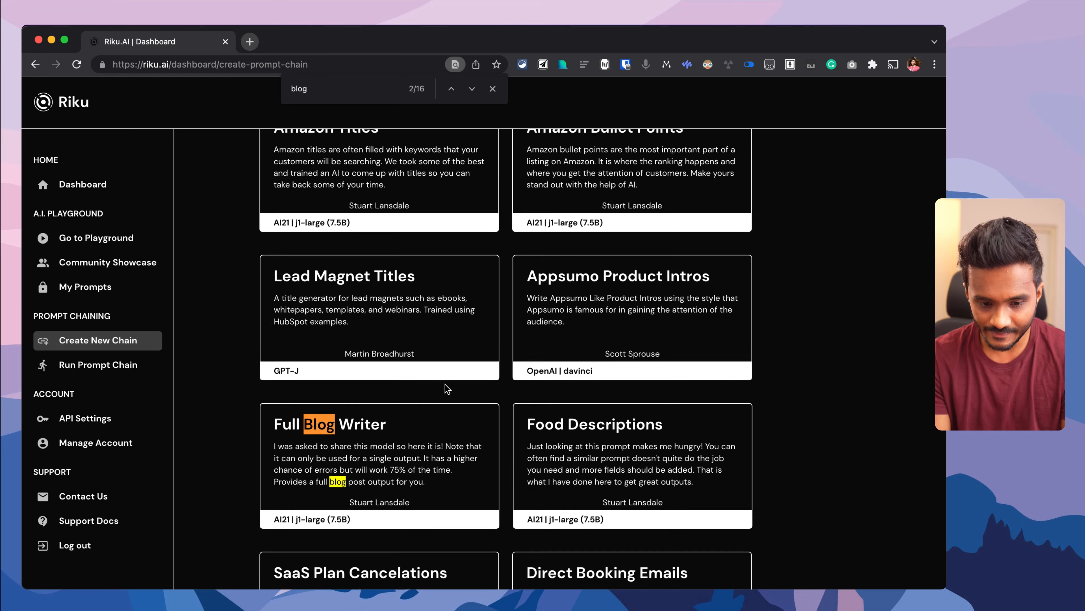
scroll(413, 407, down, 5)
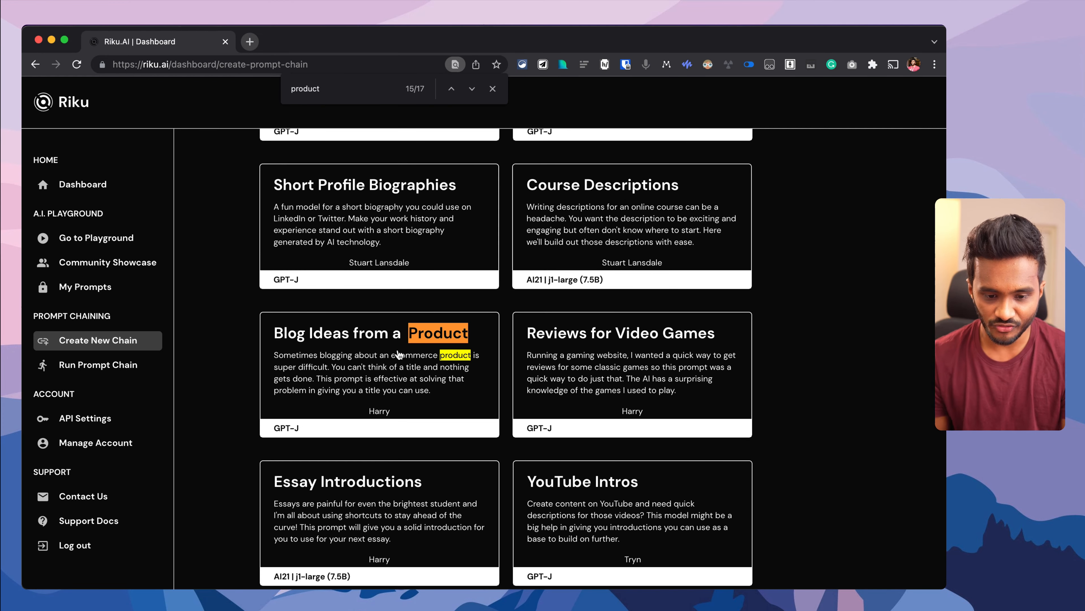
click(398, 354)
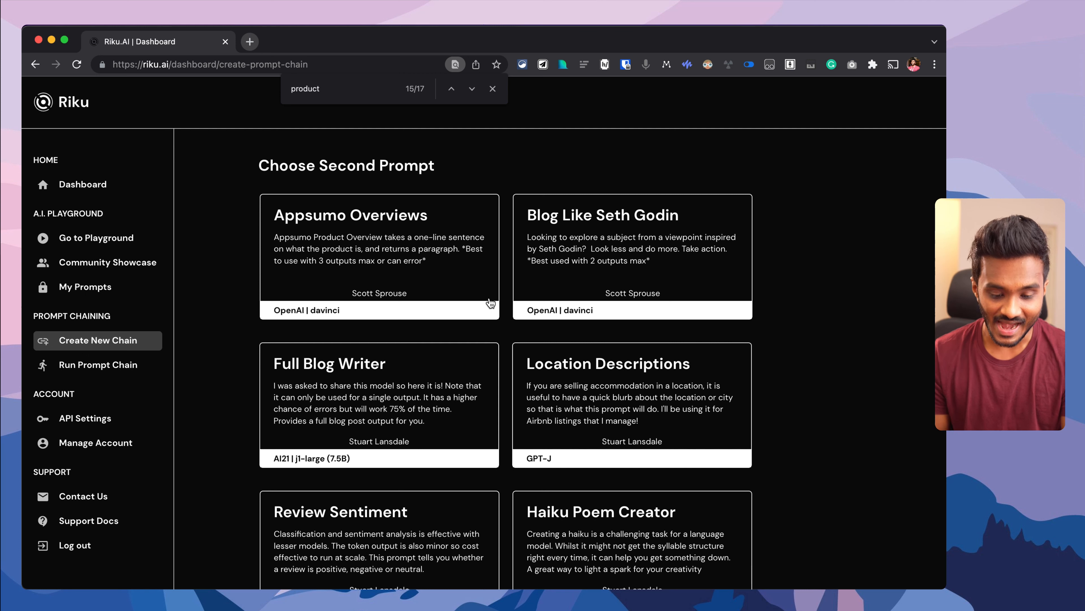
Search the page for "full", choose Full Blog Writer as the second prompt, and save the chain with 2 prompts only
key(super+f)
text(full)
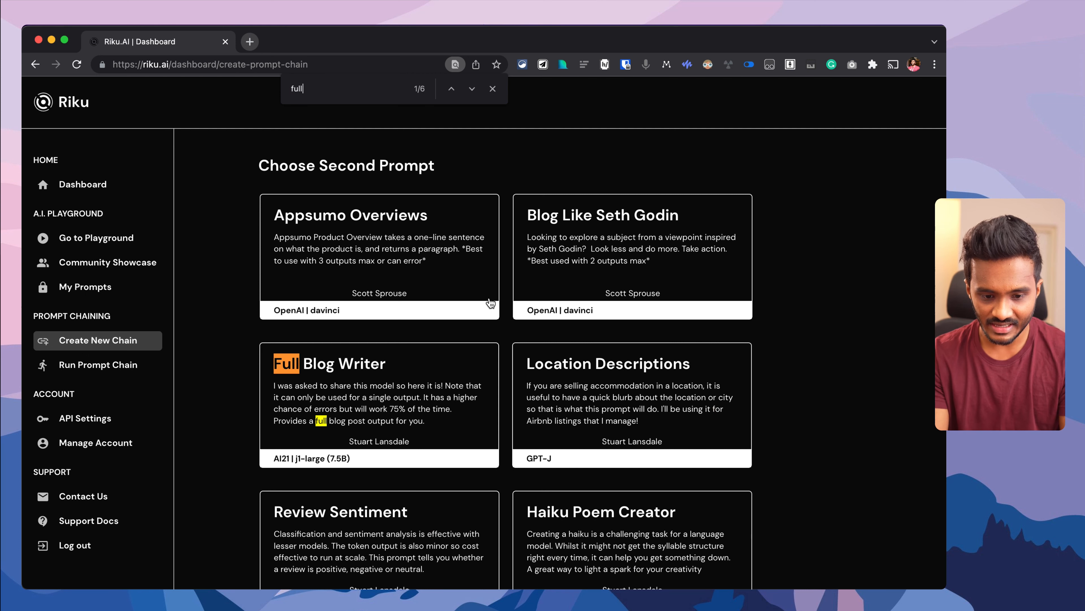
click(387, 385)
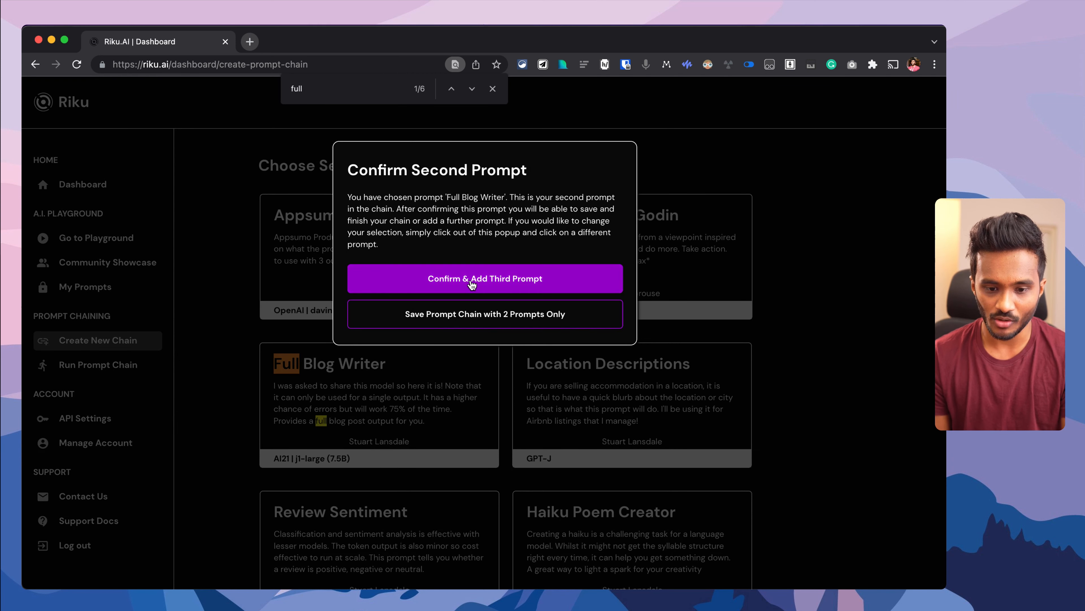
click(477, 317)
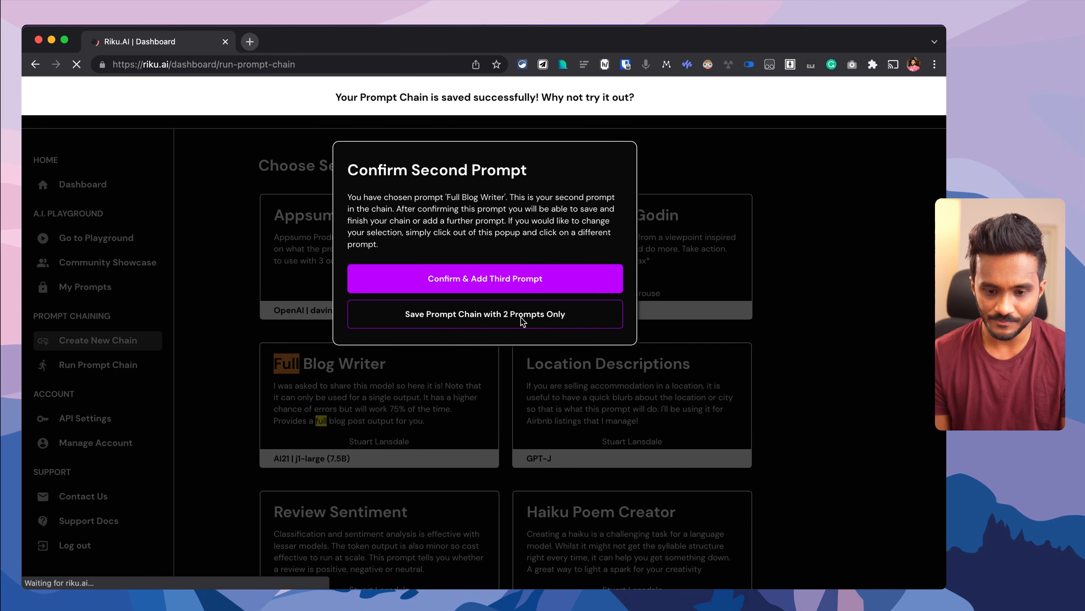
Open the Product - Random Blog Post Generator chain, set the product name to "Semrush", and fill in details about using SEMrush for SEO
click(329, 301)
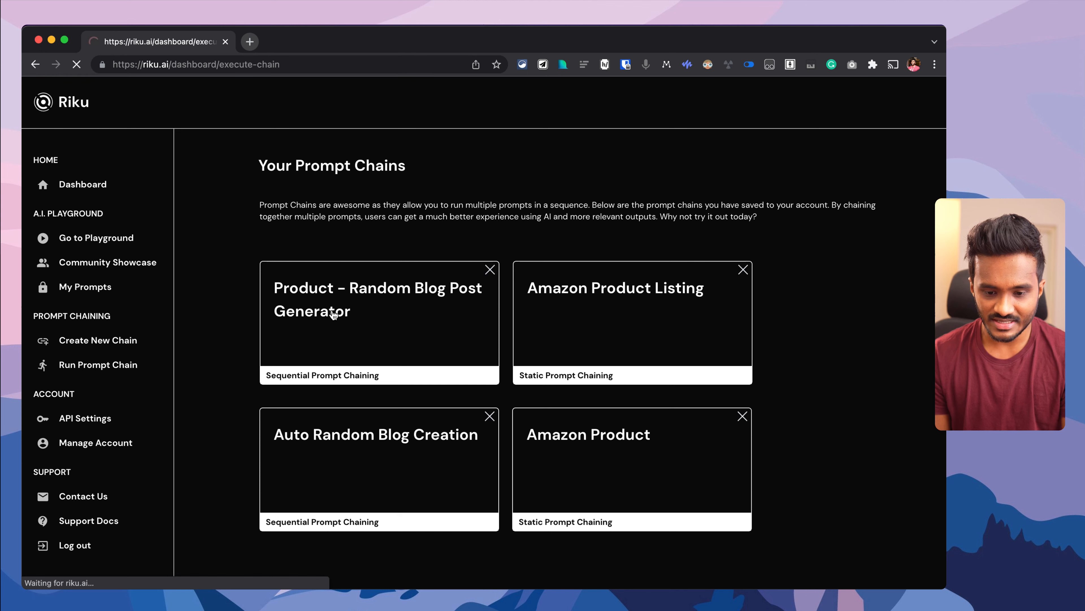
click(604, 211)
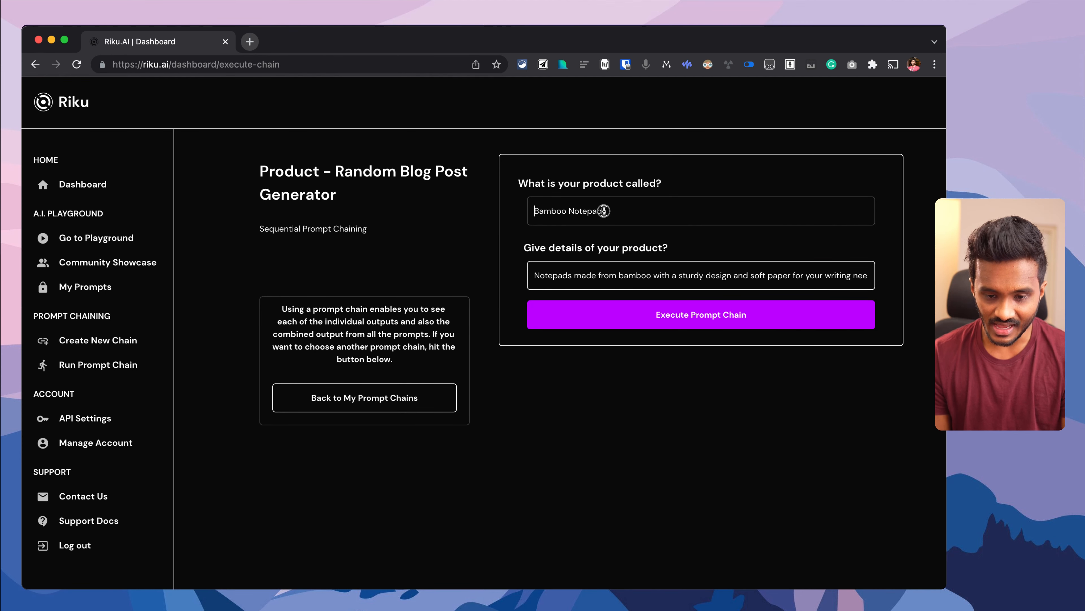
scroll(604, 211, up, 3)
key(super+a)
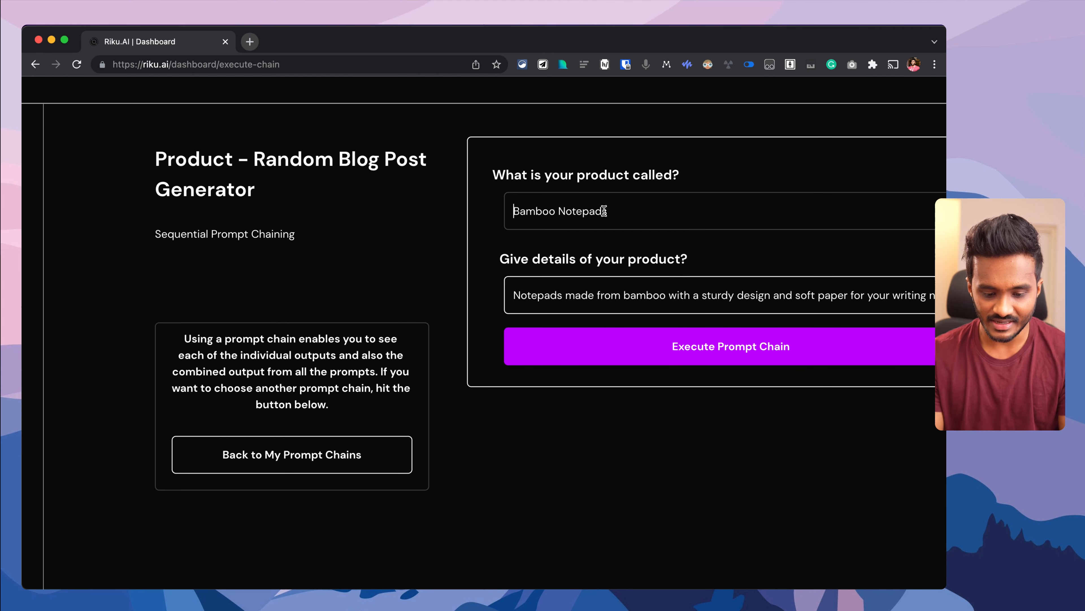
text(Semrush)
click(593, 293)
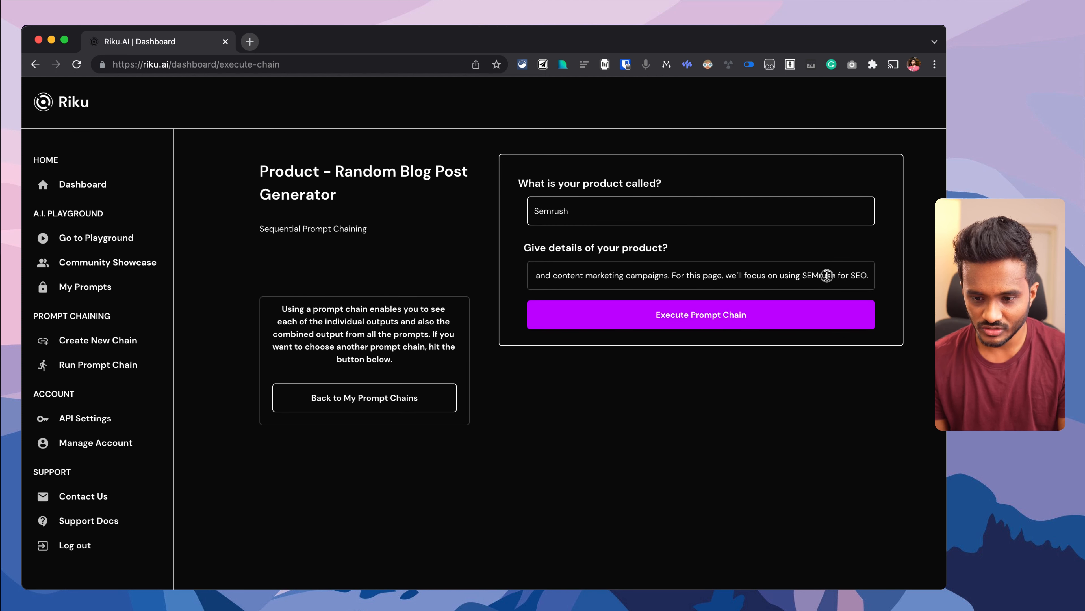
Check the entered product name and details, and execute the Product - Random Blog Post Generator chain
drag(827, 276, 351, 273)
drag(588, 276, 903, 284)
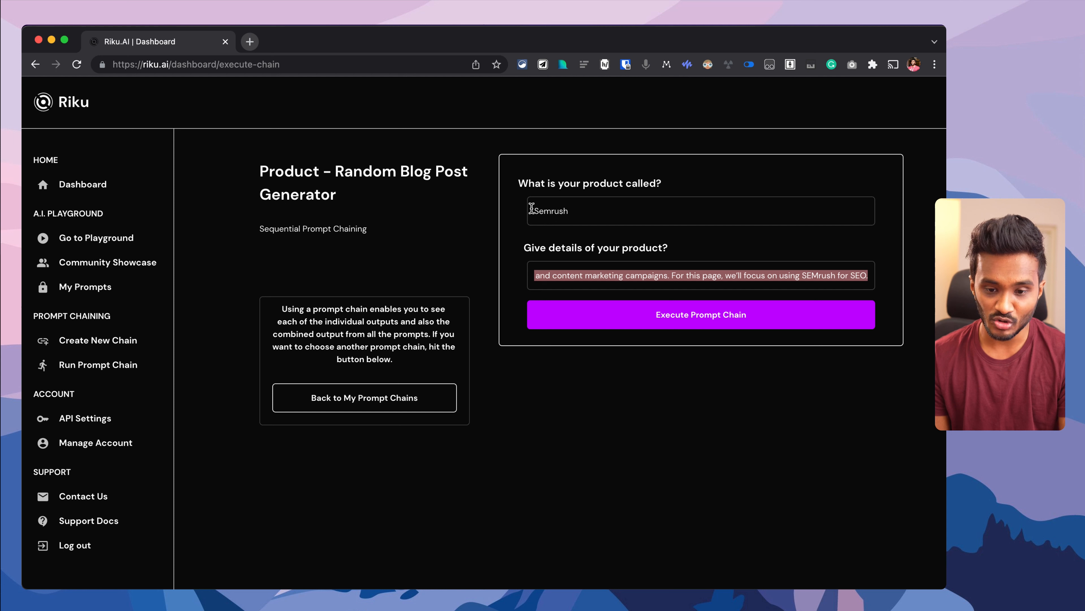
drag(532, 208, 688, 209)
triple_click(597, 268)
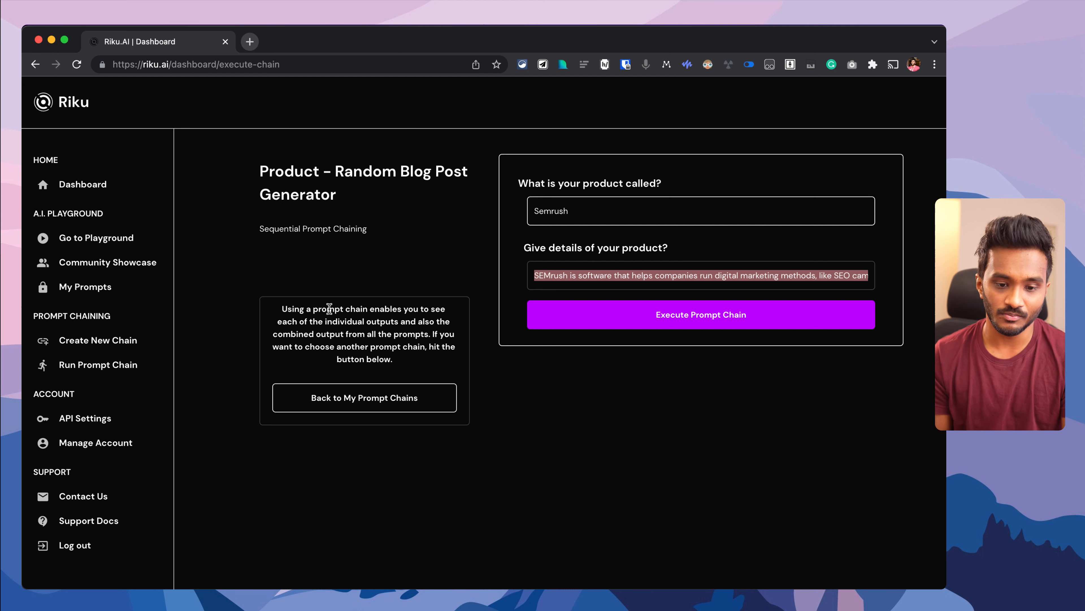
click(647, 315)
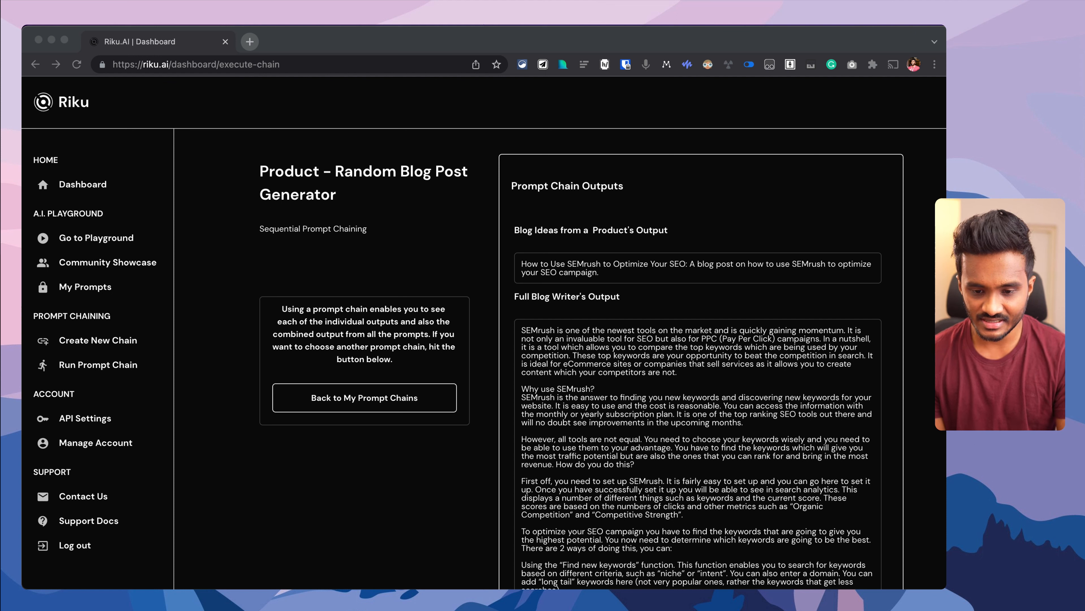
Examine the Blog Ideas from a Product output and the opening of the Full Blog Writer's output
double_click(578, 273)
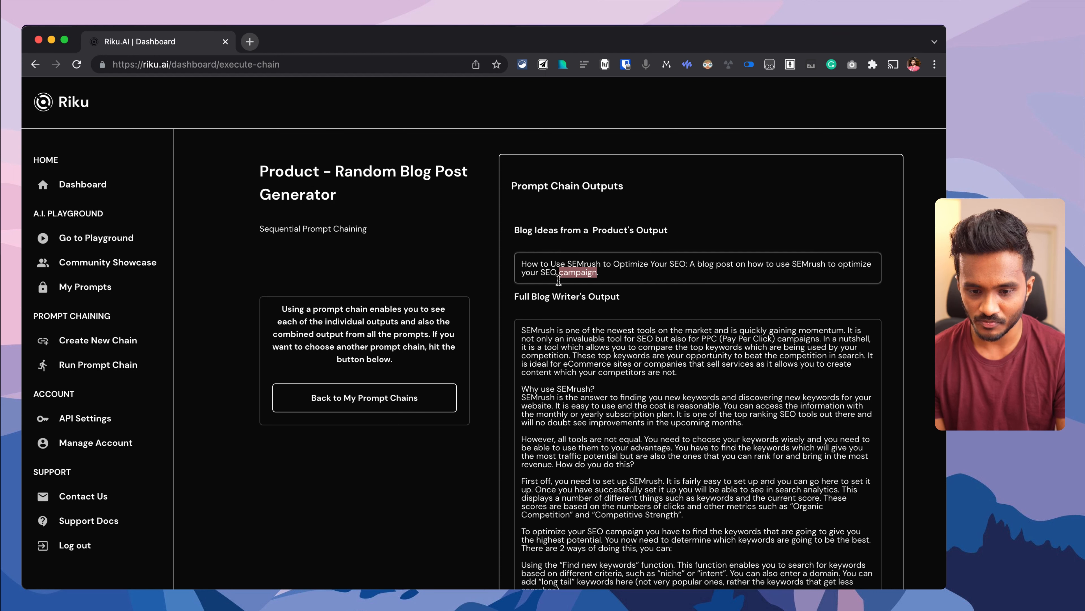
scroll(619, 356, down, 3)
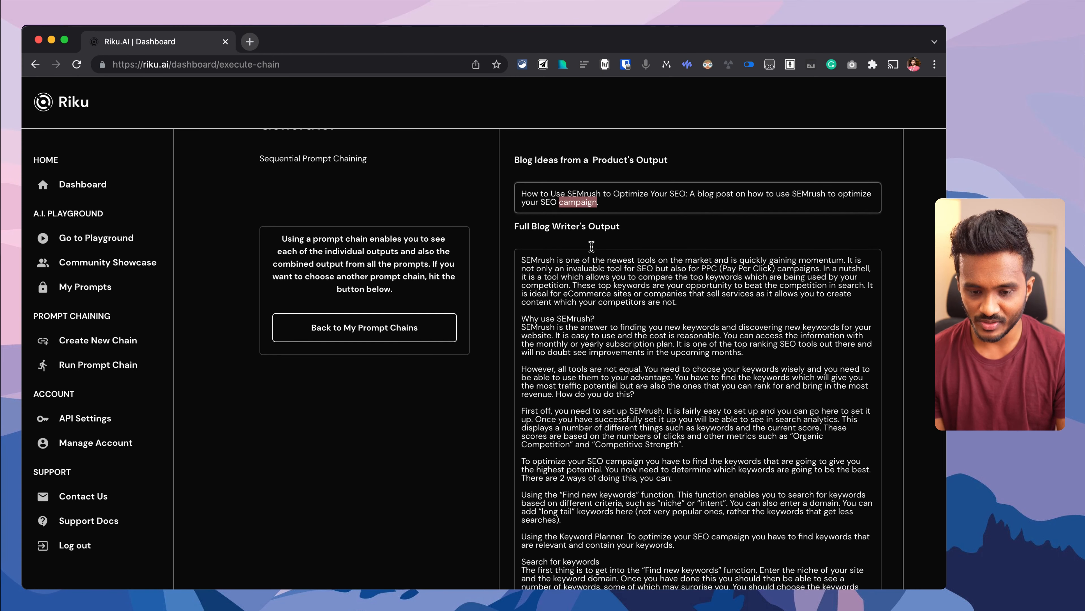
click(565, 281)
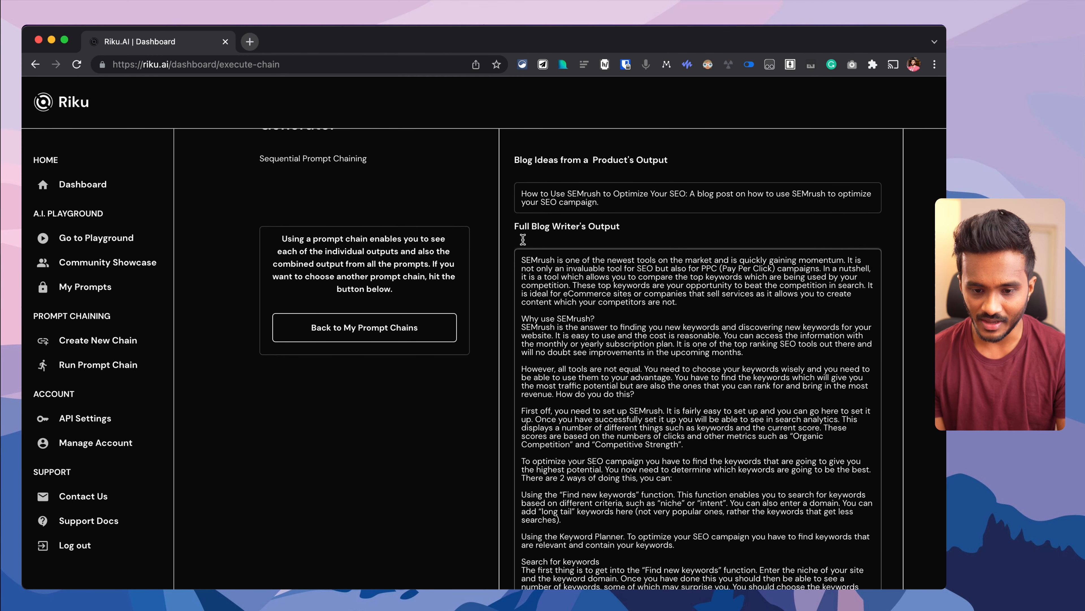
drag(514, 227, 603, 251)
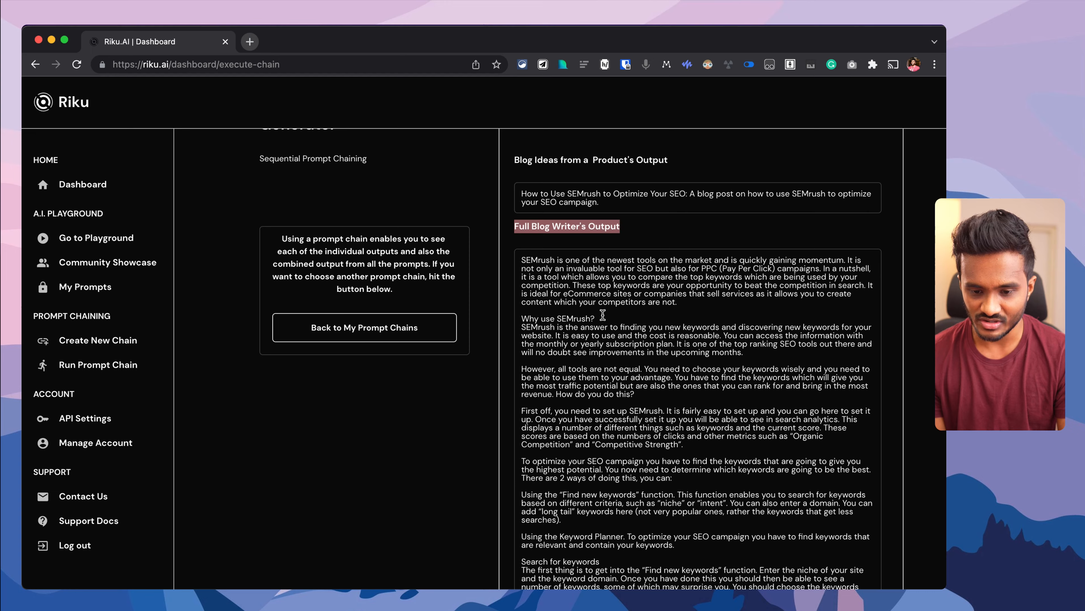
scroll(603, 316, down, 10)
scroll(603, 387, up, 10)
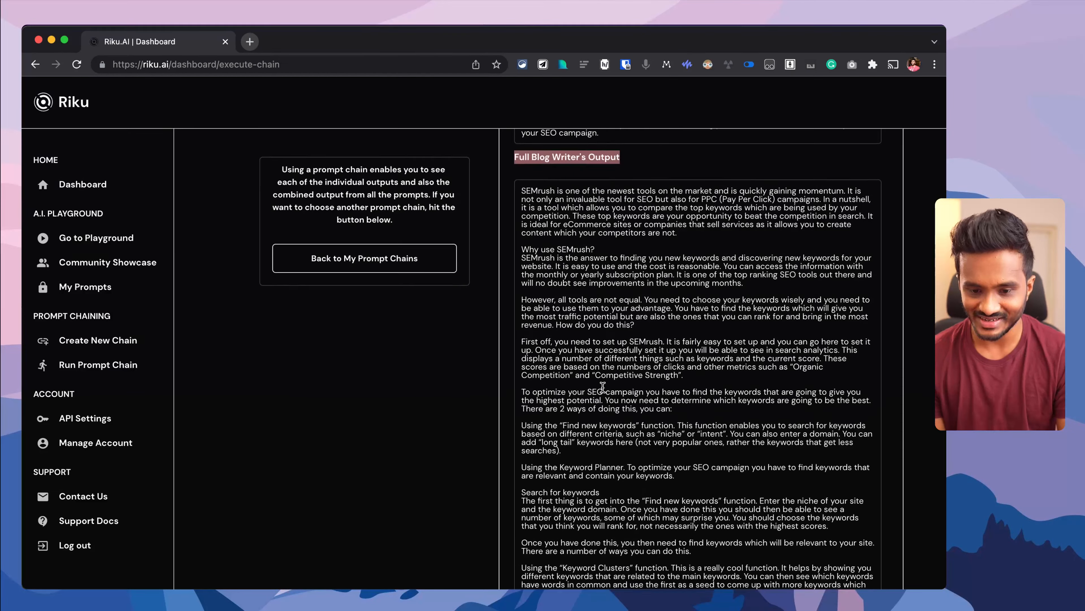
scroll(657, 244, up, 5)
scroll(657, 244, down, 5)
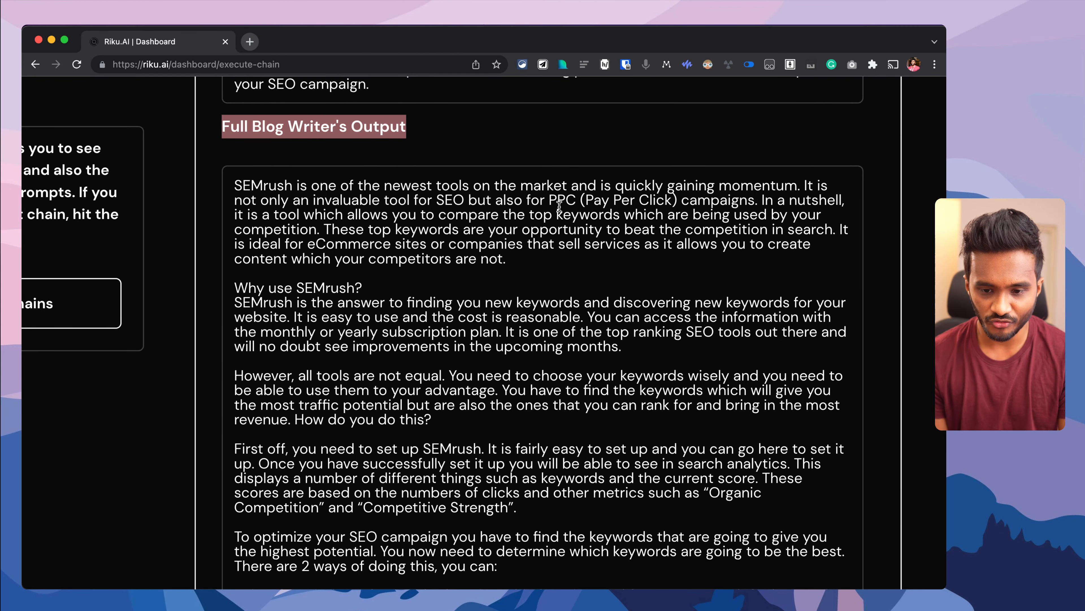
Read the generated SEMrush article through to its end, highlighting the PPC campaigns and "Competitive Strength" mentions
drag(549, 200, 764, 204)
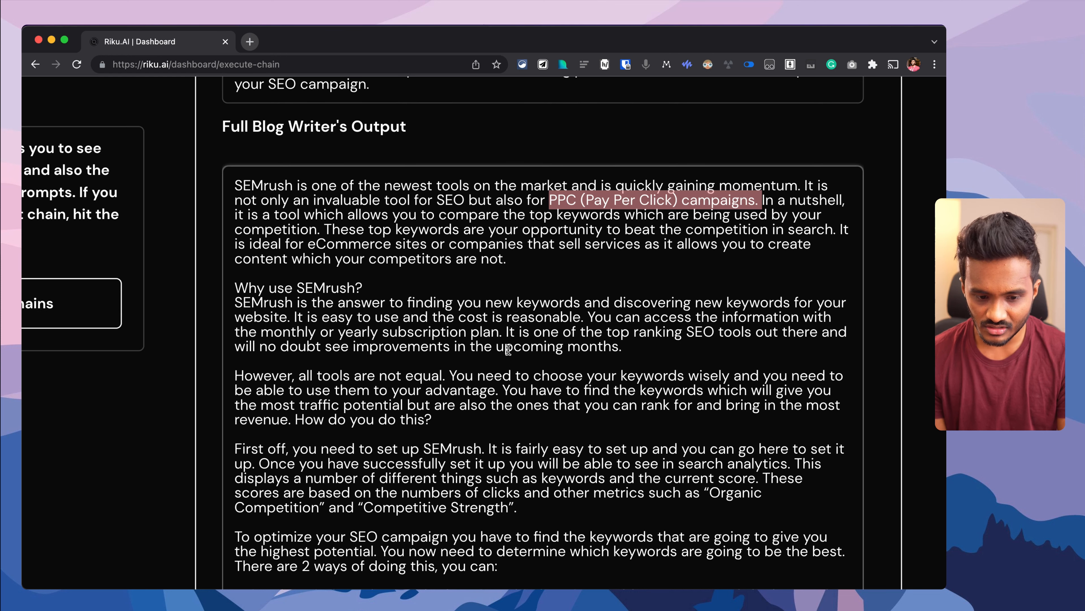
scroll(507, 350, down, 5)
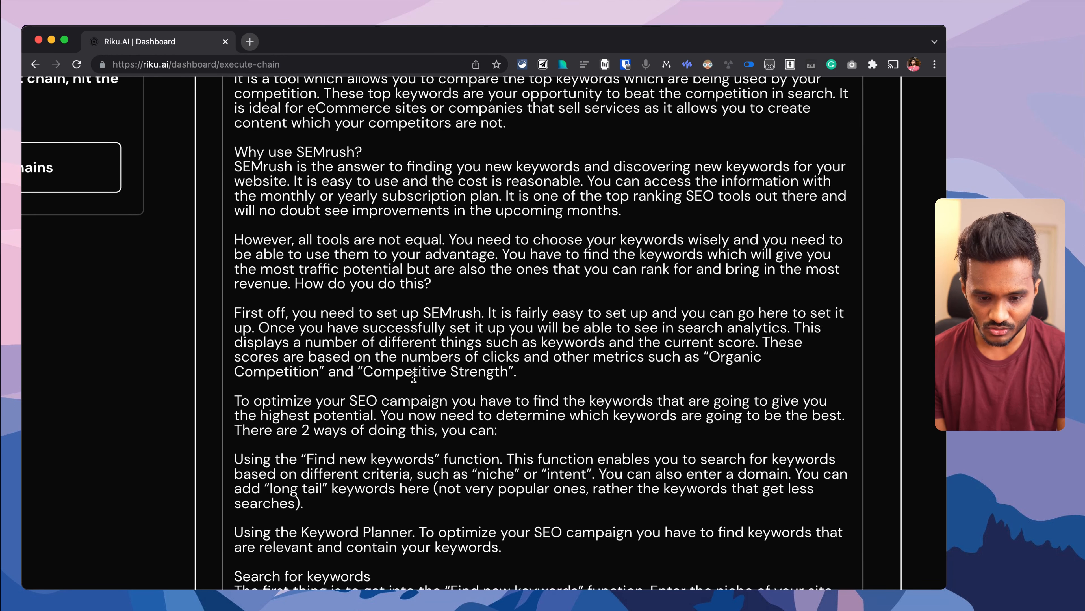
drag(359, 371, 519, 372)
scroll(470, 394, down, 10)
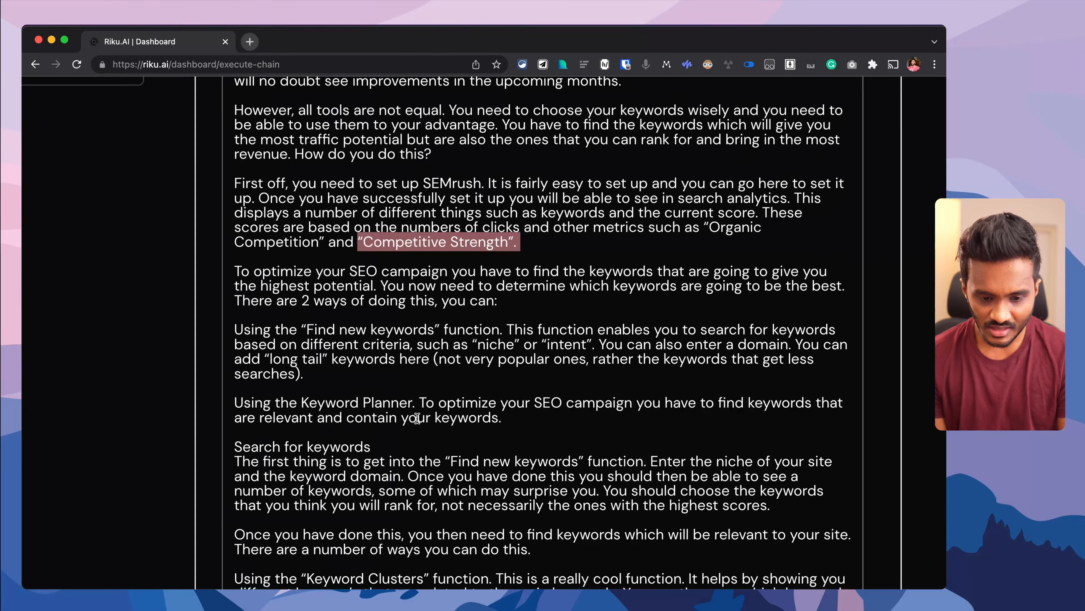
scroll(417, 418, down, 5)
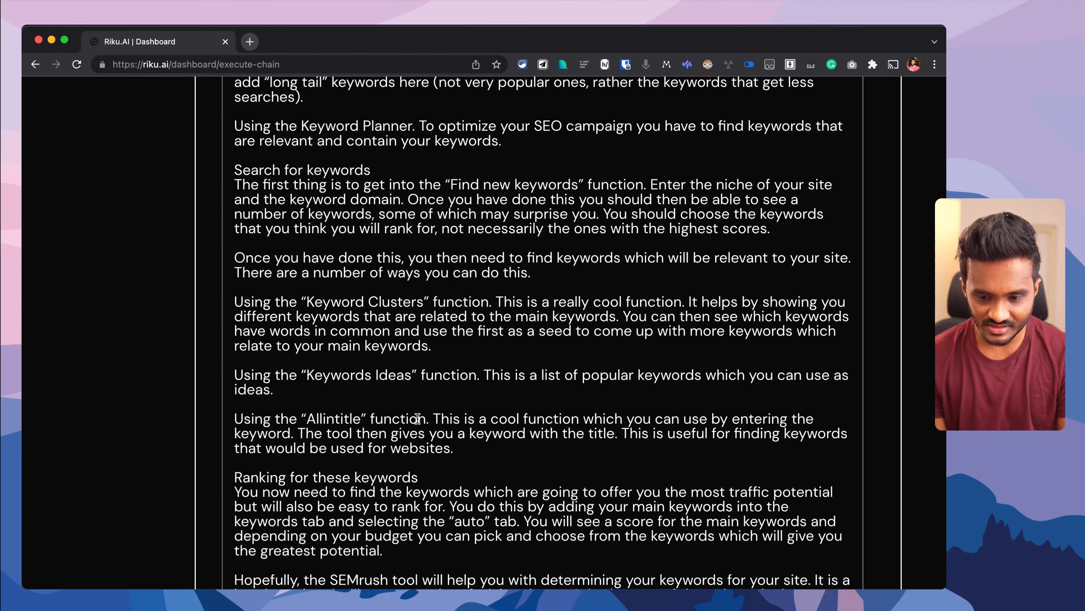
scroll(418, 417, down, 5)
scroll(418, 419, down, 3)
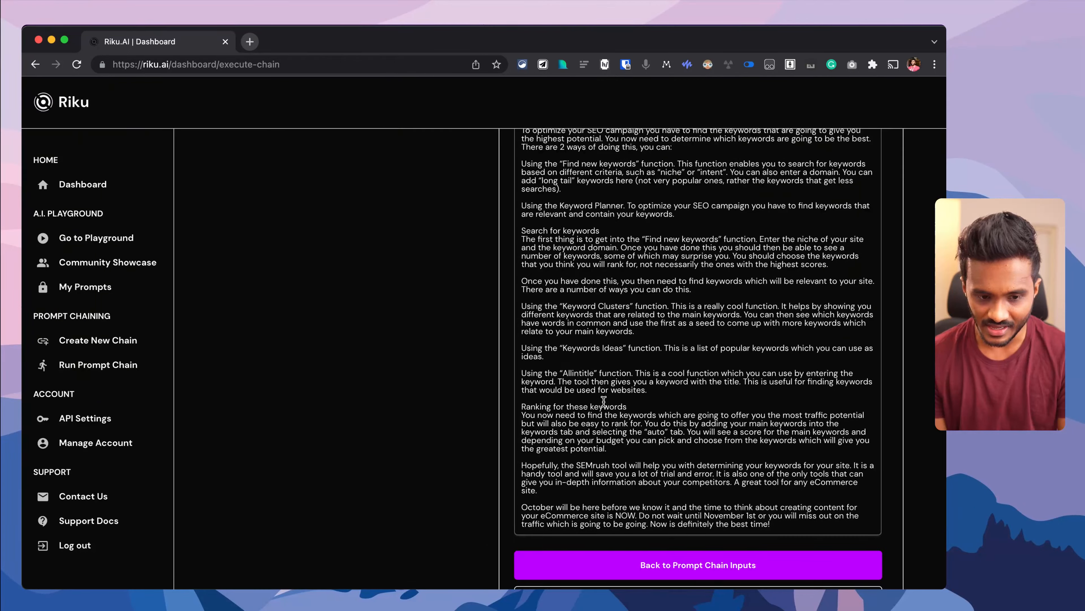
scroll(623, 401, up, 8)
scroll(623, 401, up, 5)
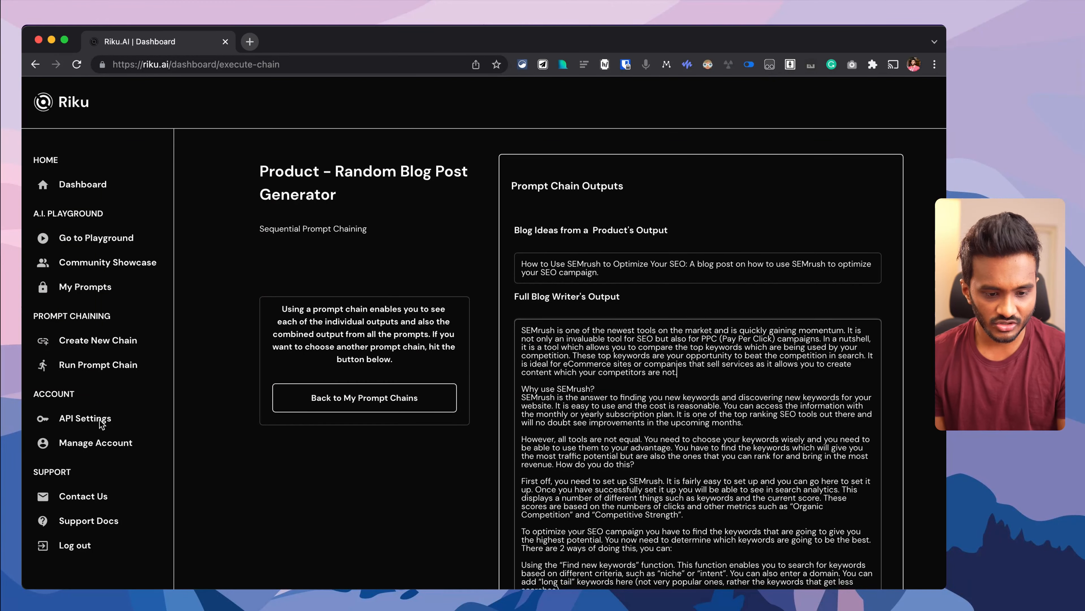
Open the account's API settings
click(87, 421)
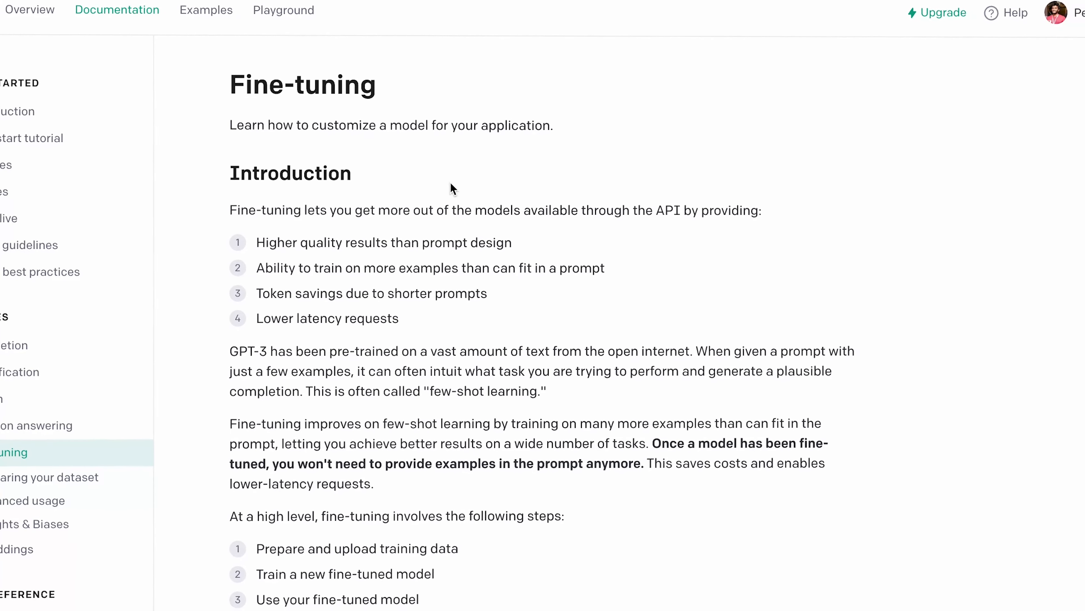
Read the subtitle and introduction of OpenAI's Fine-tuning documentation, highlighting the passages on customizing a model and its benefits
drag(225, 126, 558, 136)
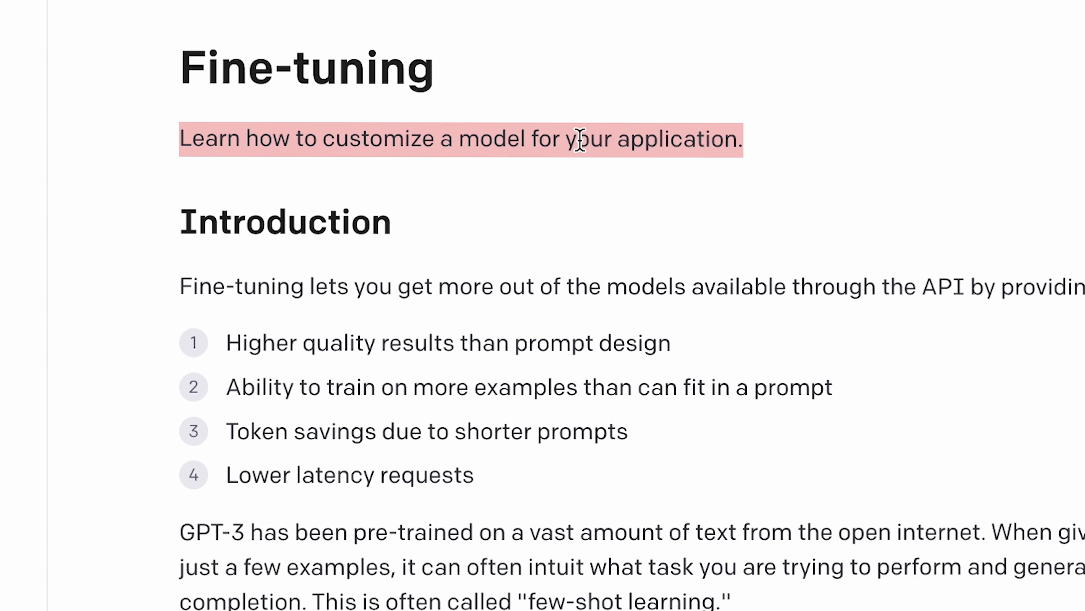
click(449, 318)
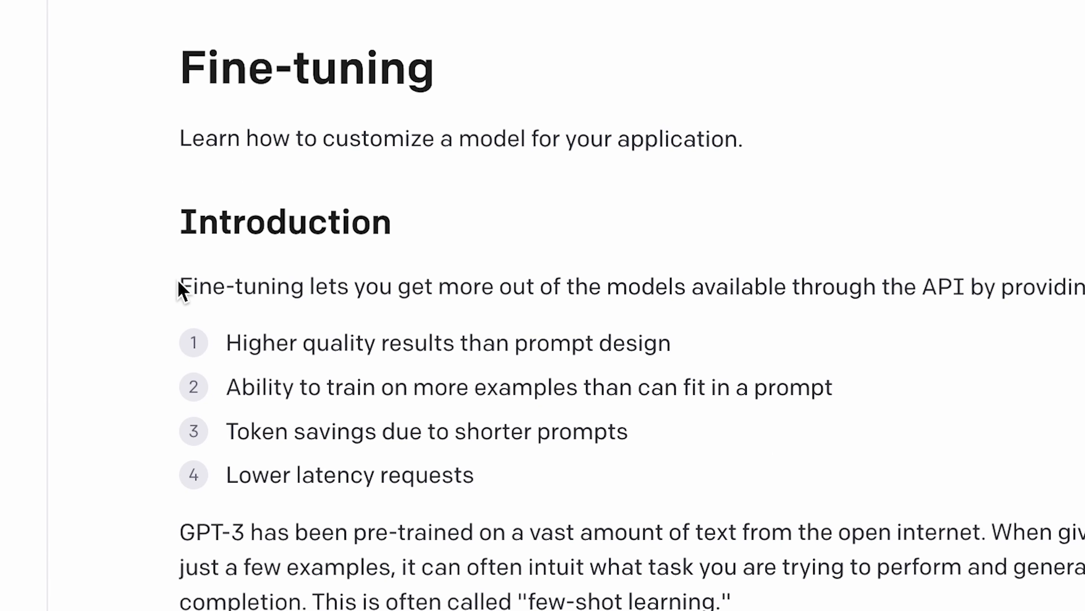
drag(182, 286, 601, 387)
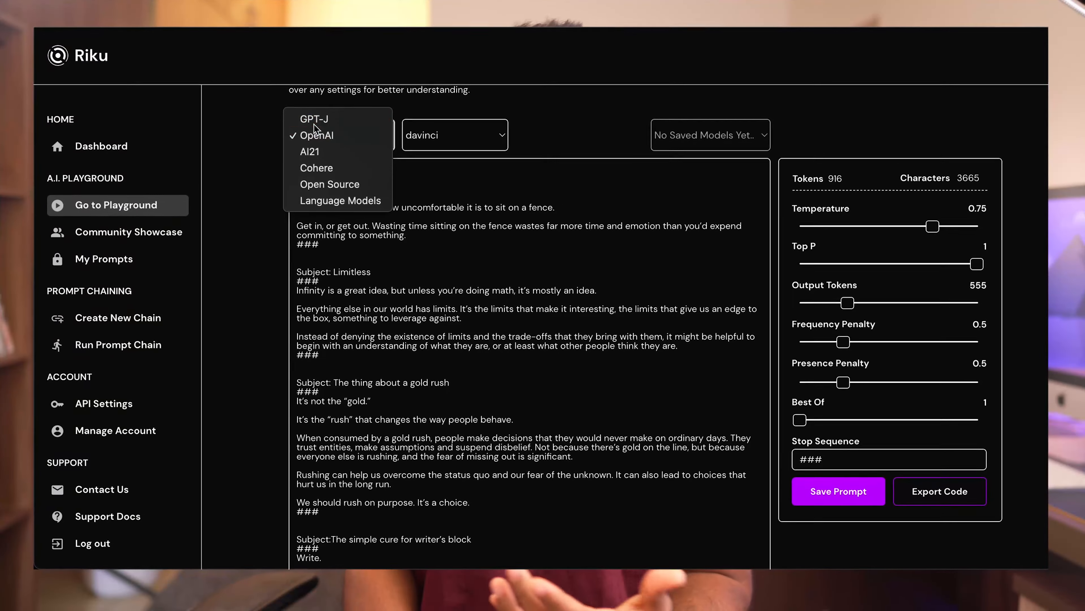
Switch the Playground's AI provider to GPT-J for the "Blog like Seth Godin" prompt
click(320, 121)
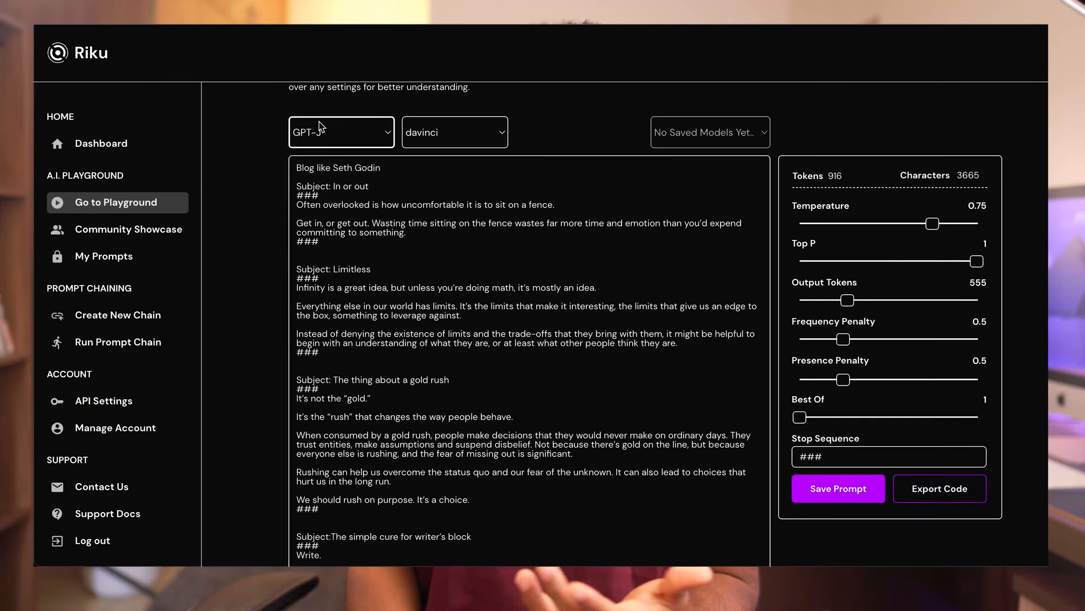